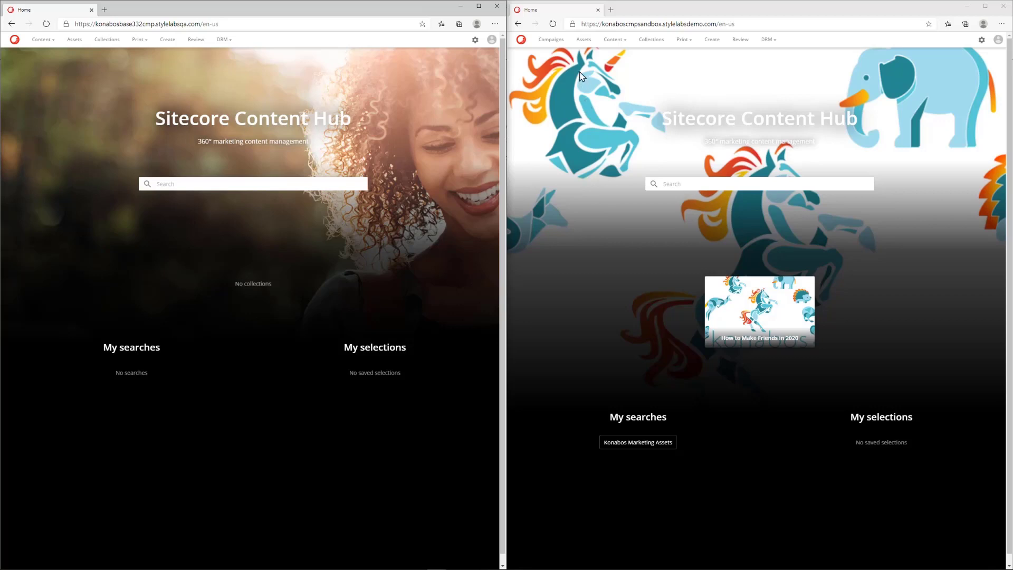
View the Assets pages of both the sandbox instance and the base instance for comparison.
{"action": "left_click", "coordinate": [583, 40]}
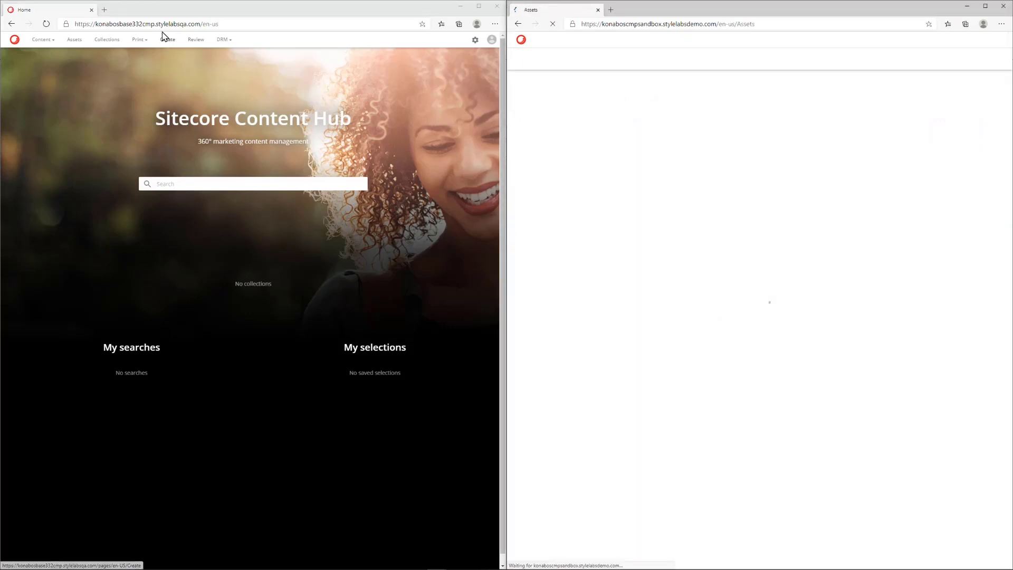
{"action": "left_click", "coordinate": [75, 40]}
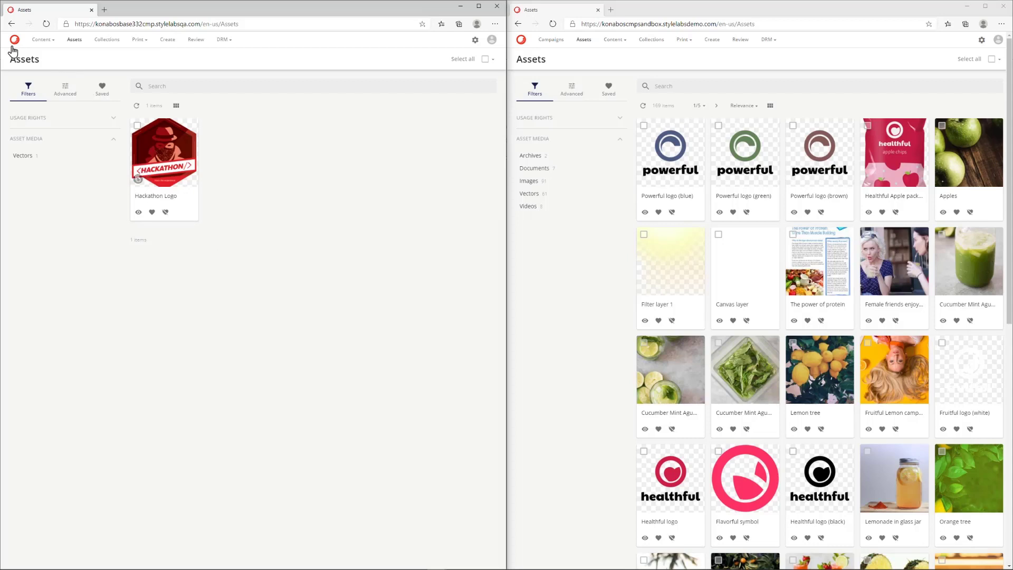
In the base instance, open a new campaign form and examine the Team, Campaign type and Localization choices, cancelling each selection.
{"action": "left_click", "coordinate": [42, 45]}
{"action": "left_click", "coordinate": [53, 58]}
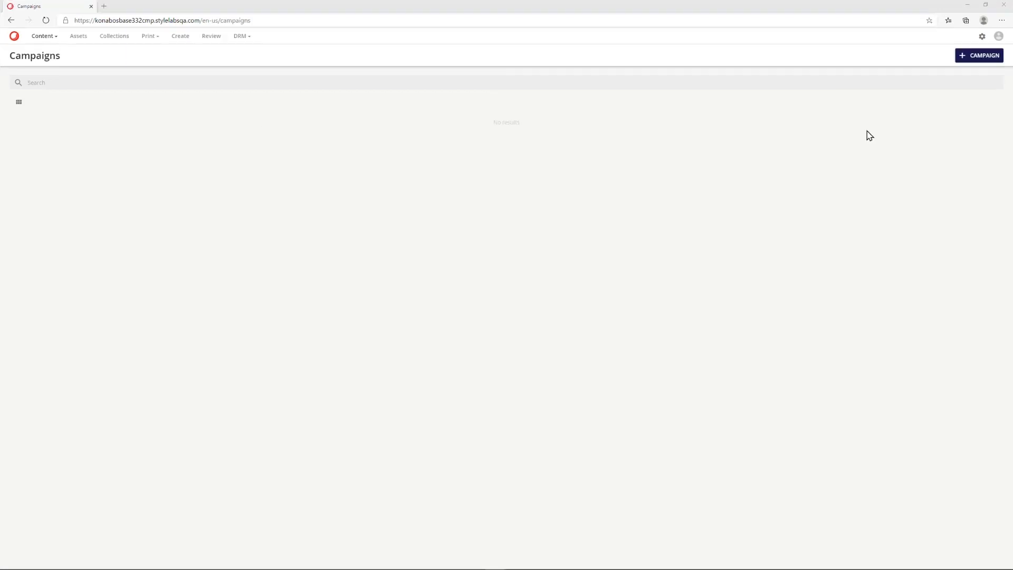
{"action": "left_click", "coordinate": [966, 59]}
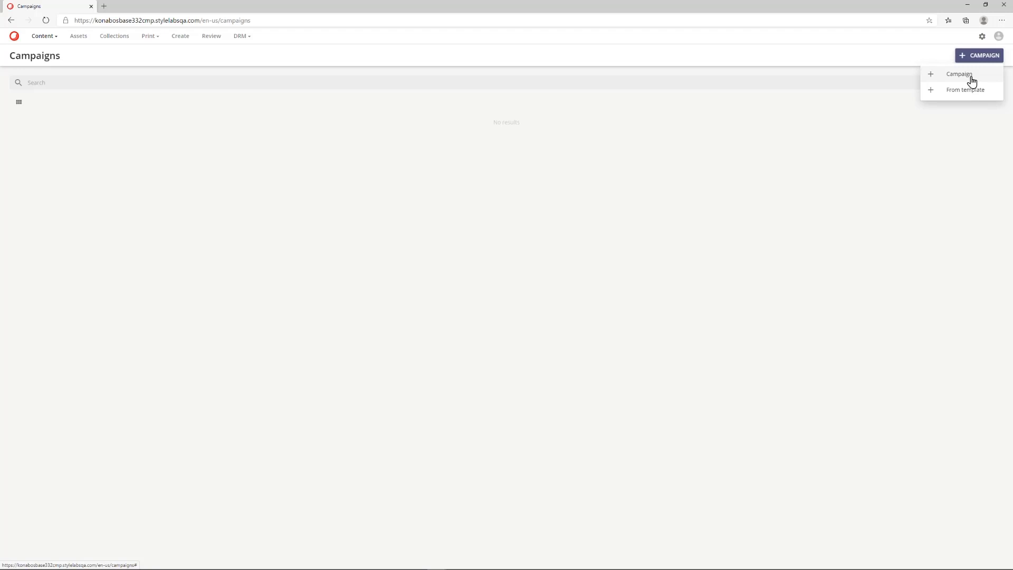
{"action": "left_click", "coordinate": [959, 74]}
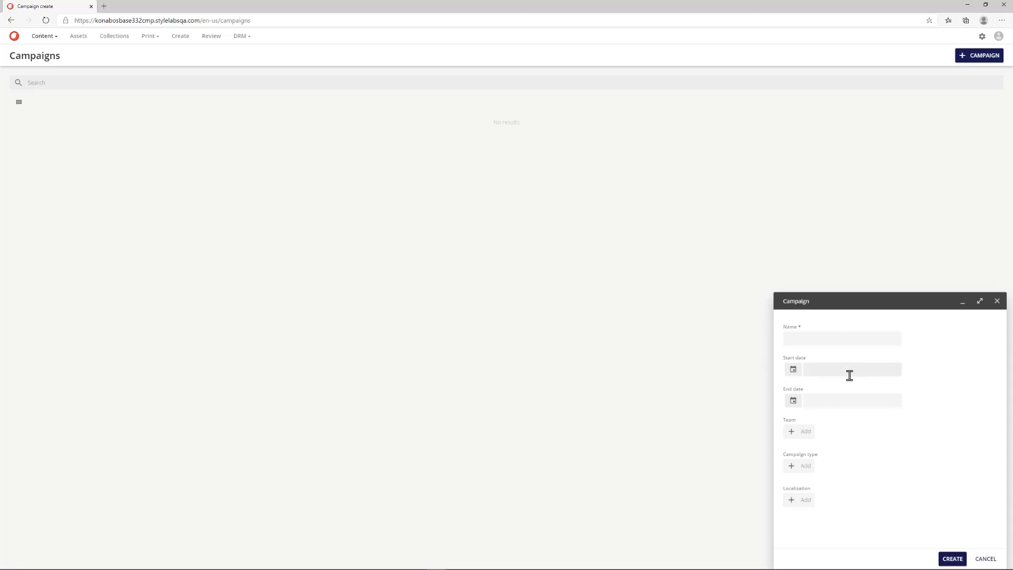
{"action": "left_click", "coordinate": [798, 432]}
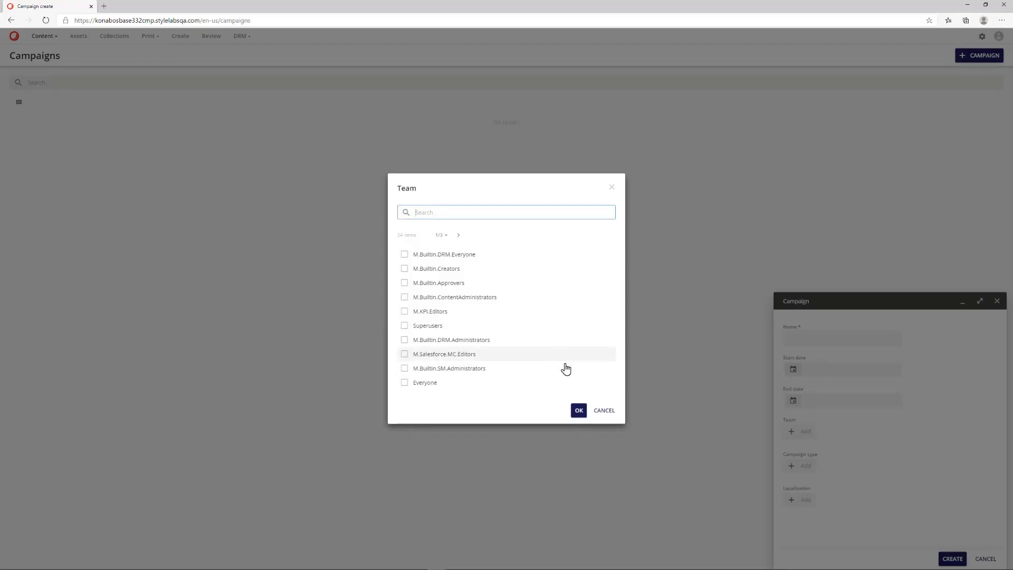
{"action": "left_click", "coordinate": [603, 411]}
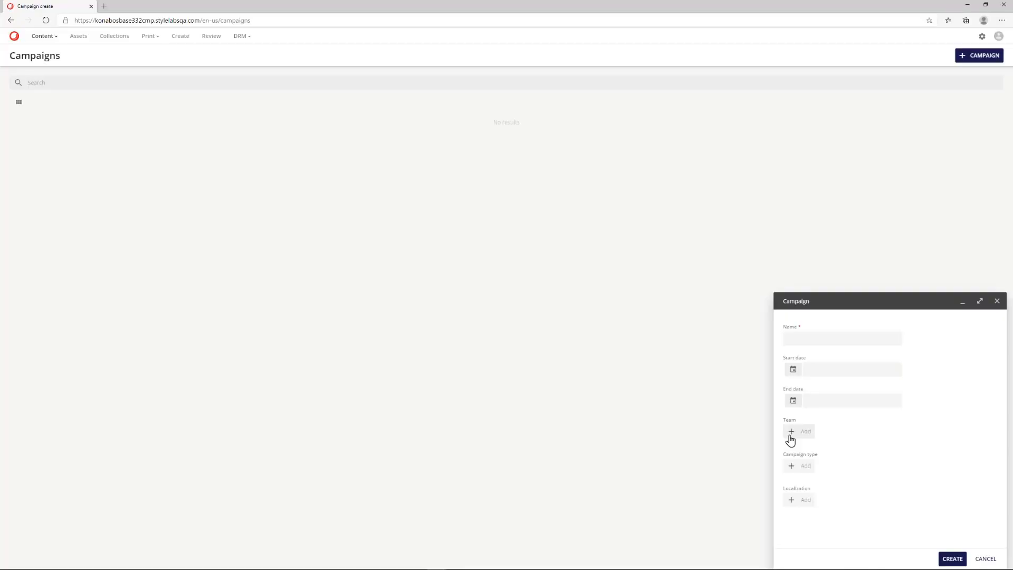
{"action": "left_click", "coordinate": [803, 466]}
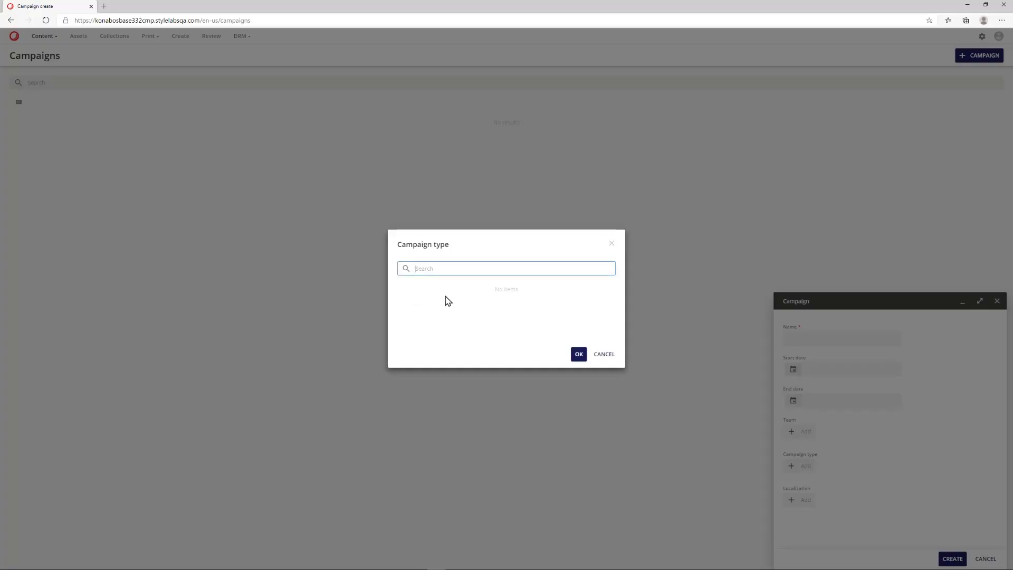
{"action": "left_click", "coordinate": [605, 354]}
{"action": "left_click", "coordinate": [807, 501]}
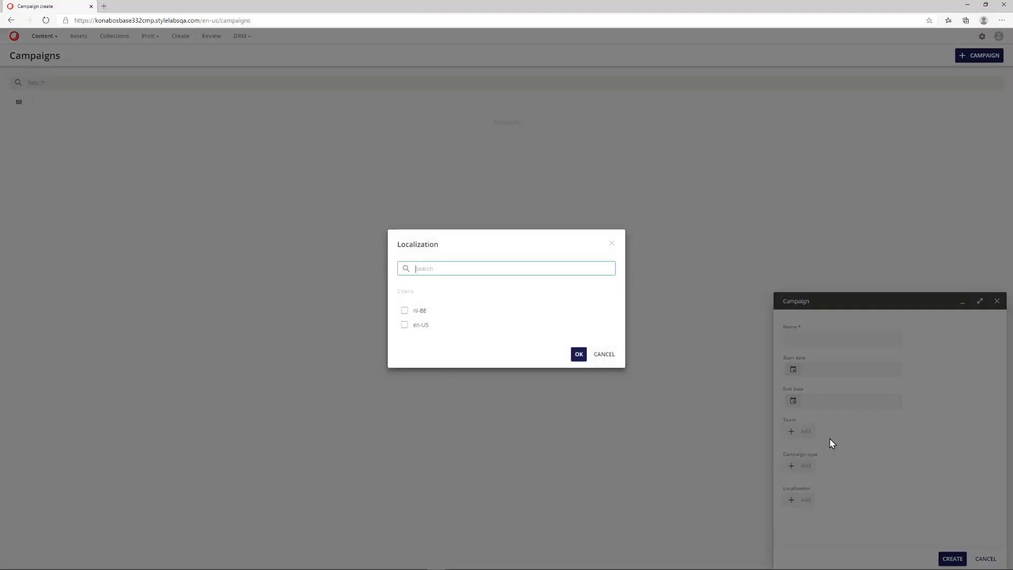
{"action": "left_click", "coordinate": [405, 324]}
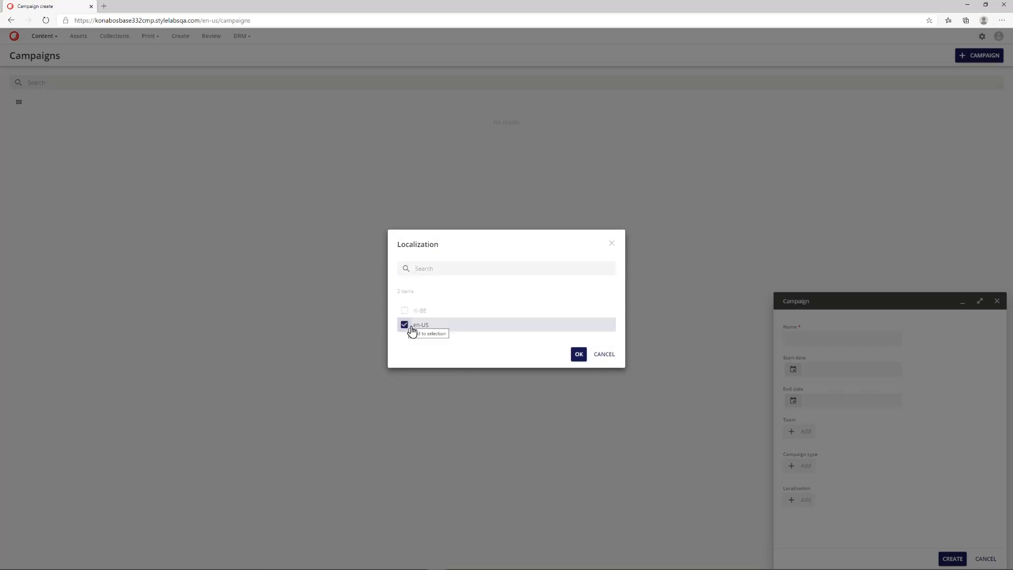
{"action": "left_click", "coordinate": [598, 356]}
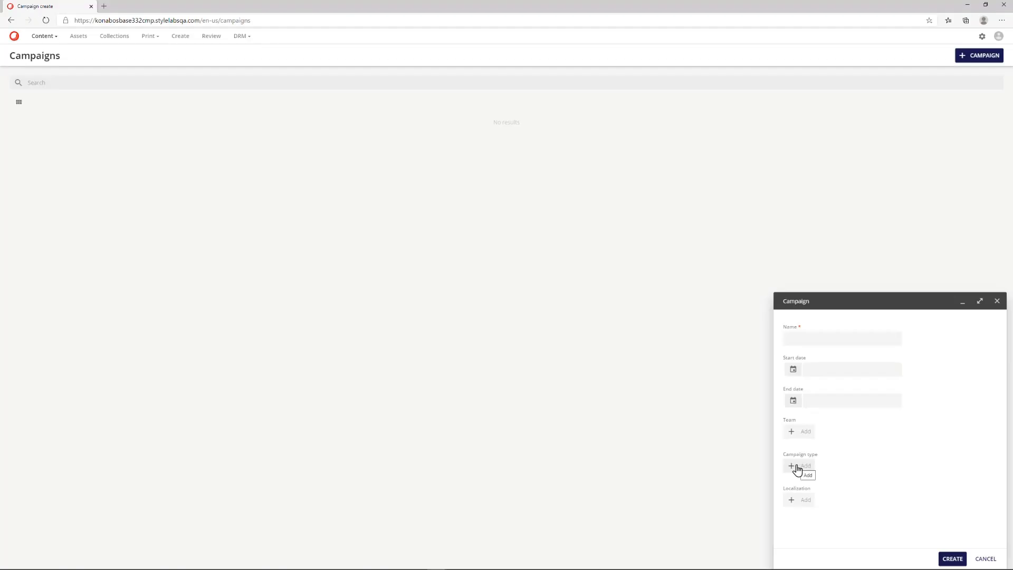
Discard the unsaved campaign form, search the managed taxonomies for "campaign" and open M.CMP.CampaignType.
{"action": "left_click", "coordinate": [982, 37]}
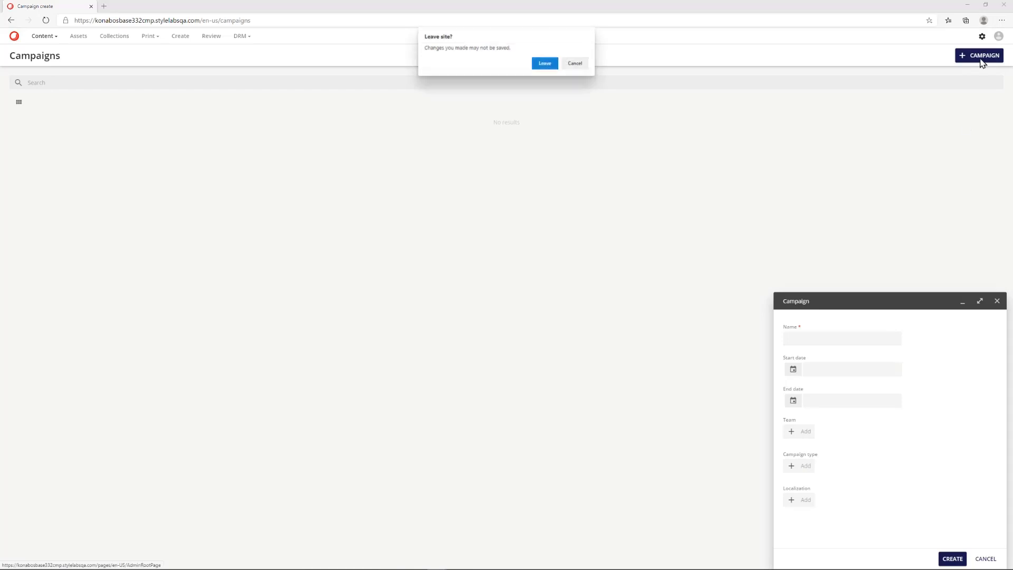
{"action": "left_click", "coordinate": [548, 65]}
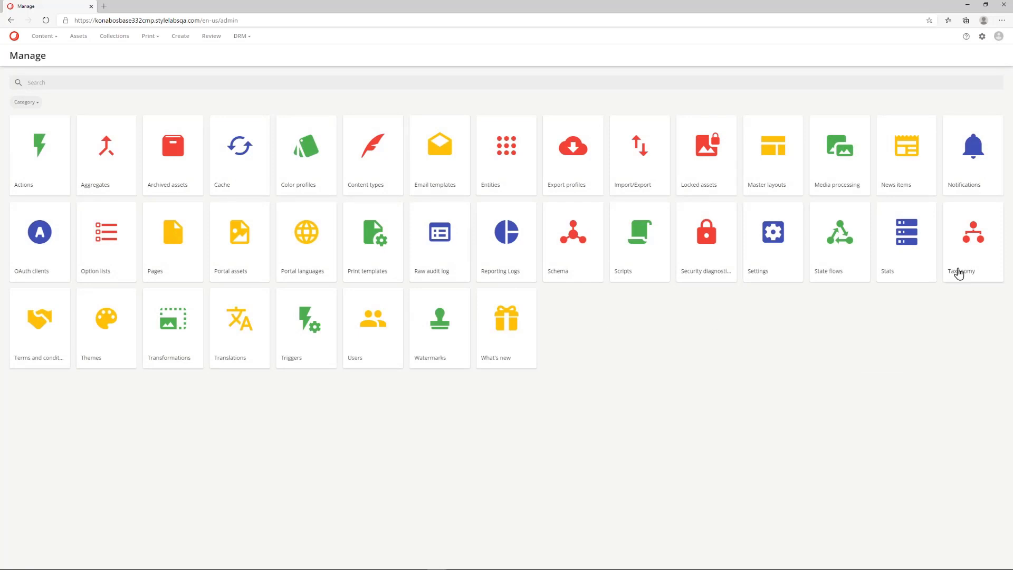
{"action": "left_click", "coordinate": [964, 253]}
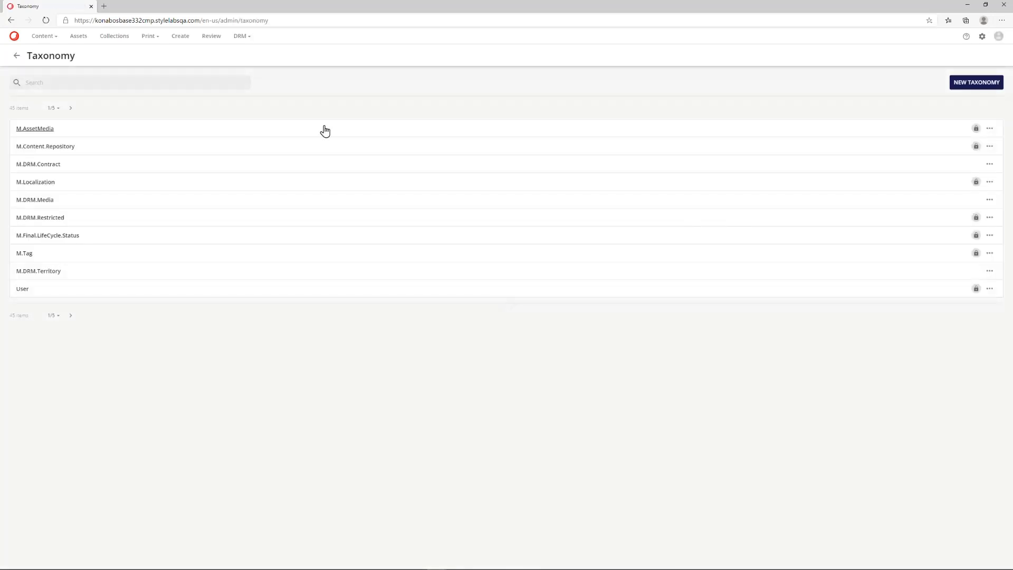
{"action": "left_click", "coordinate": [230, 82]}
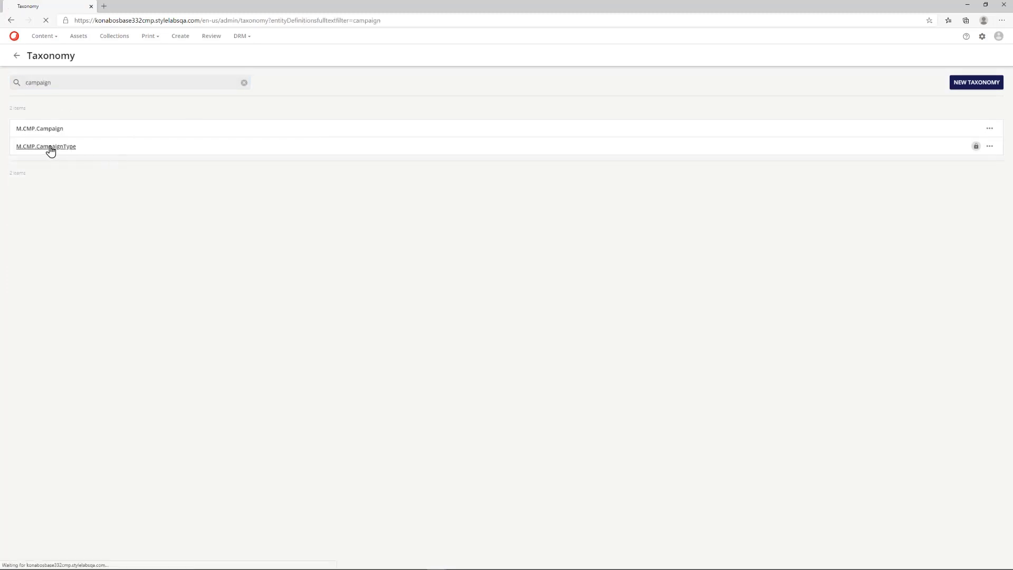
{"action": "left_click", "coordinate": [49, 147]}
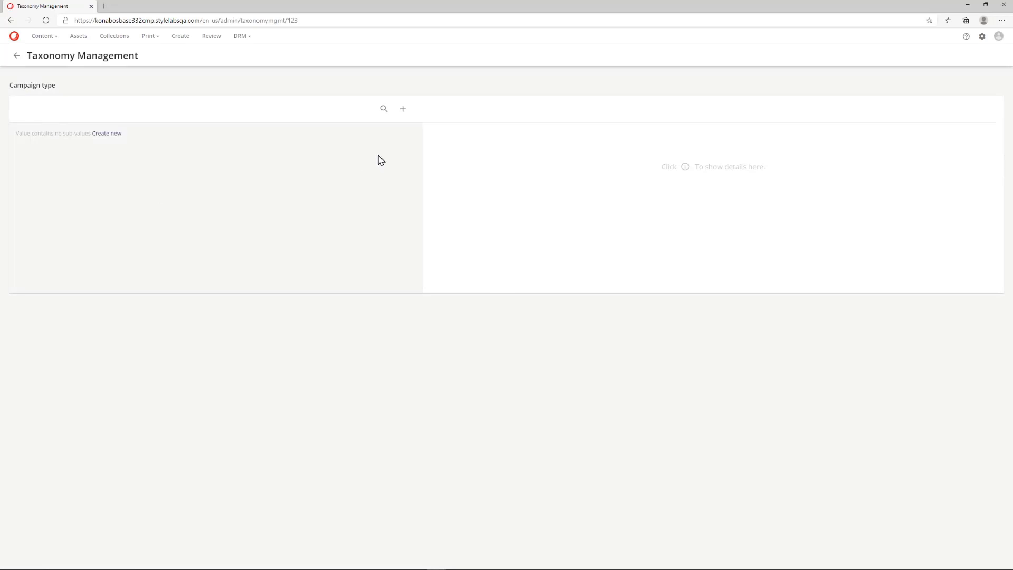
Add and save a campaign type value labelled Event, with the calendar icon found by searching "event" and the color Teal.
{"action": "left_click", "coordinate": [404, 110]}
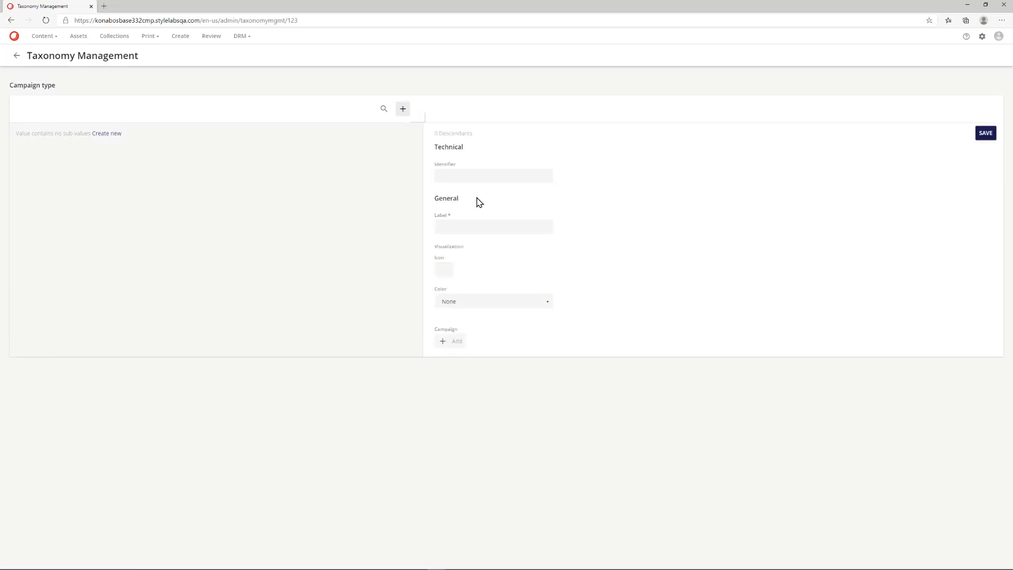
{"action": "left_click", "coordinate": [477, 229]}
{"action": "type", "text": "Event"}
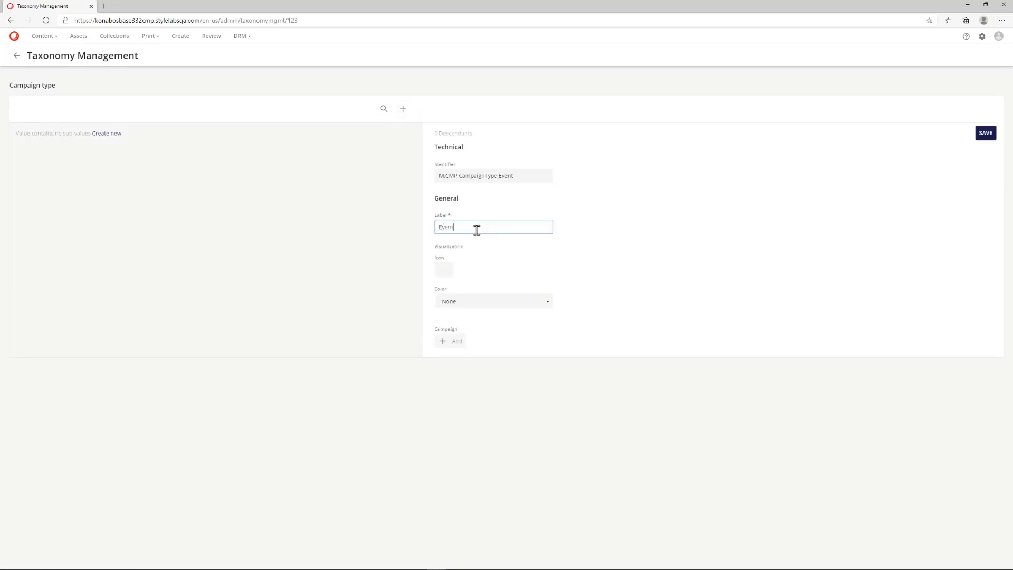
{"action": "left_click", "coordinate": [445, 271]}
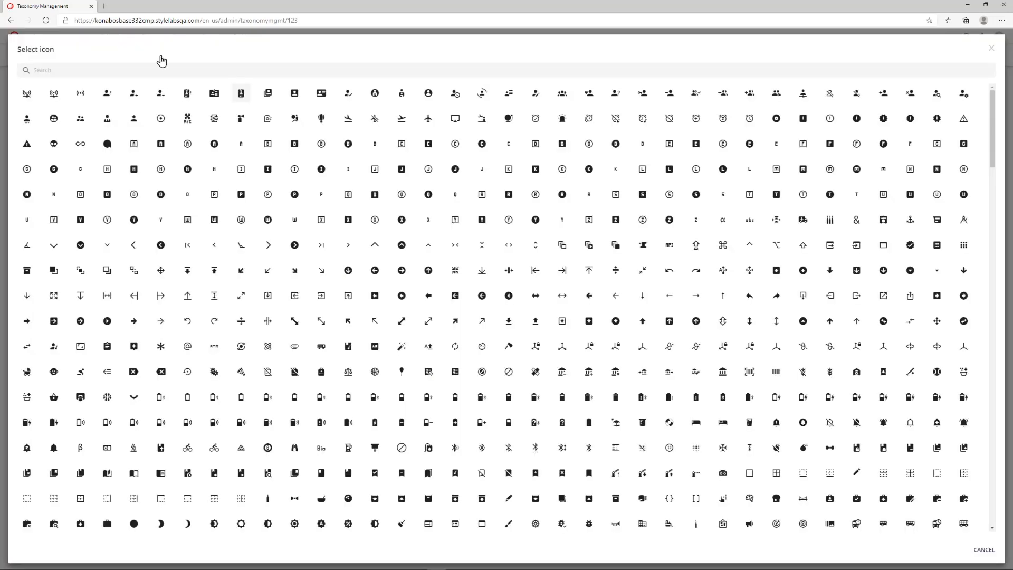
{"action": "left_click", "coordinate": [168, 66]}
{"action": "type", "text": "event"}
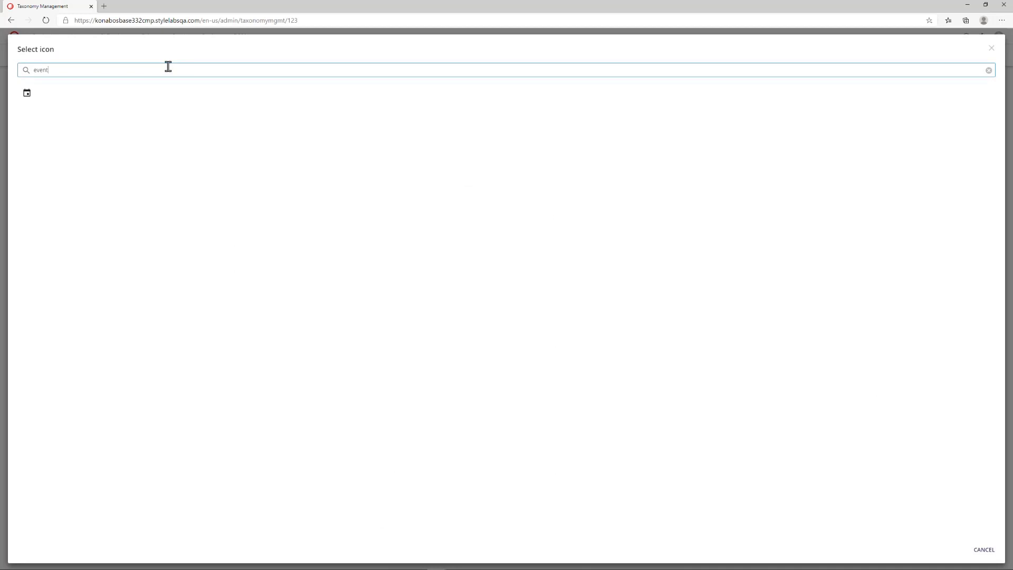
{"action": "left_click", "coordinate": [28, 94]}
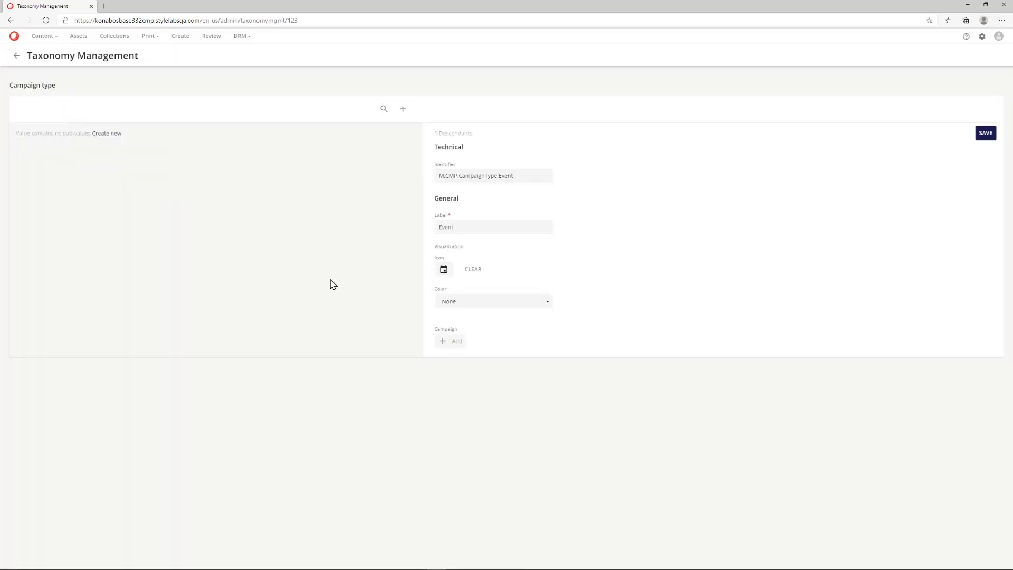
{"action": "left_click", "coordinate": [481, 304]}
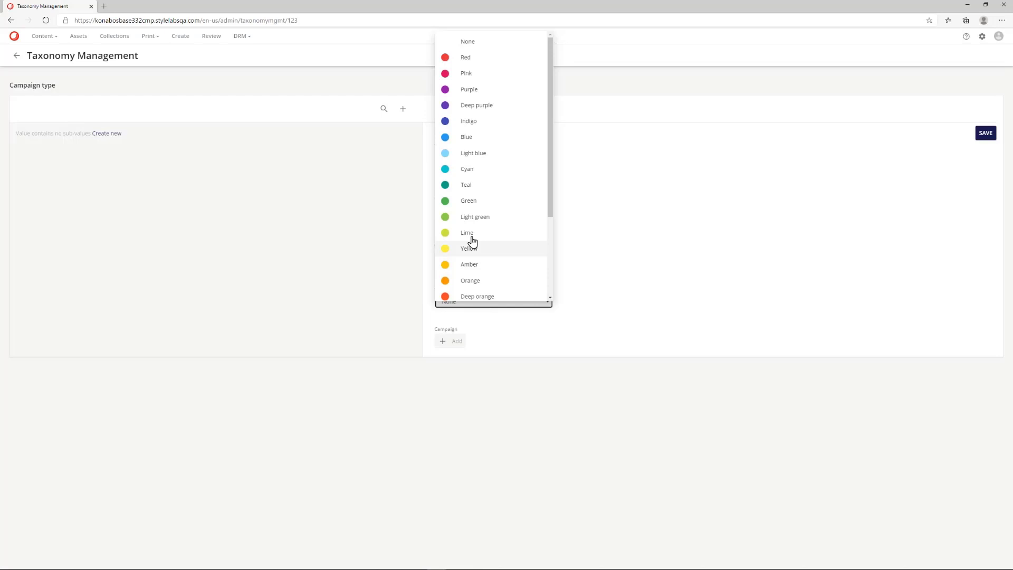
{"action": "left_click", "coordinate": [467, 186]}
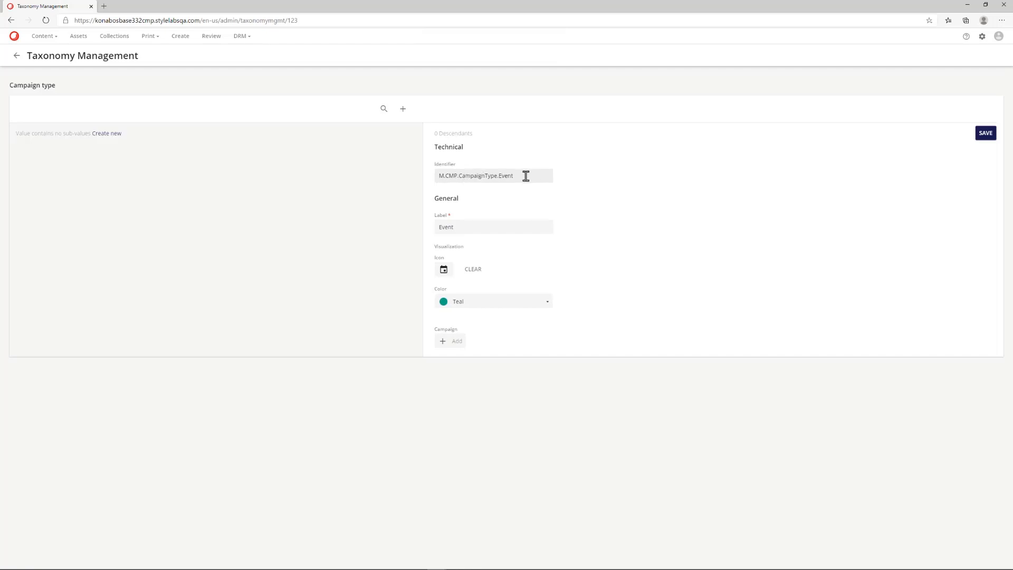
{"action": "left_click", "coordinate": [986, 134]}
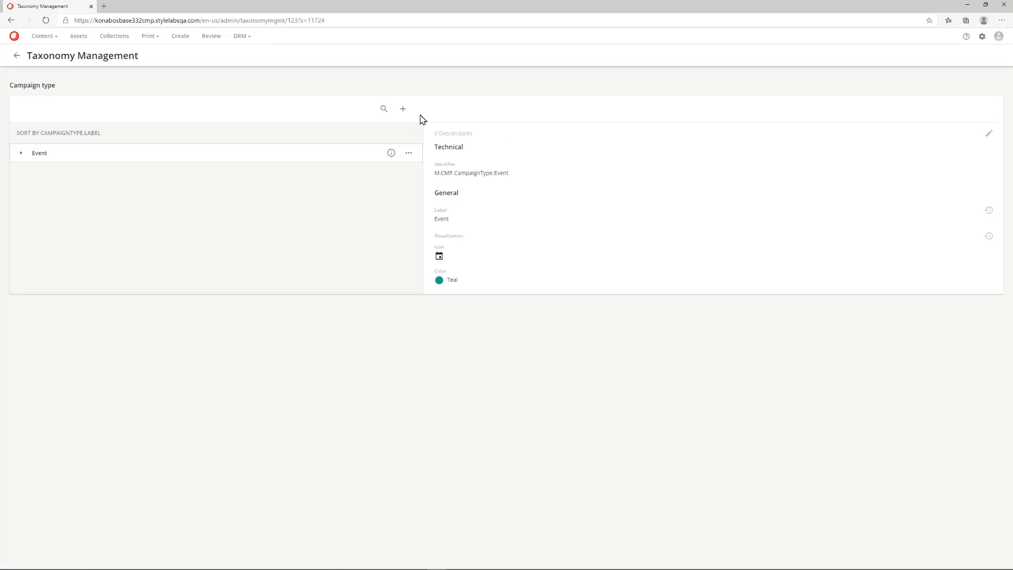
Add and save a campaign type value labelled Site Launch, with the plain globe icon and the color Purple.
{"action": "left_click", "coordinate": [404, 110]}
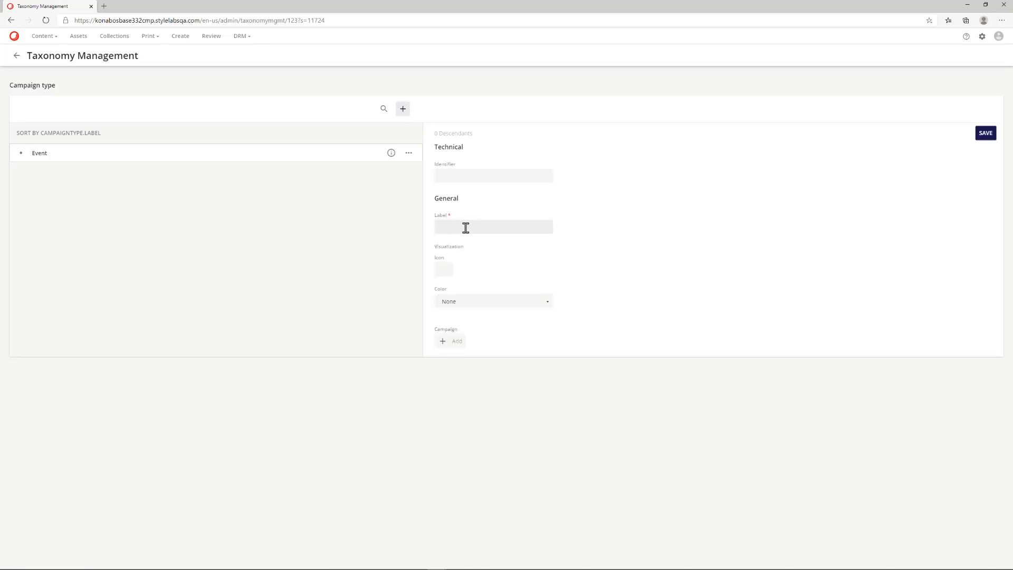
{"action": "left_click", "coordinate": [466, 228]}
{"action": "type", "text": "Site Launch"}
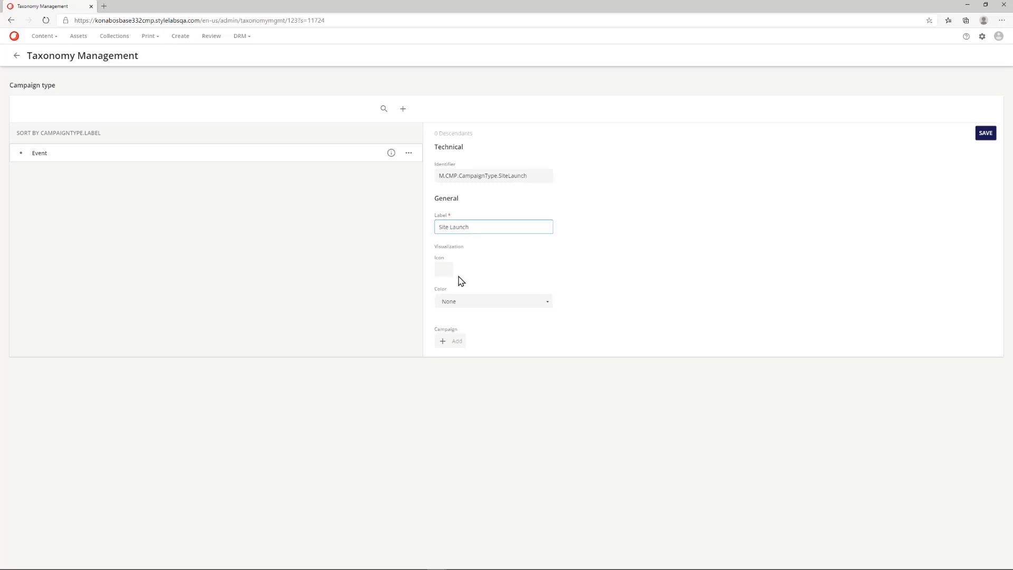
{"action": "left_click", "coordinate": [445, 269]}
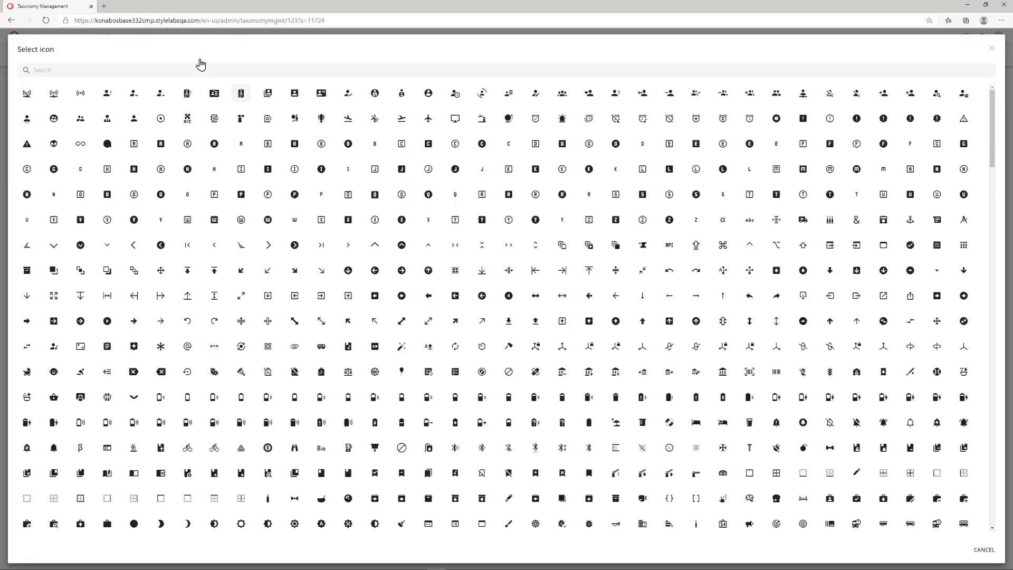
{"action": "left_click", "coordinate": [202, 69]}
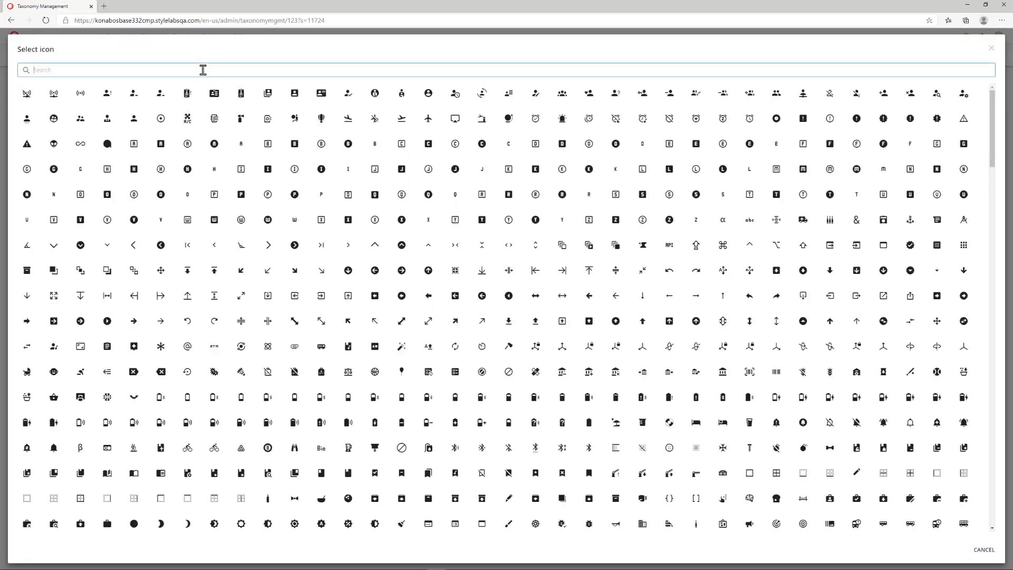
{"action": "type", "text": "globe"}
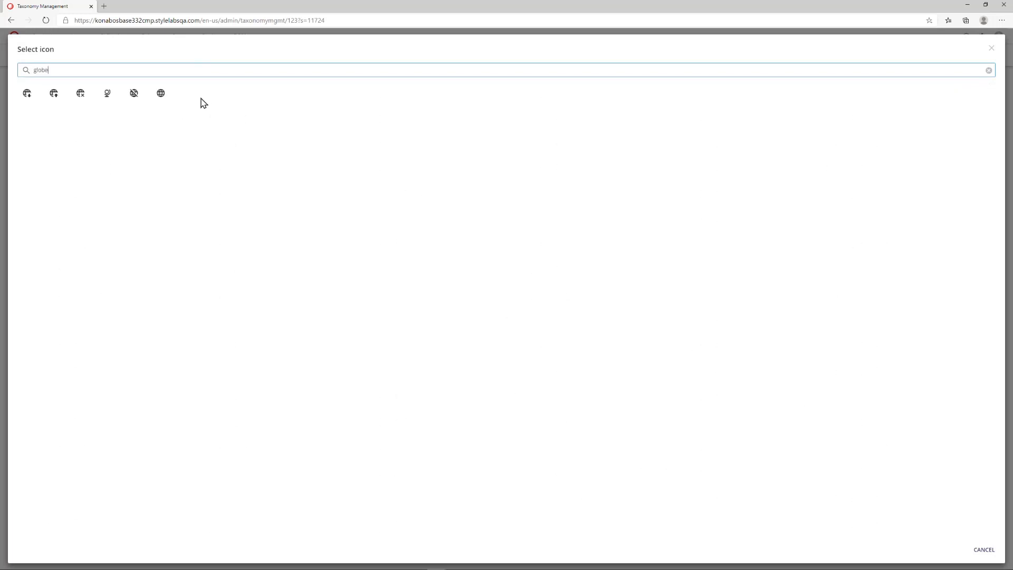
{"action": "left_click", "coordinate": [161, 95]}
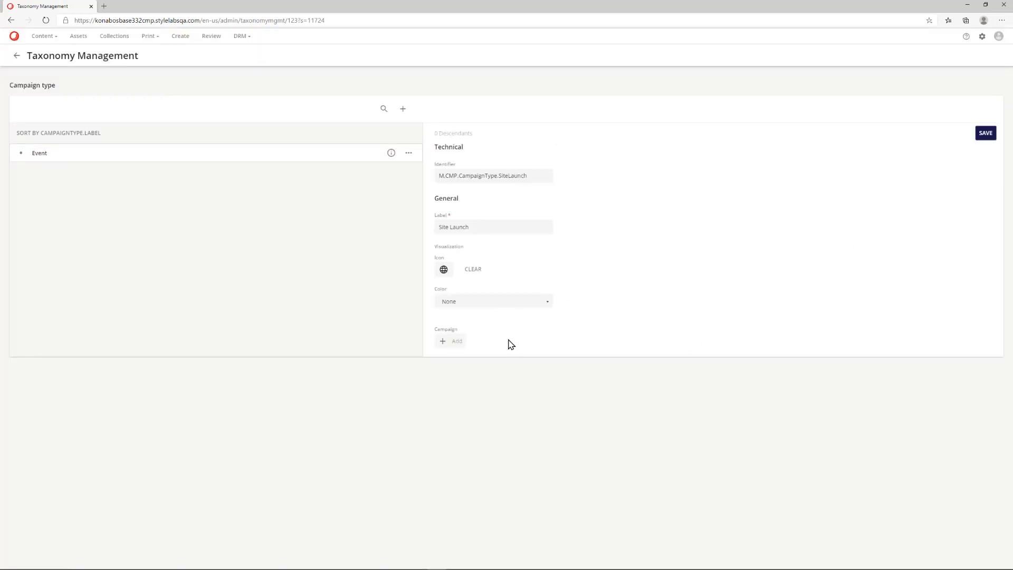
{"action": "left_click", "coordinate": [498, 303]}
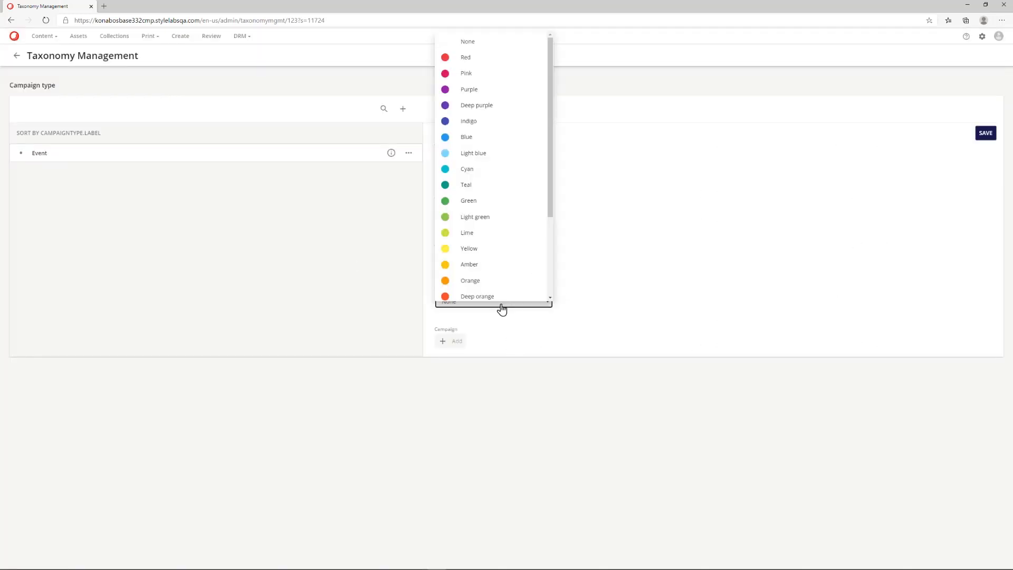
{"action": "left_click", "coordinate": [482, 91]}
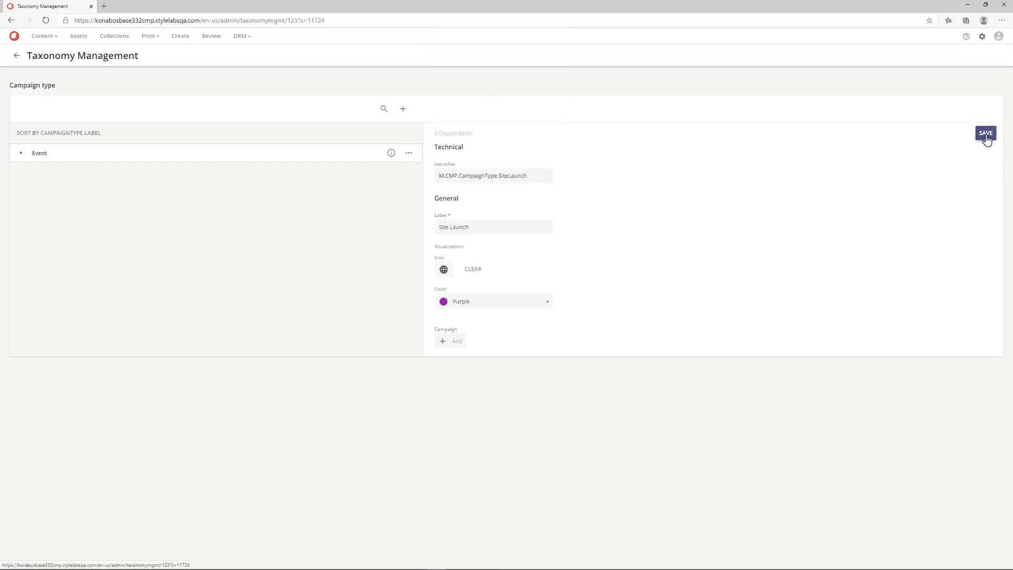
{"action": "left_click", "coordinate": [985, 134]}
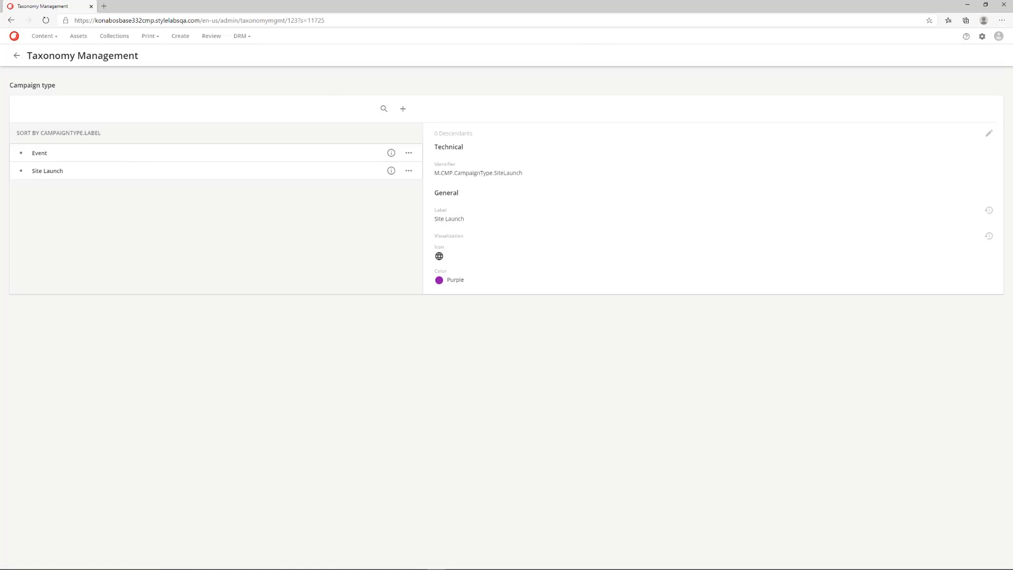
Return to the Campaigns page of the content area.
{"action": "left_click", "coordinate": [48, 37]}
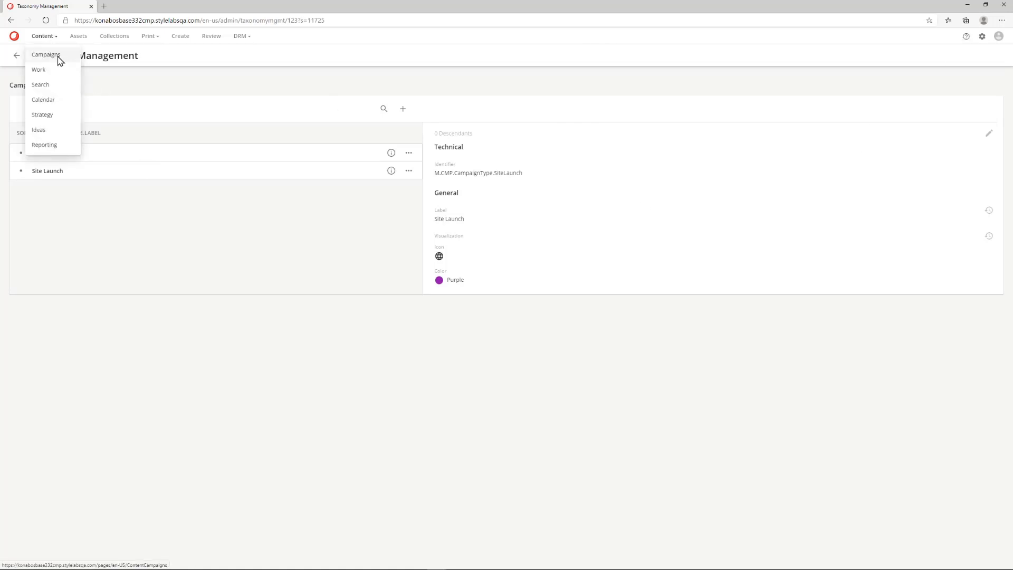
{"action": "left_click", "coordinate": [52, 56]}
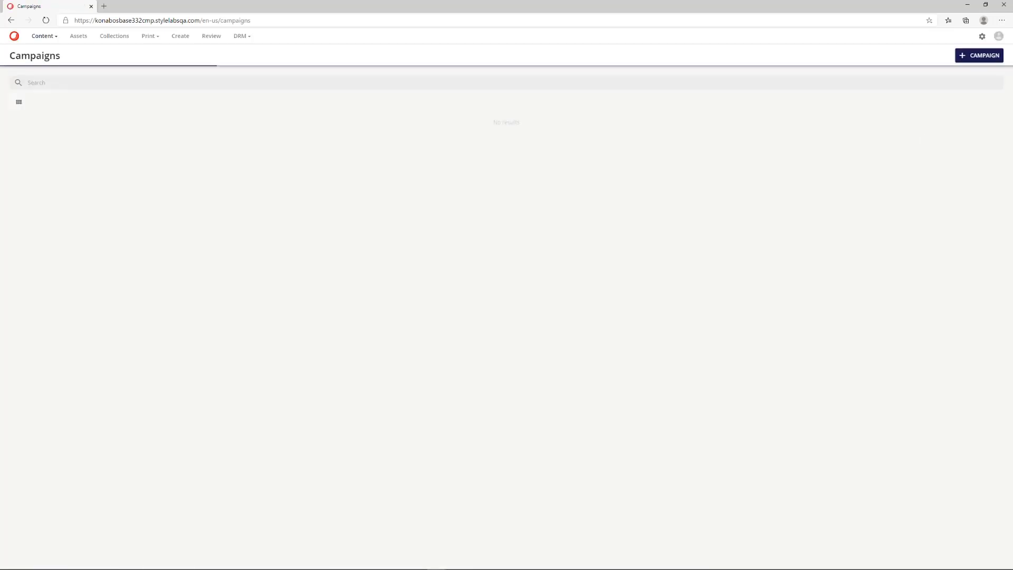
Start a new blank campaign and check which campaign types it offers without choosing one.
{"action": "left_click", "coordinate": [982, 56]}
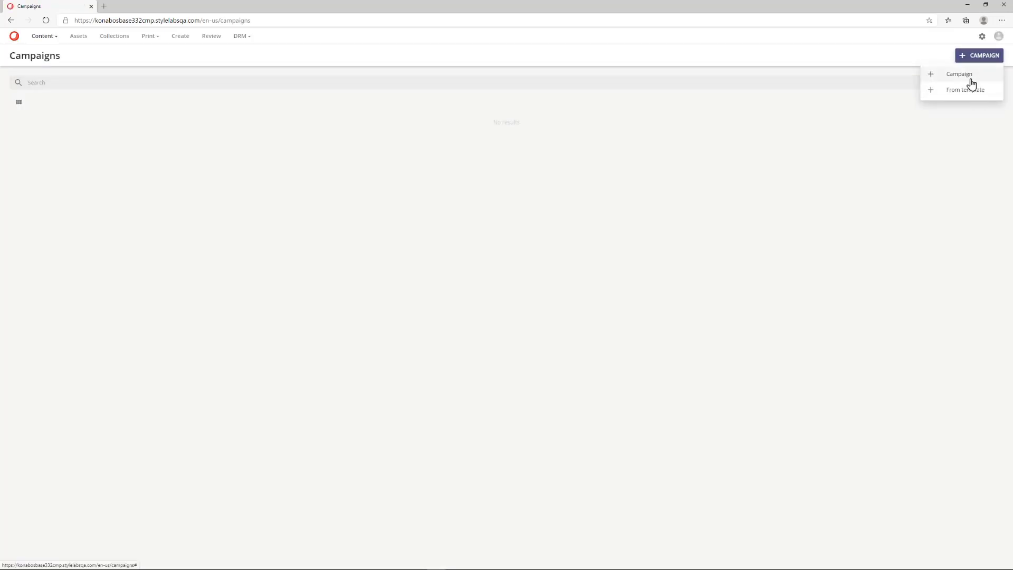
{"action": "left_click", "coordinate": [971, 80]}
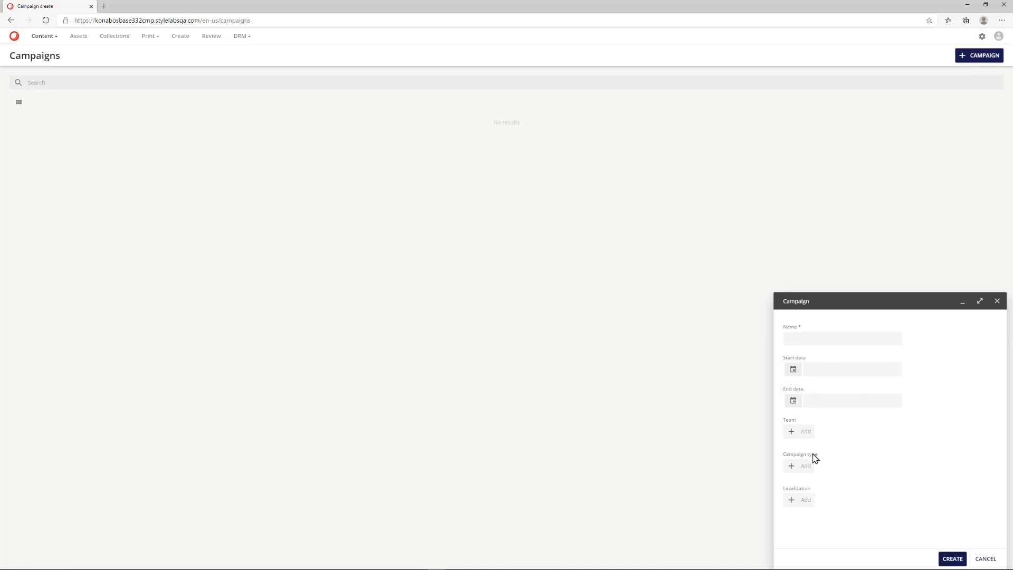
{"action": "left_click", "coordinate": [806, 465]}
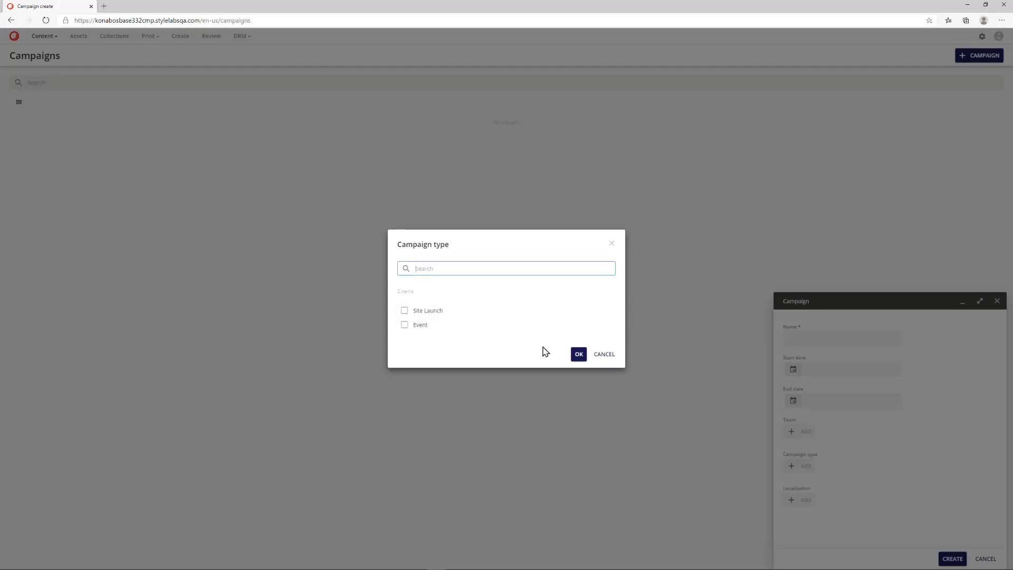
{"action": "left_click", "coordinate": [603, 357]}
Name the campaign Sitecore Hackathon 2021 and set its start date to Jul 31, 2020.
{"action": "left_click", "coordinate": [825, 342]}
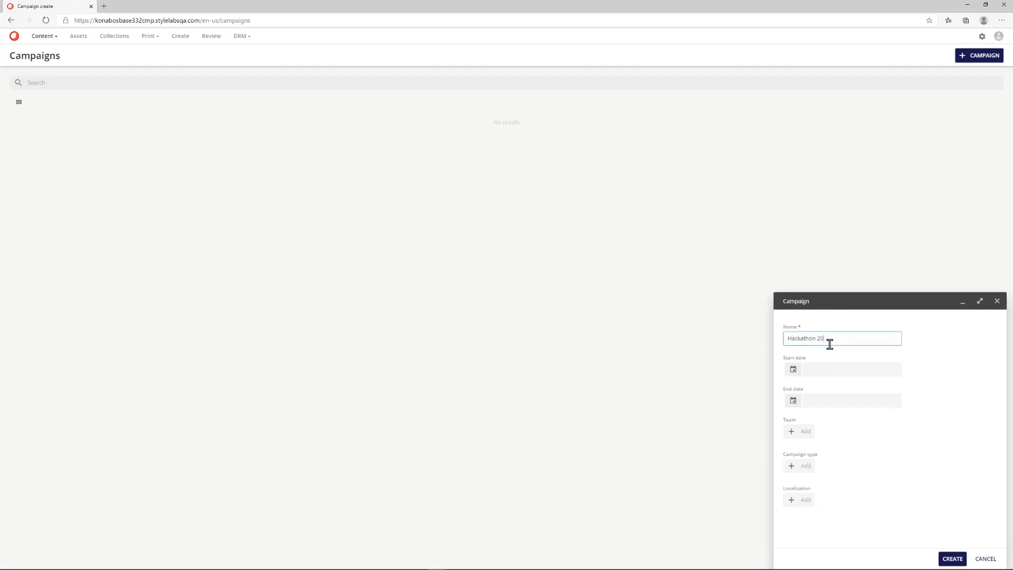
{"action": "type", "text": "Sitecore"}
{"action": "left_click", "coordinate": [794, 370]}
{"action": "left_click", "coordinate": [864, 405]}
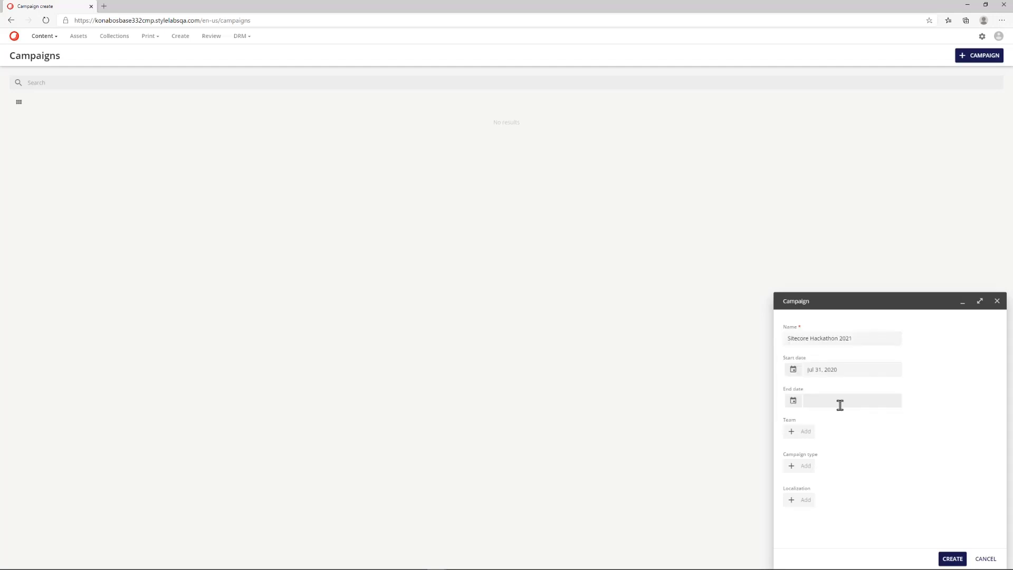
Set the campaign's end date to Mar 5, 2021.
{"action": "left_click", "coordinate": [794, 402]}
{"action": "left_click", "coordinate": [878, 369]}
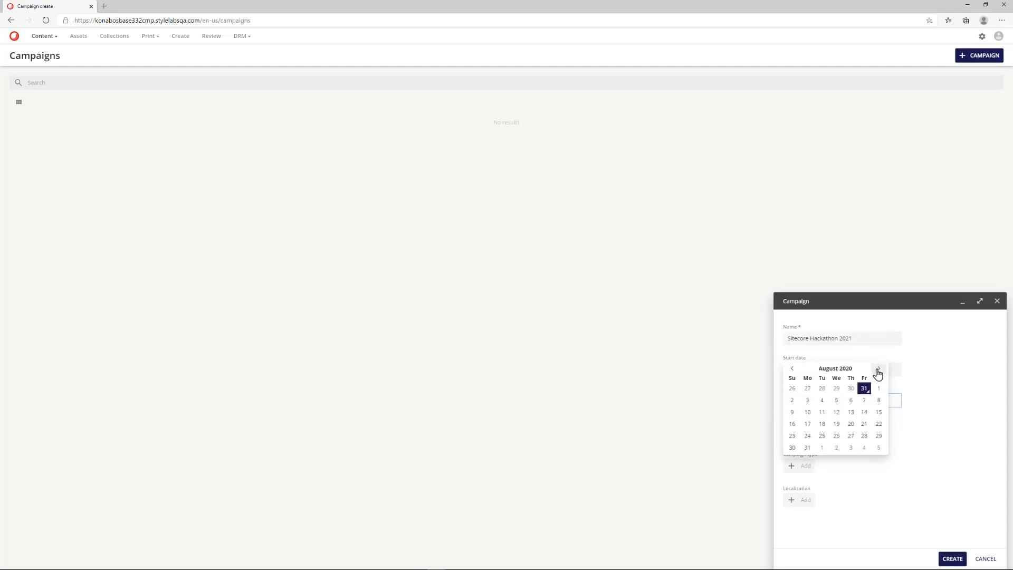
{"action": "left_click", "coordinate": [878, 368]}
{"action": "left_click", "coordinate": [878, 369]}
{"action": "left_click", "coordinate": [879, 368]}
{"action": "left_click", "coordinate": [878, 369]}
{"action": "left_click", "coordinate": [878, 369]}
{"action": "left_click", "coordinate": [878, 369]}
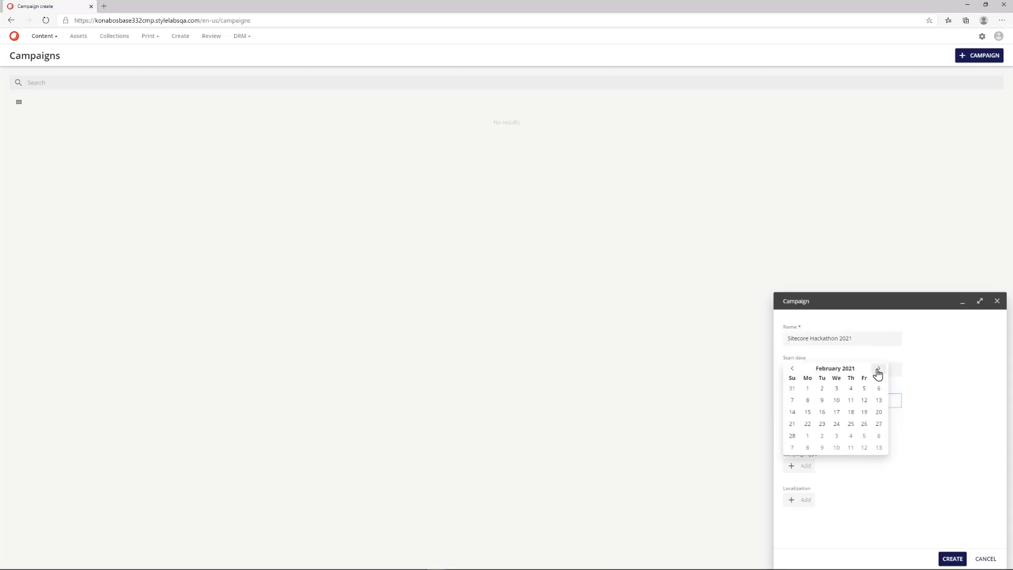
{"action": "left_click", "coordinate": [864, 436]}
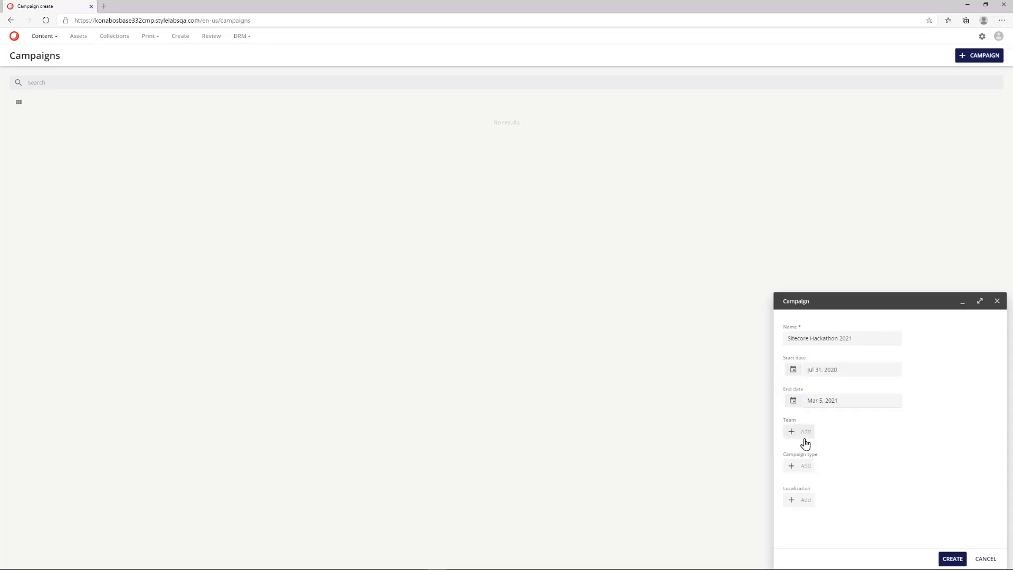
Assign the campaign type Event and the localization en-US, and create the campaign.
{"action": "left_click", "coordinate": [804, 468]}
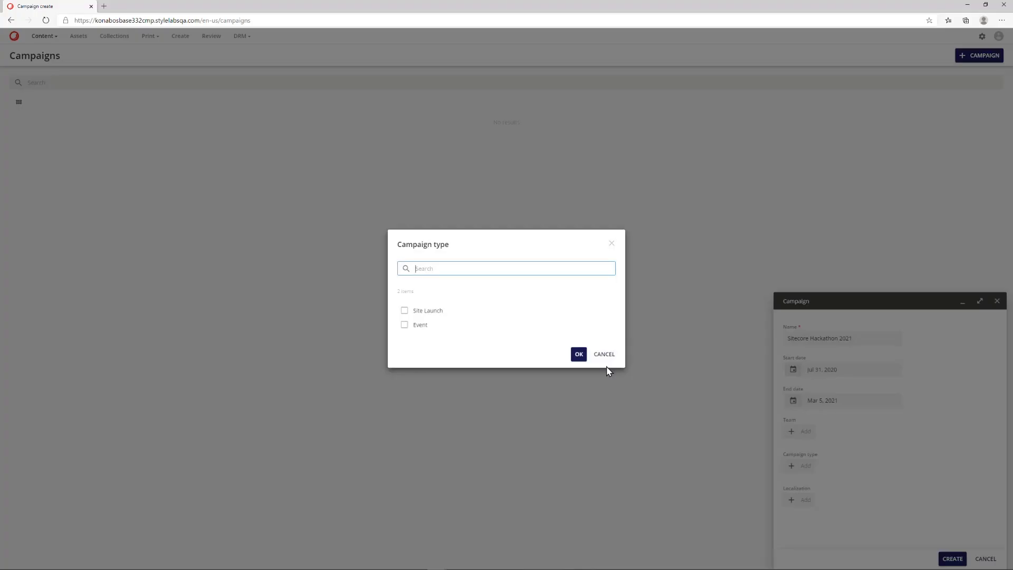
{"action": "left_click", "coordinate": [404, 324]}
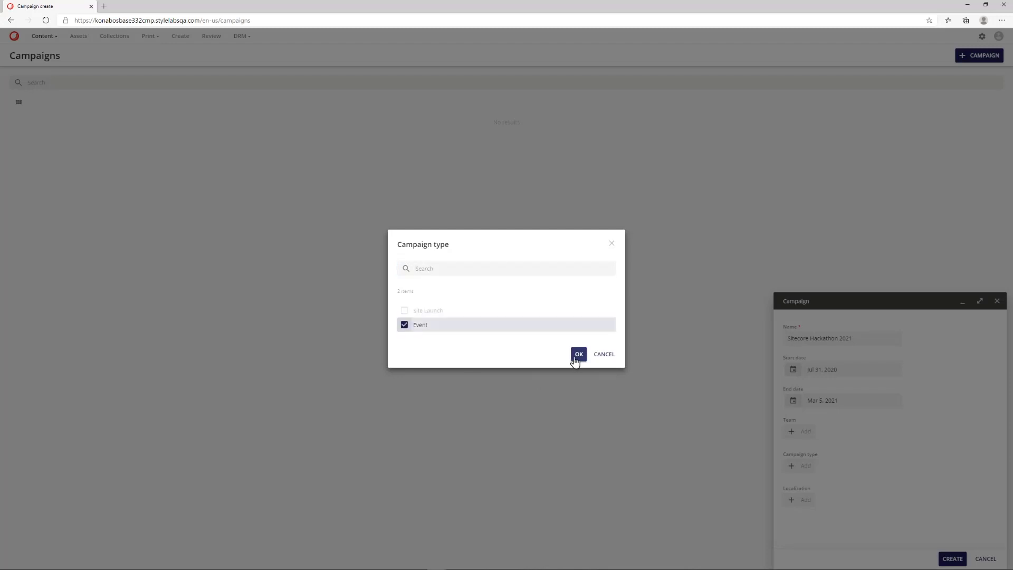
{"action": "left_click", "coordinate": [579, 354]}
{"action": "left_click", "coordinate": [803, 499]}
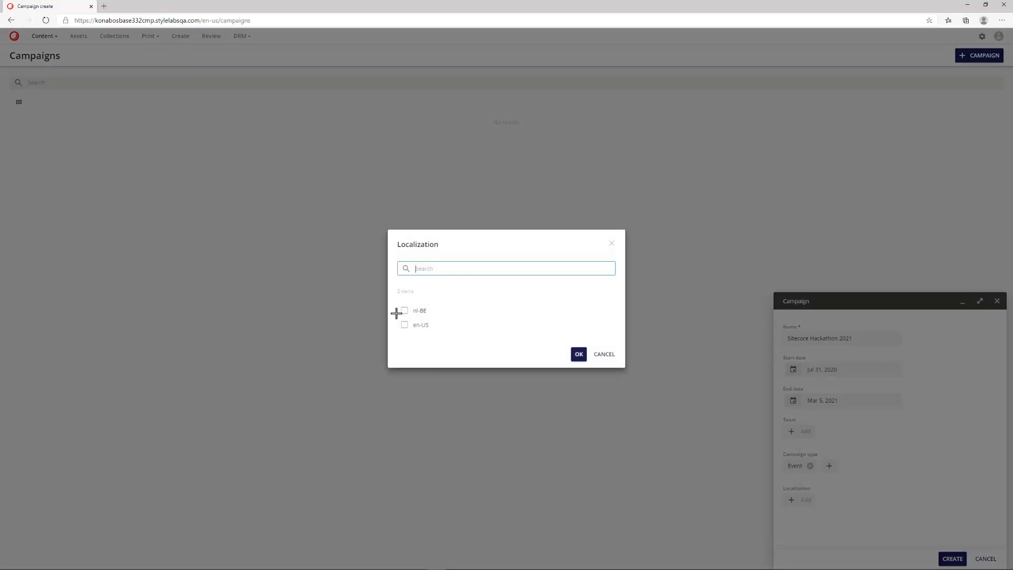
{"action": "left_click", "coordinate": [404, 325]}
{"action": "left_click", "coordinate": [579, 354]}
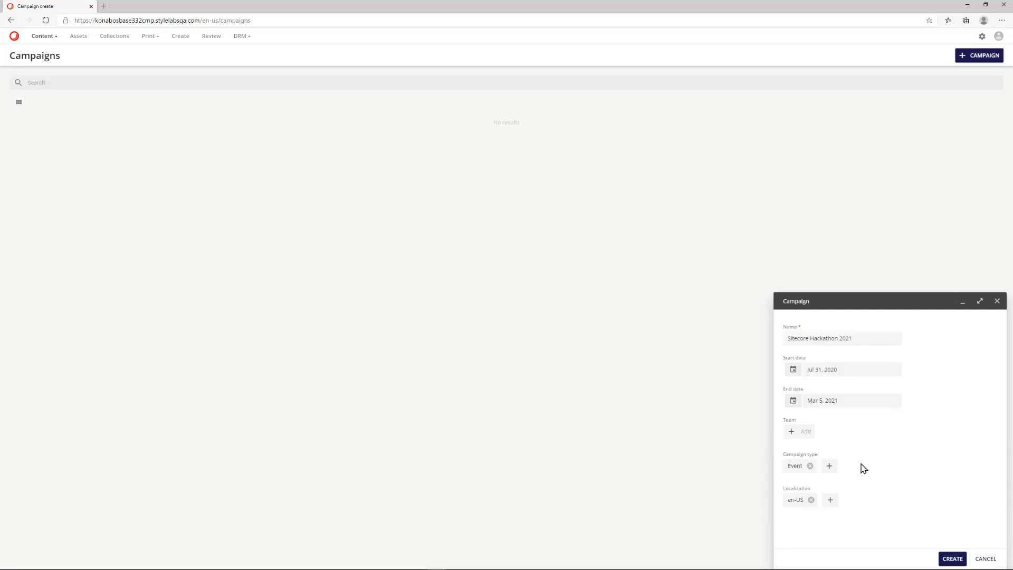
{"action": "left_click", "coordinate": [953, 558]}
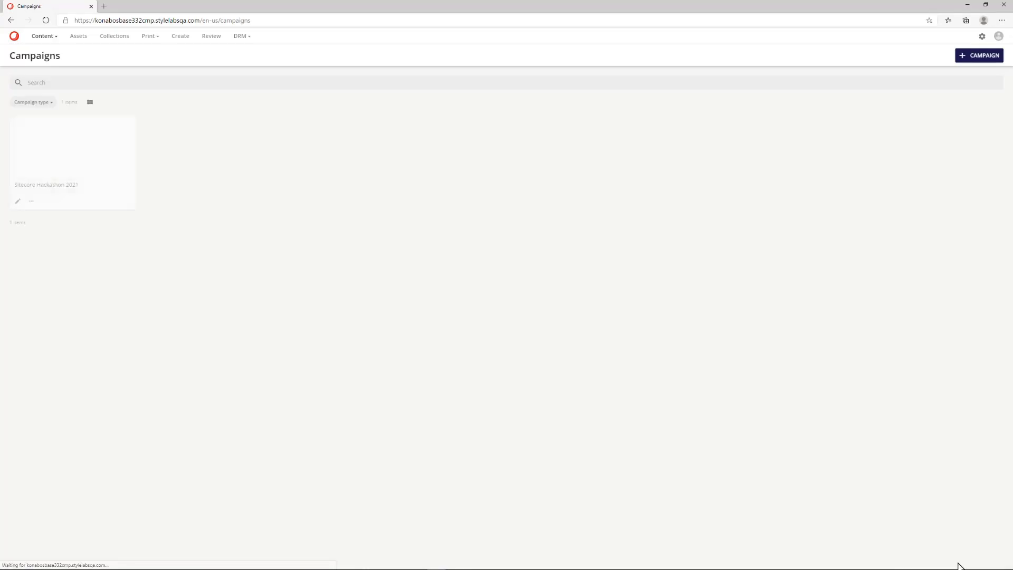
Open the Sitecore Hackathon 2021 campaign and link the existing Hackathon-2020 image to its assets.
{"action": "left_click", "coordinate": [69, 186]}
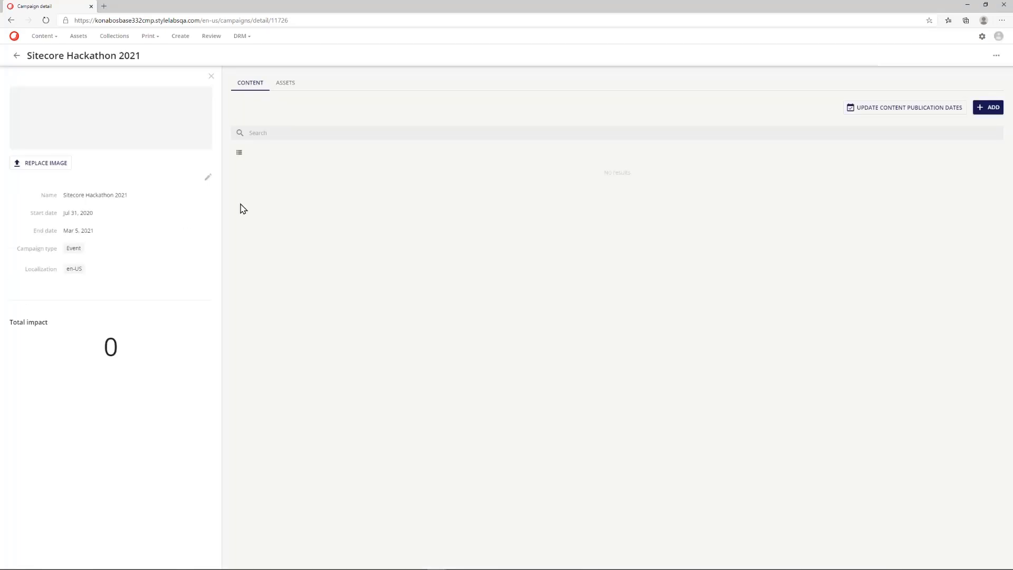
{"action": "left_click", "coordinate": [286, 86]}
{"action": "left_click", "coordinate": [253, 90]}
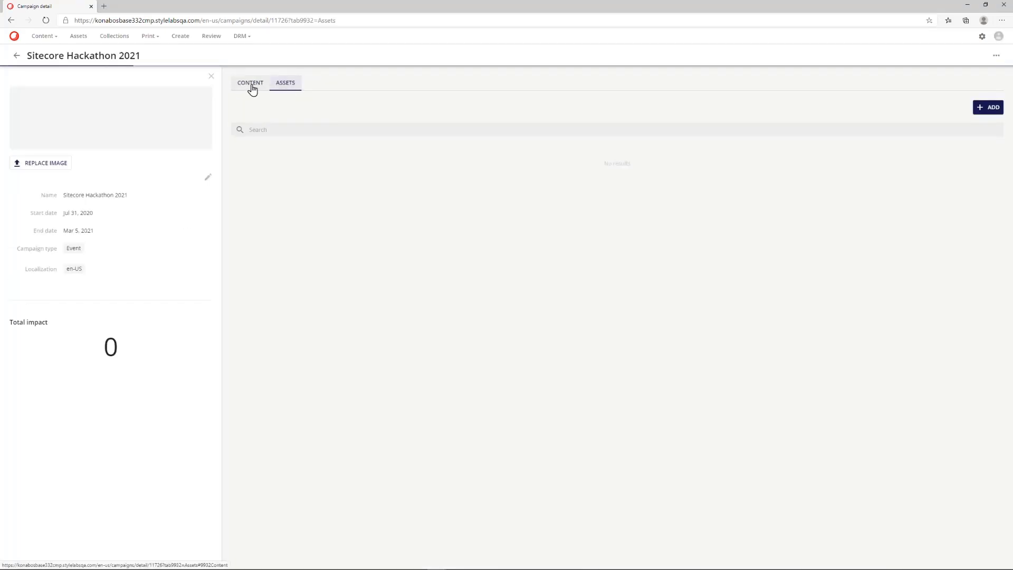
{"action": "left_click", "coordinate": [289, 89]}
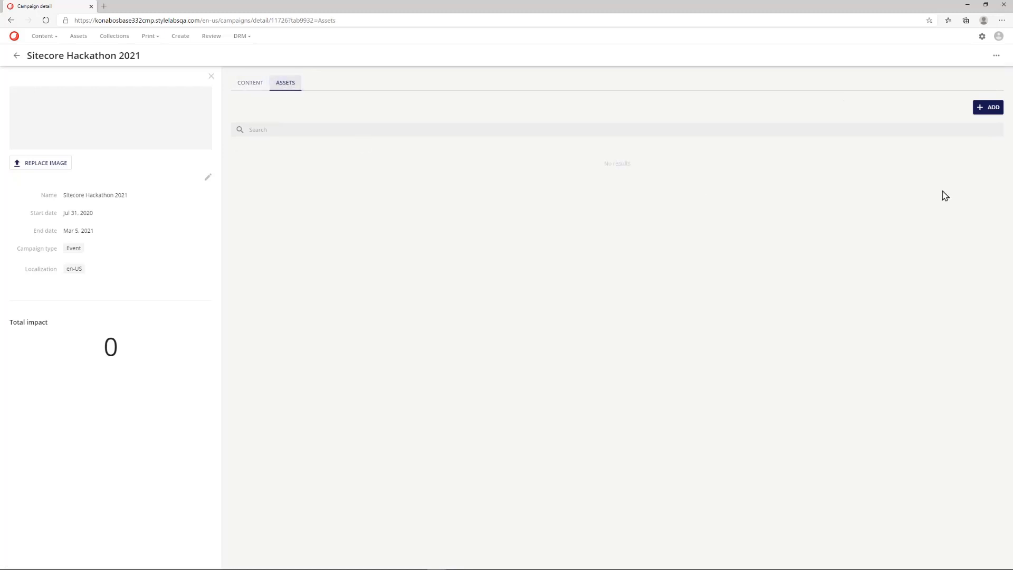
{"action": "left_click", "coordinate": [987, 110]}
{"action": "left_click", "coordinate": [980, 150]}
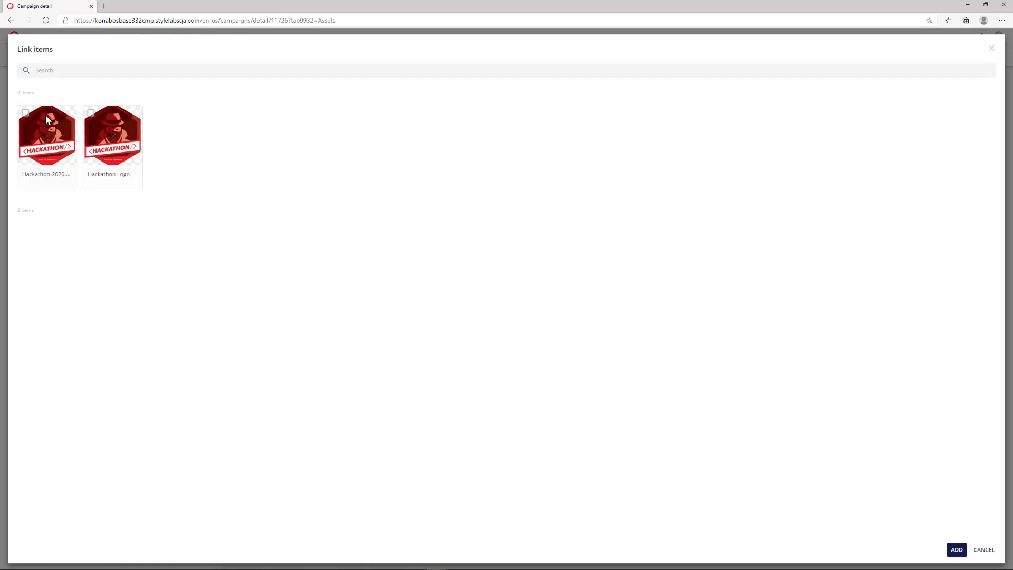
{"action": "left_click", "coordinate": [25, 114]}
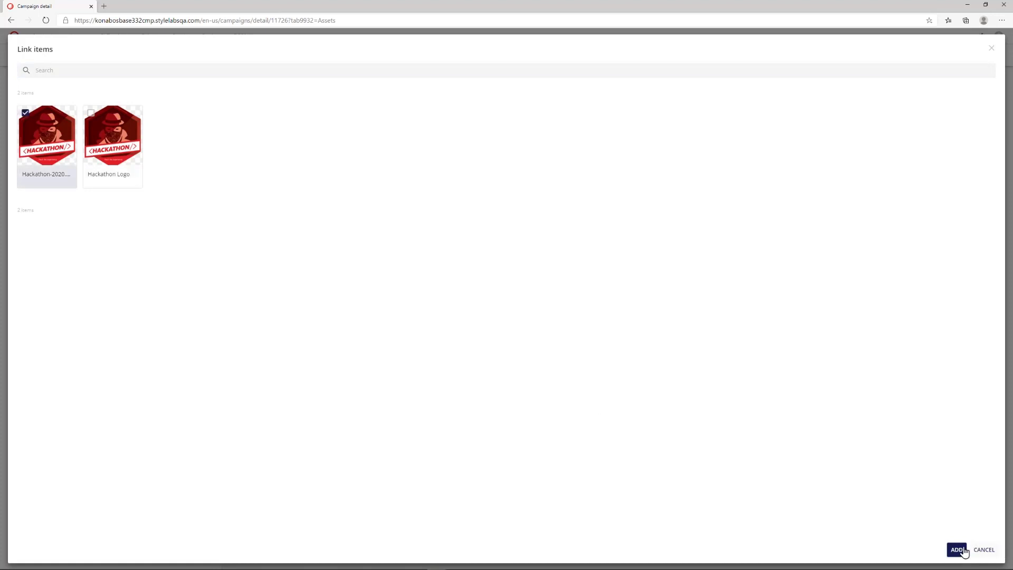
{"action": "left_click", "coordinate": [957, 549]}
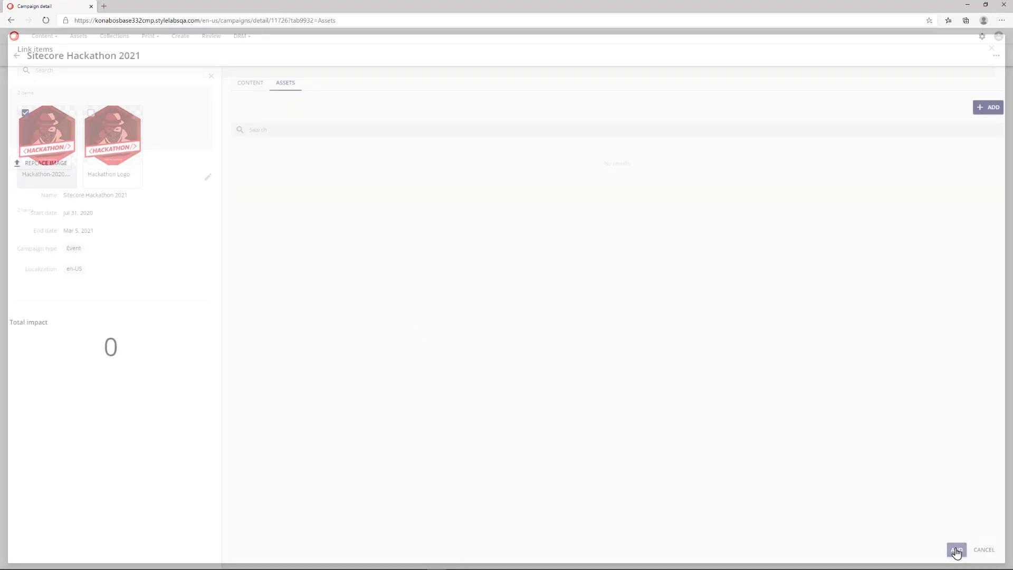
Return to the campaign's content and upload Hackathon-2020.png as its replacement image.
{"action": "left_click", "coordinate": [244, 91]}
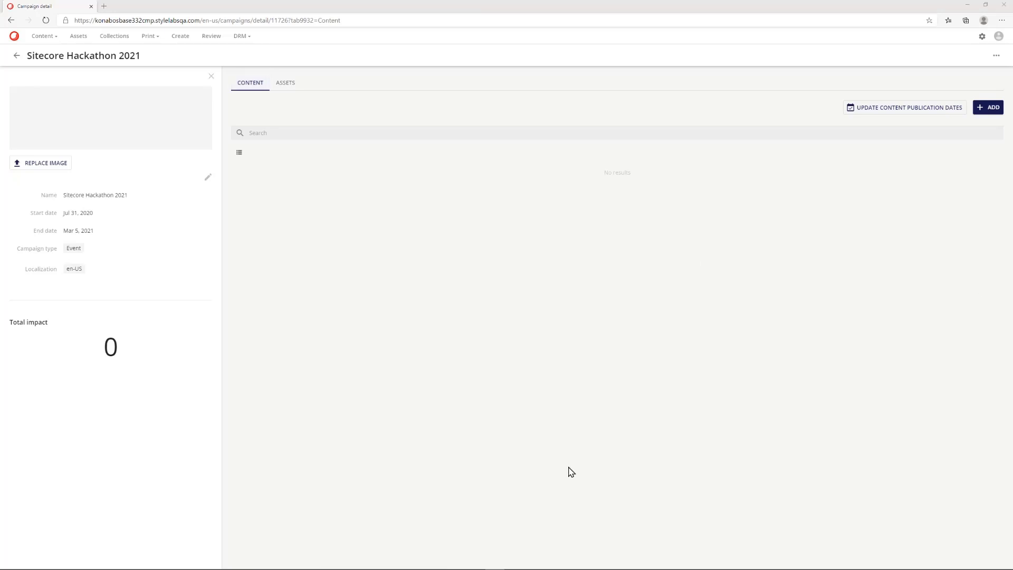
{"action": "left_click", "coordinate": [85, 99]}
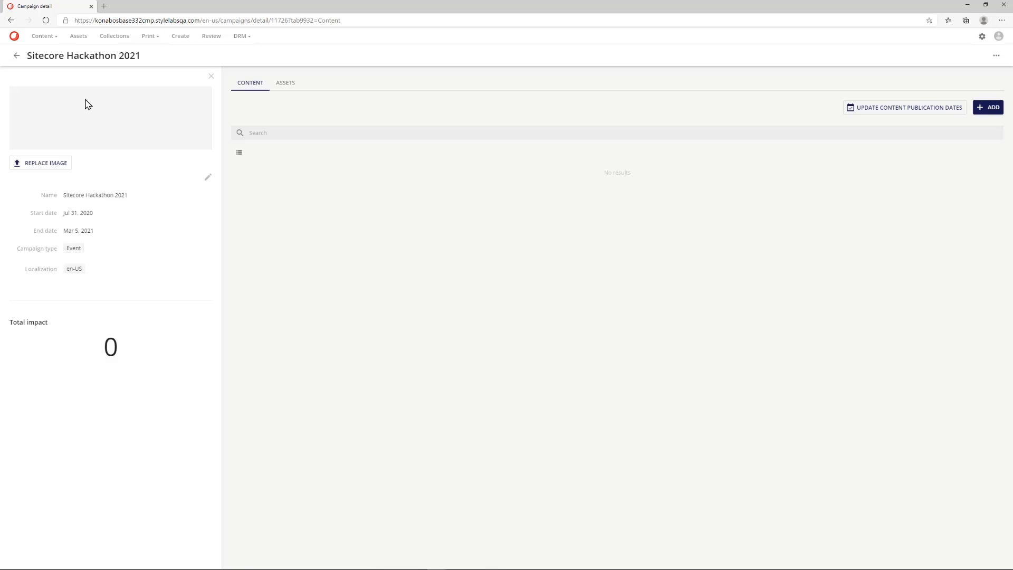
{"action": "left_click", "coordinate": [43, 167]}
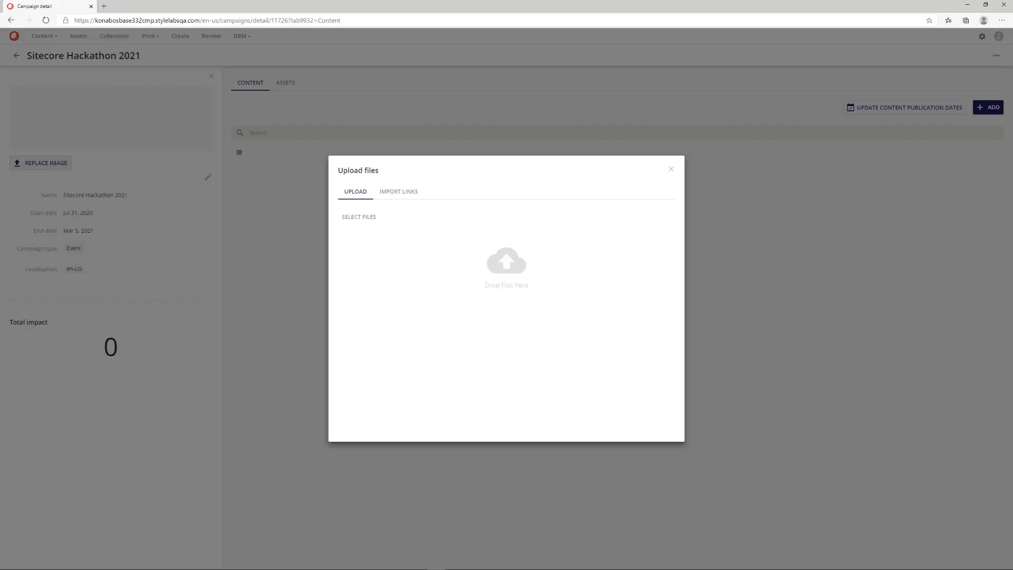
{"action": "left_click_drag", "start_coordinate": [1012, 274], "coordinate": [585, 331]}
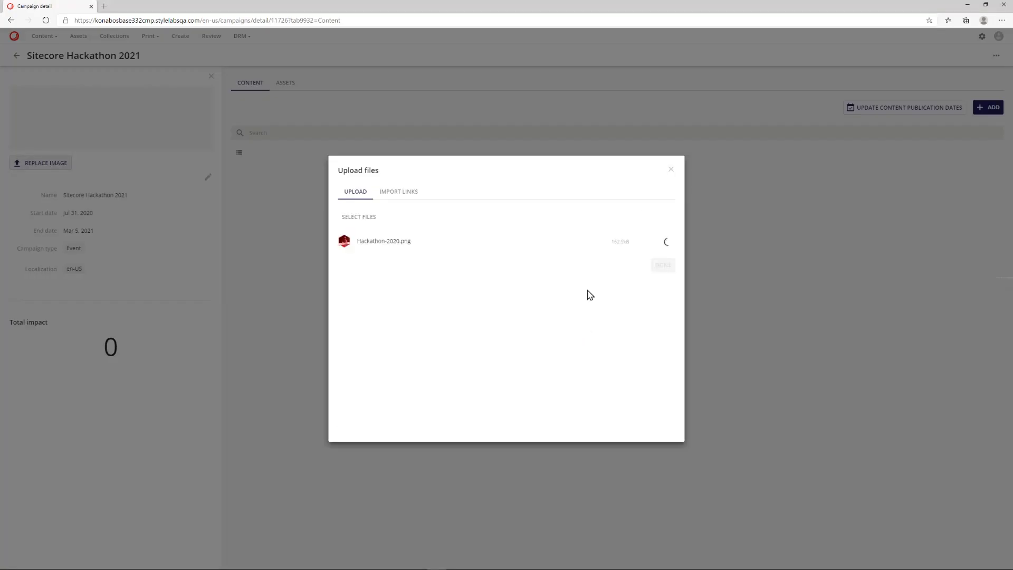
{"action": "left_click", "coordinate": [662, 265]}
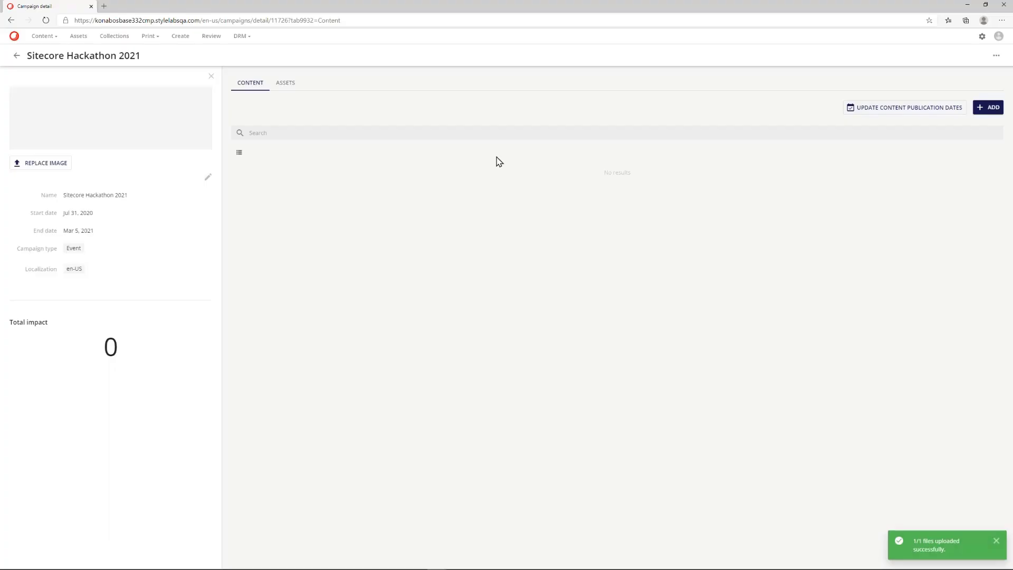
Create a campaign content item of type Blog with localization en-US, named "Announcing the start of the Hackathon".
{"action": "left_click", "coordinate": [983, 108]}
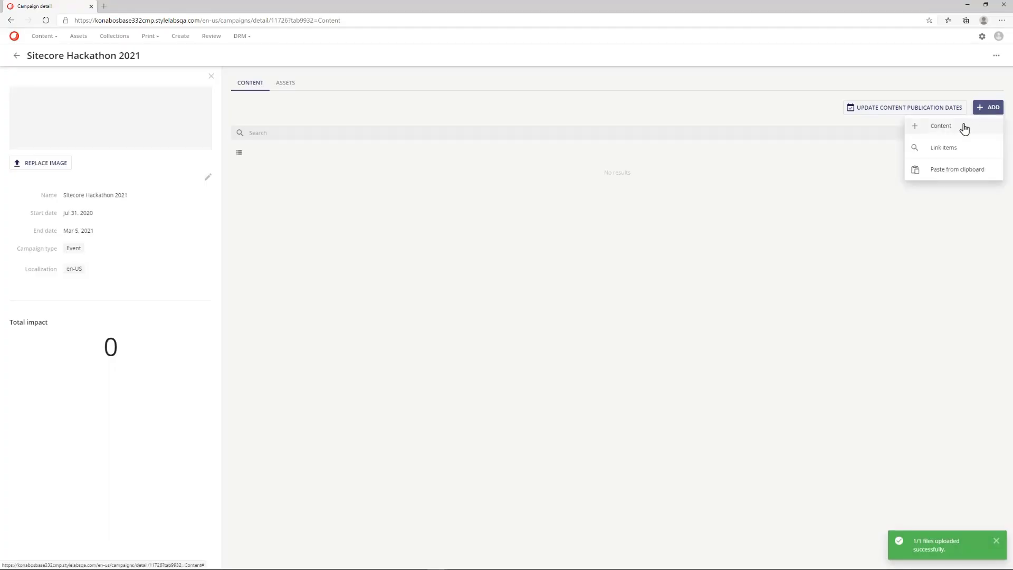
{"action": "left_click", "coordinate": [965, 128]}
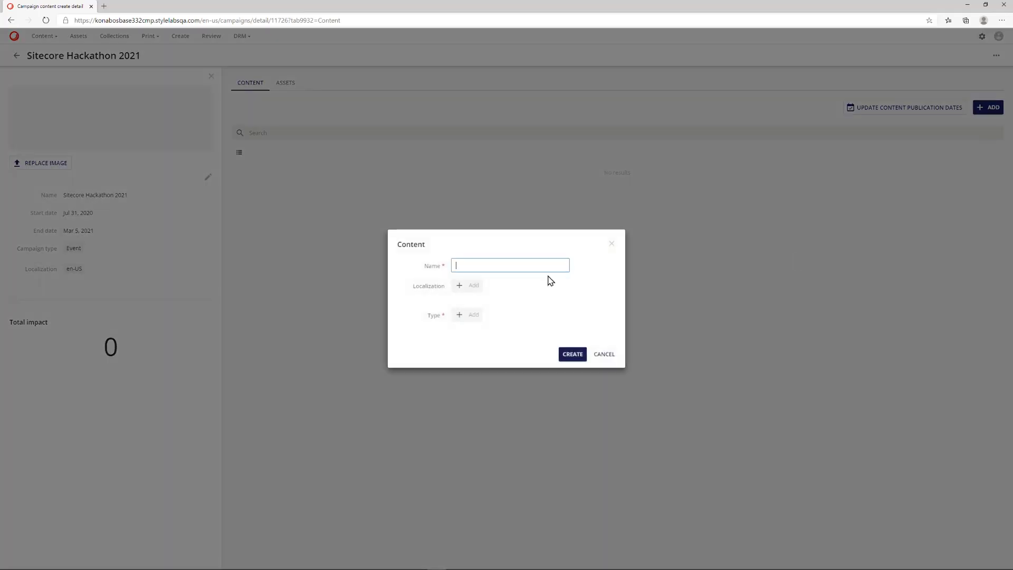
{"action": "left_click", "coordinate": [468, 316]}
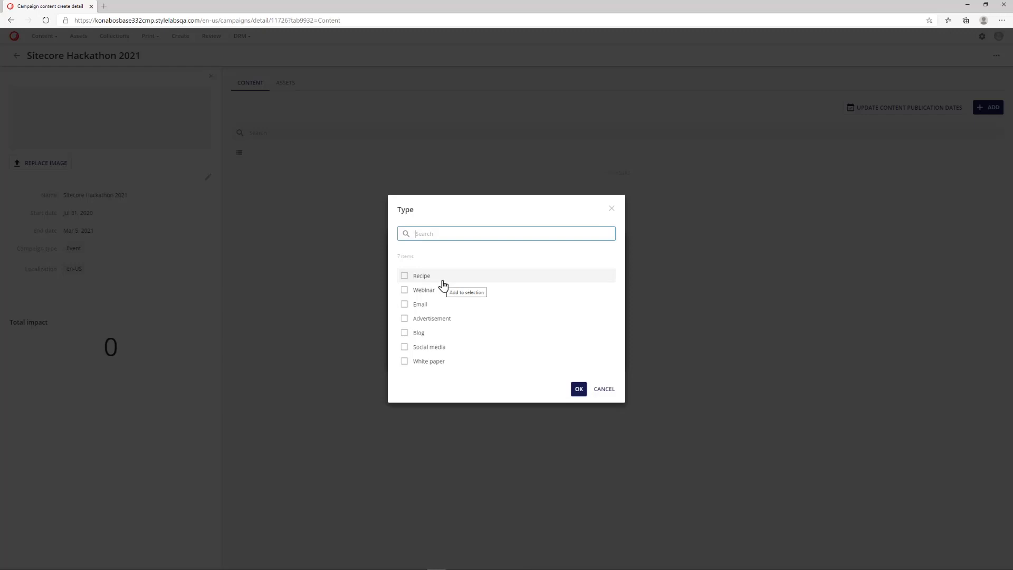
{"action": "left_click", "coordinate": [405, 334]}
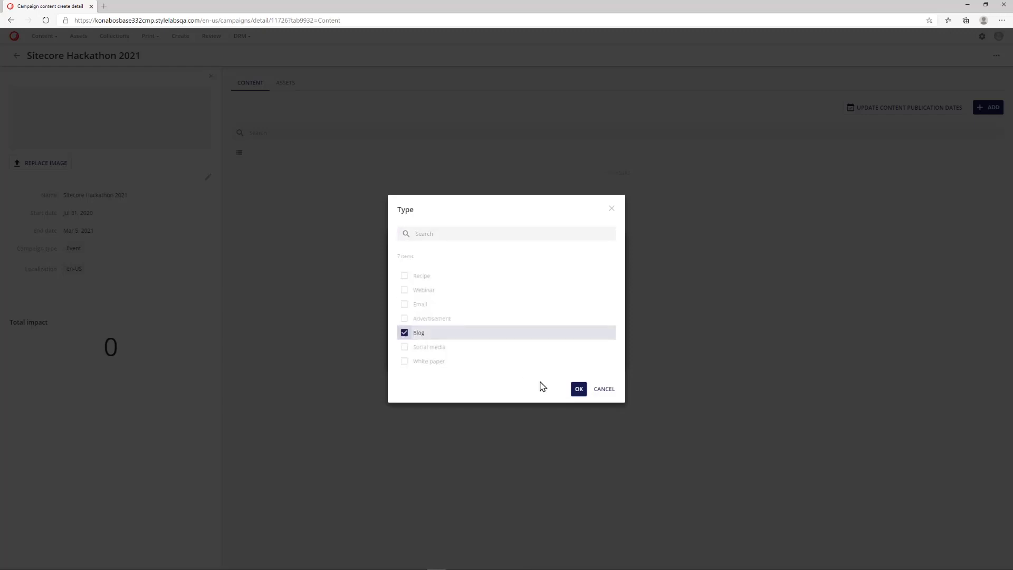
{"action": "left_click", "coordinate": [578, 388]}
{"action": "left_click", "coordinate": [472, 287]}
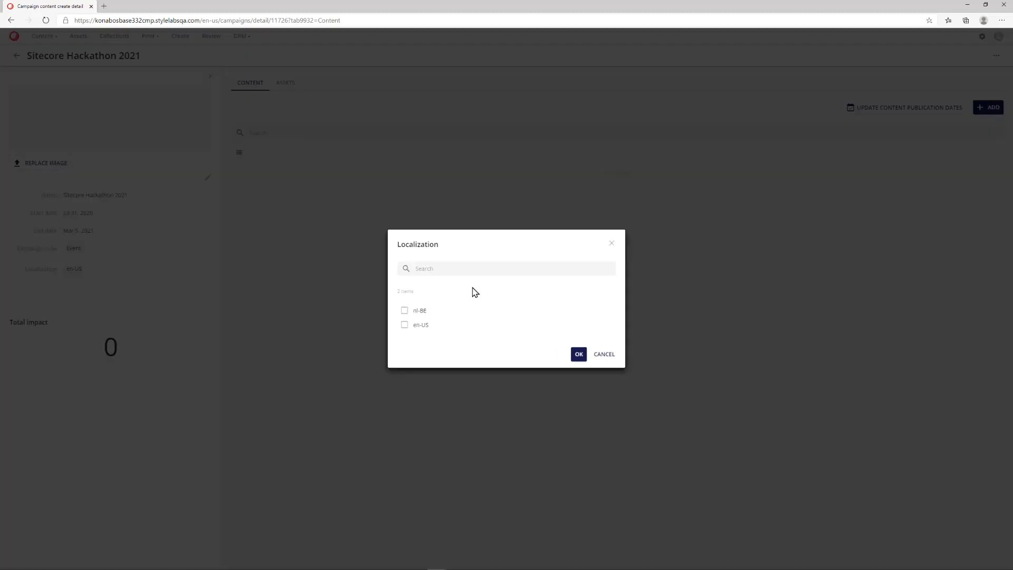
{"action": "left_click", "coordinate": [404, 326]}
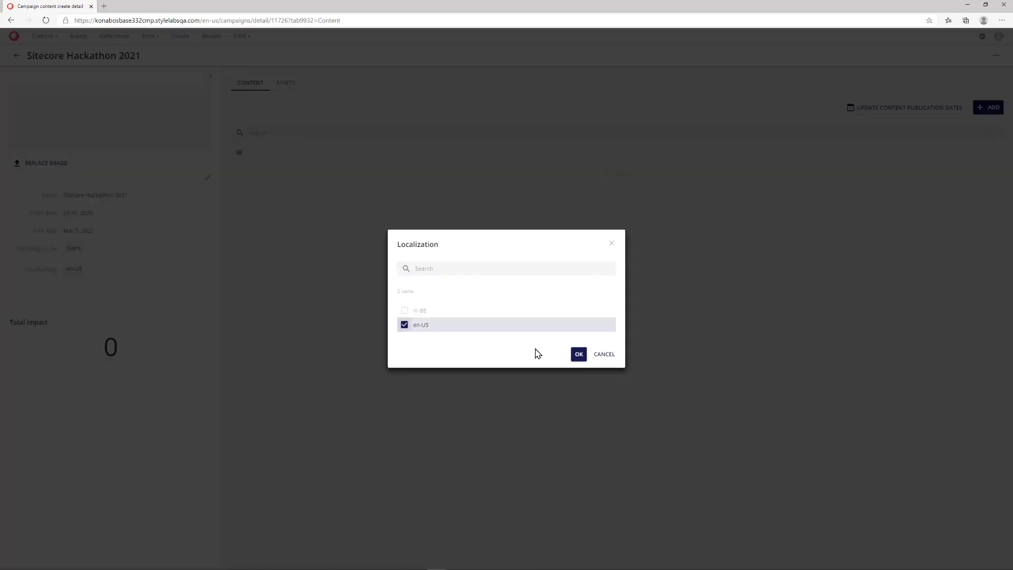
{"action": "left_click", "coordinate": [579, 354]}
{"action": "left_click", "coordinate": [552, 265]}
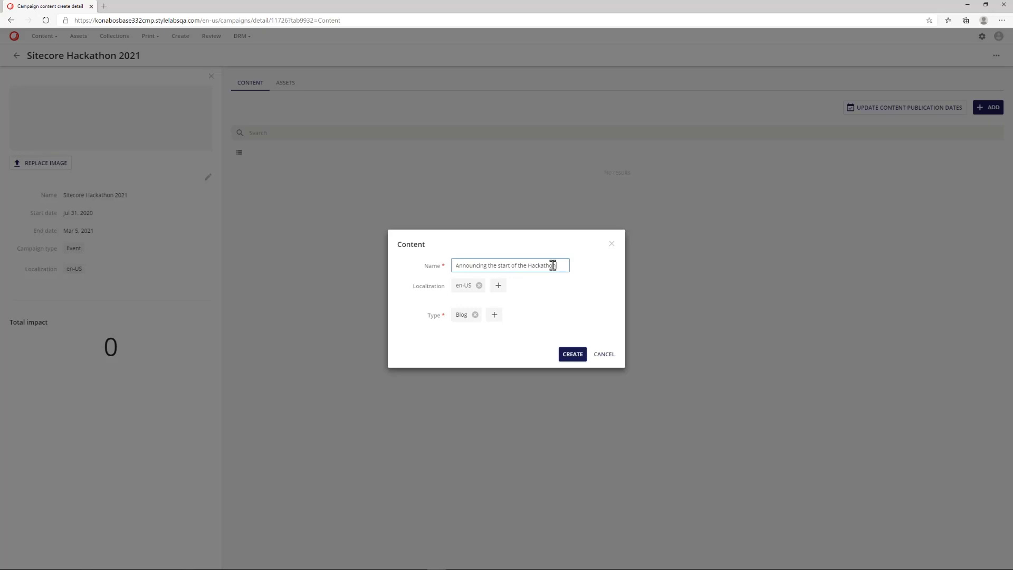
{"action": "left_click", "coordinate": [573, 353]}
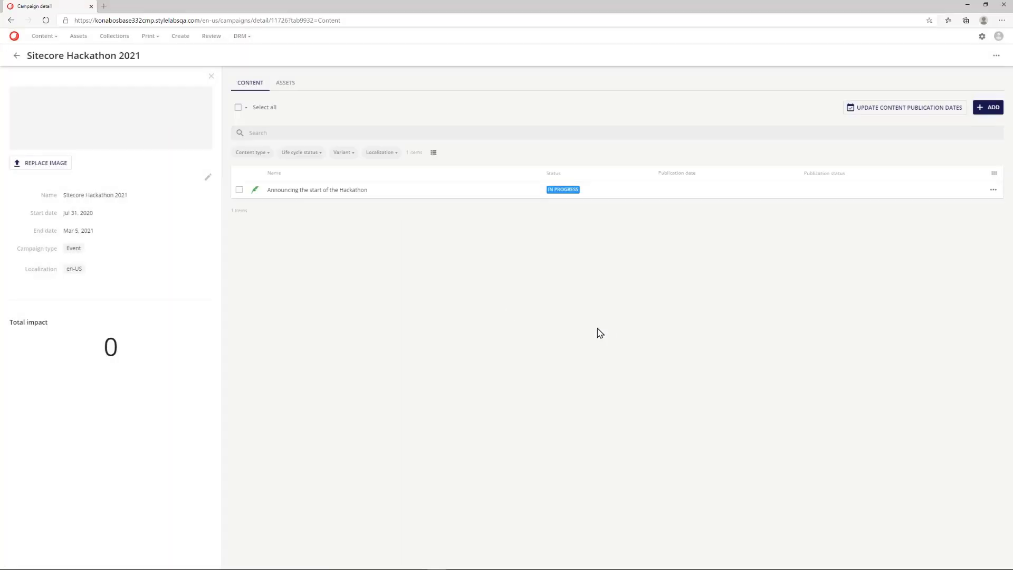
Open the Announcing the start of the Hackathon blog and review the stages and responsible groups of its CMP workflow.
{"action": "left_click", "coordinate": [312, 193]}
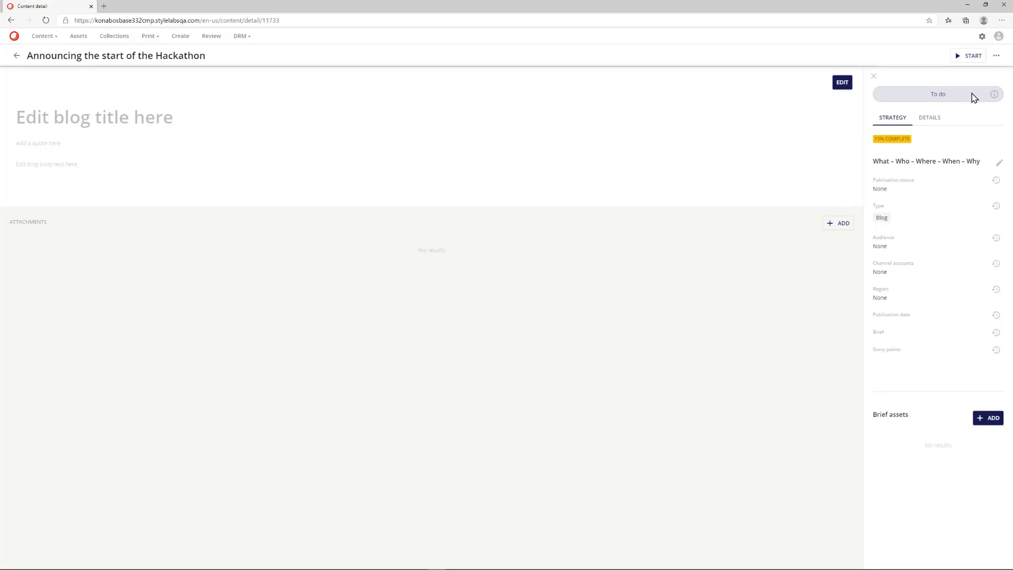
{"action": "left_click", "coordinate": [994, 94]}
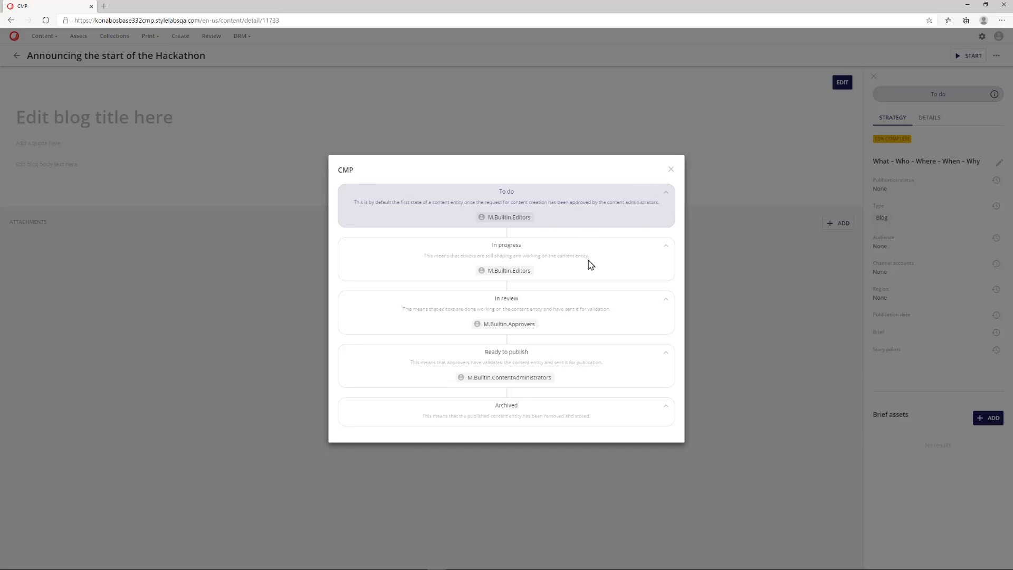
{"action": "left_click", "coordinate": [671, 170]}
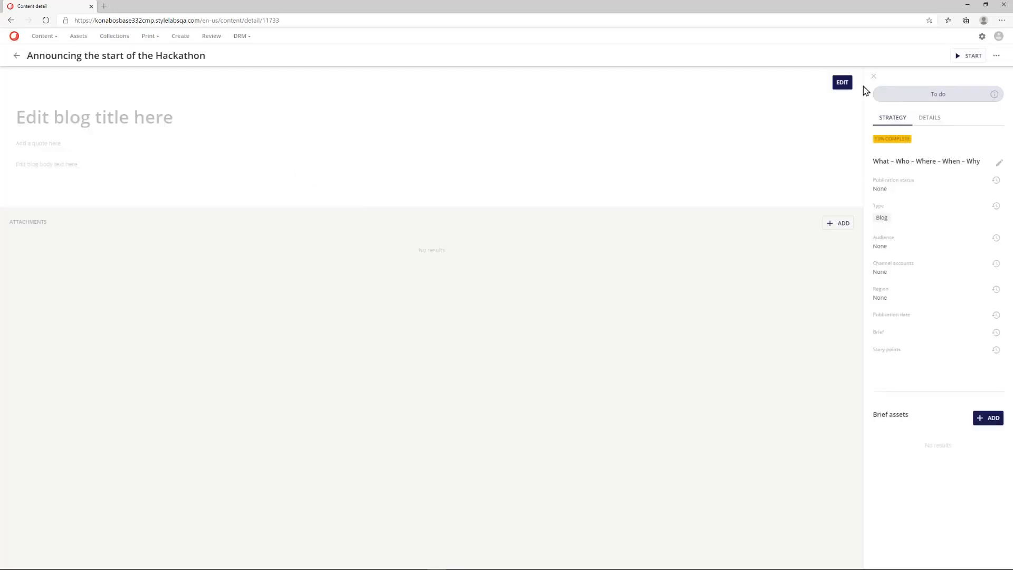
Start editing the blog content and enter the title "Sitecore Hackathon 2021 Announcement".
{"action": "left_click", "coordinate": [842, 83]}
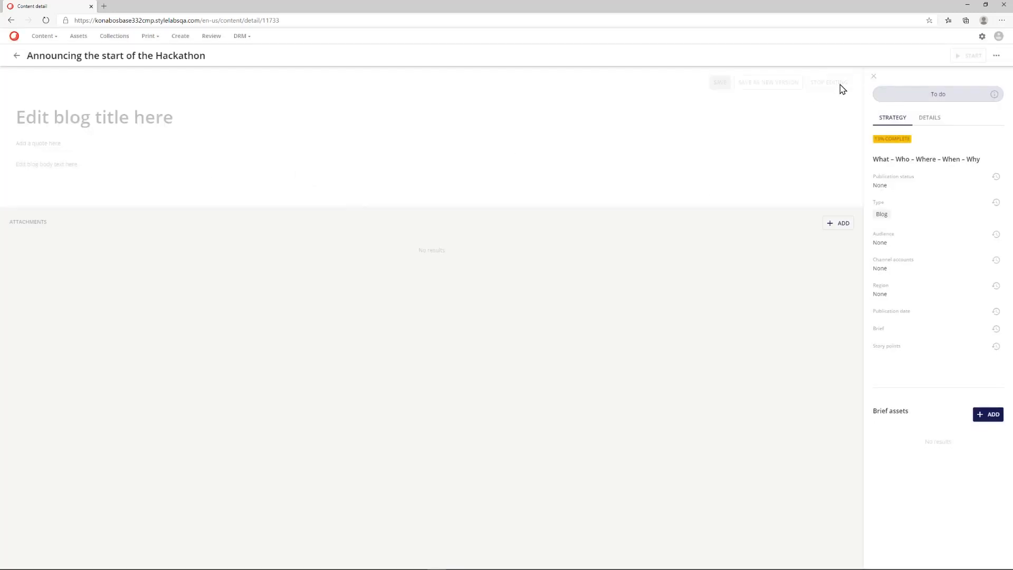
{"action": "left_click", "coordinate": [128, 122]}
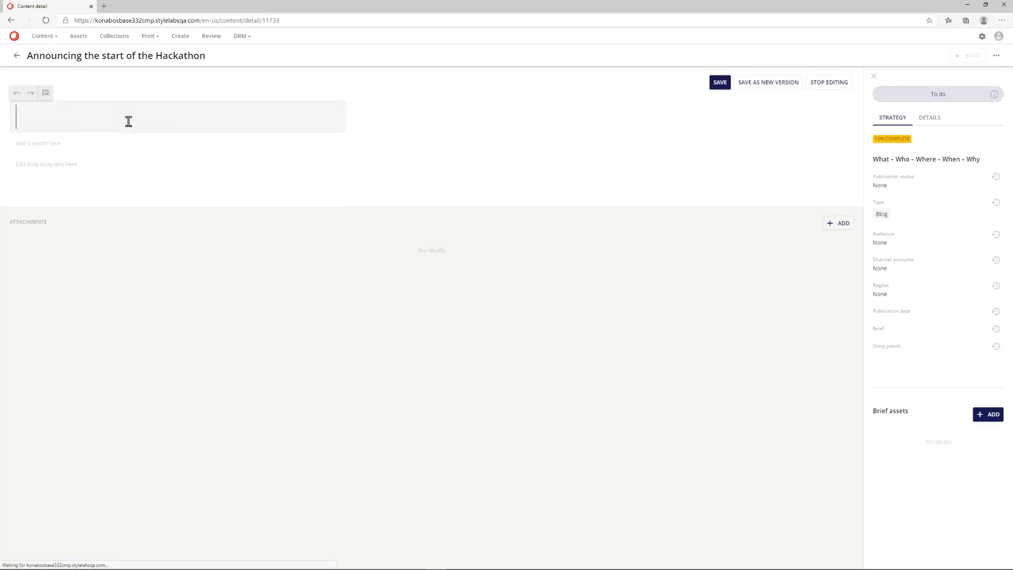
{"action": "type", "text": "An"}
{"action": "key", "text": "BackSpace"}
{"action": "key", "text": "BackSpace"}
{"action": "type", "text": "H"}
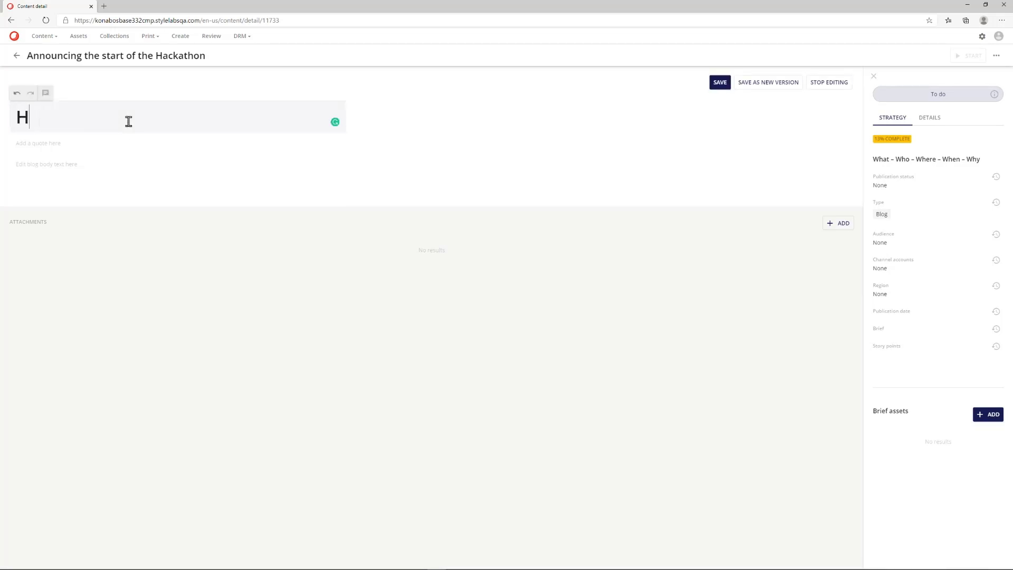
{"action": "type", "text": "ackathon"}
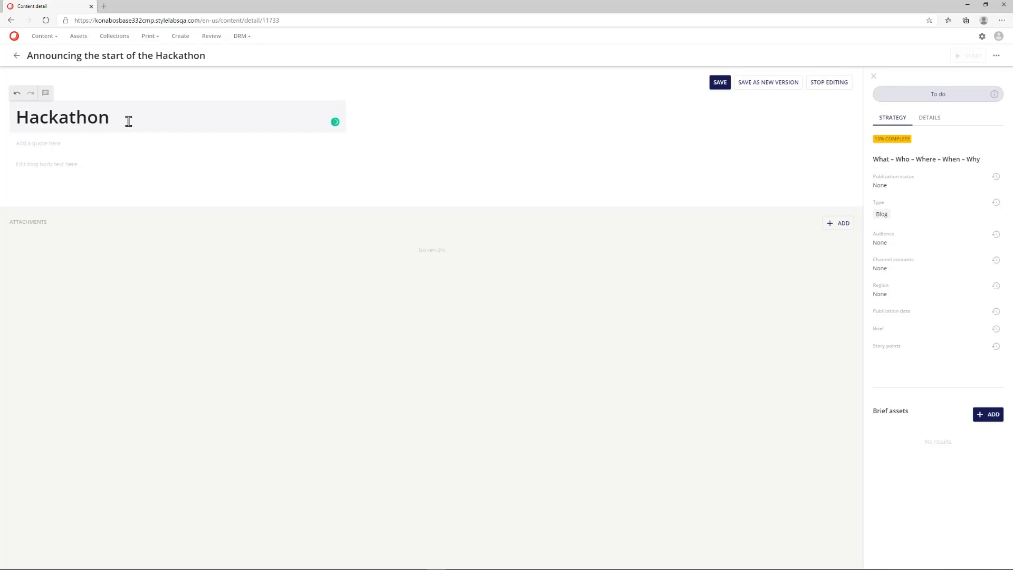
{"action": "key", "text": "Home"}
{"action": "type", "text": "Sitecore"}
{"action": "key", "text": "End"}
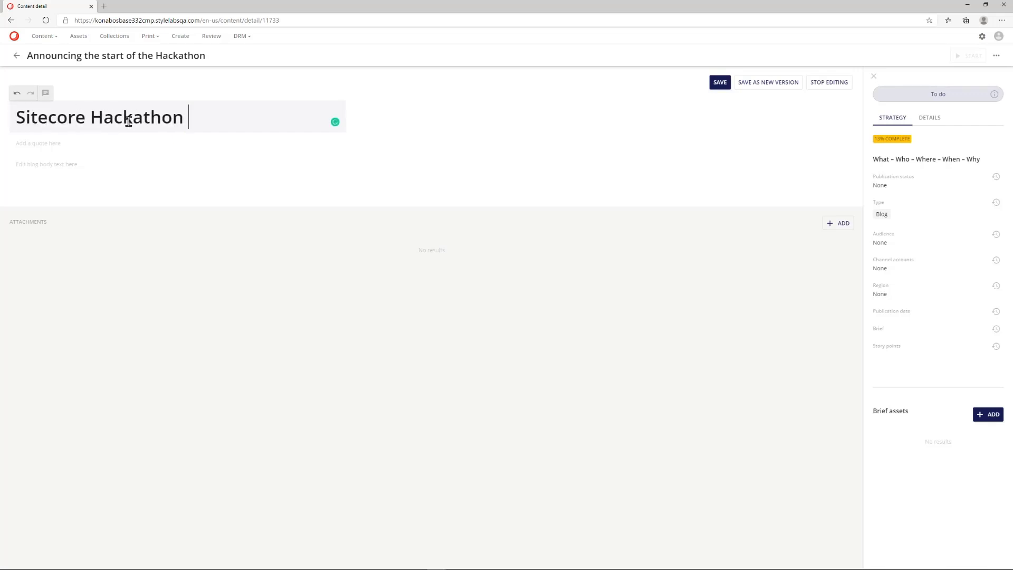
{"action": "type", "text": "2021 Announcem"}
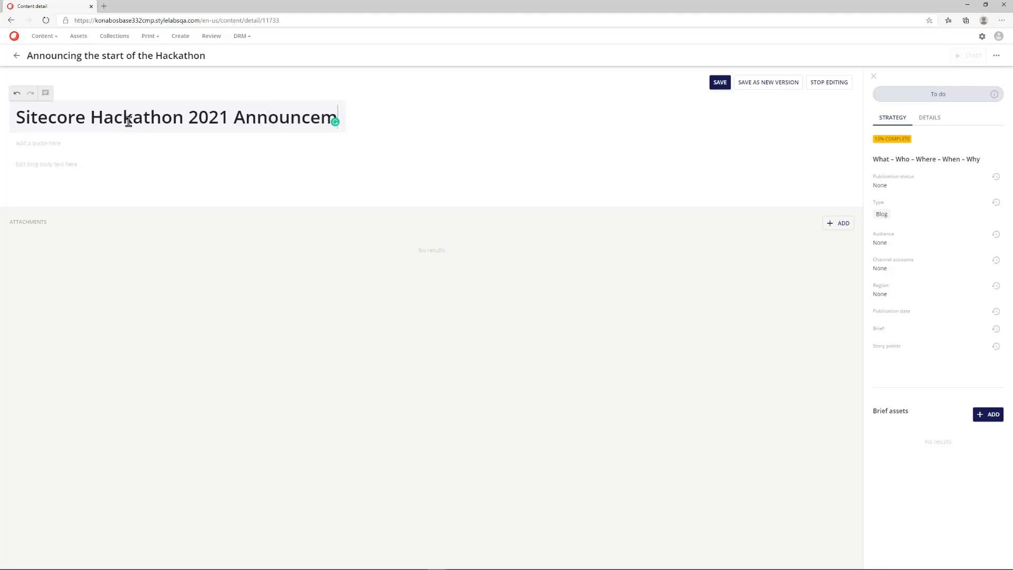
{"action": "type", "text": "ent"}
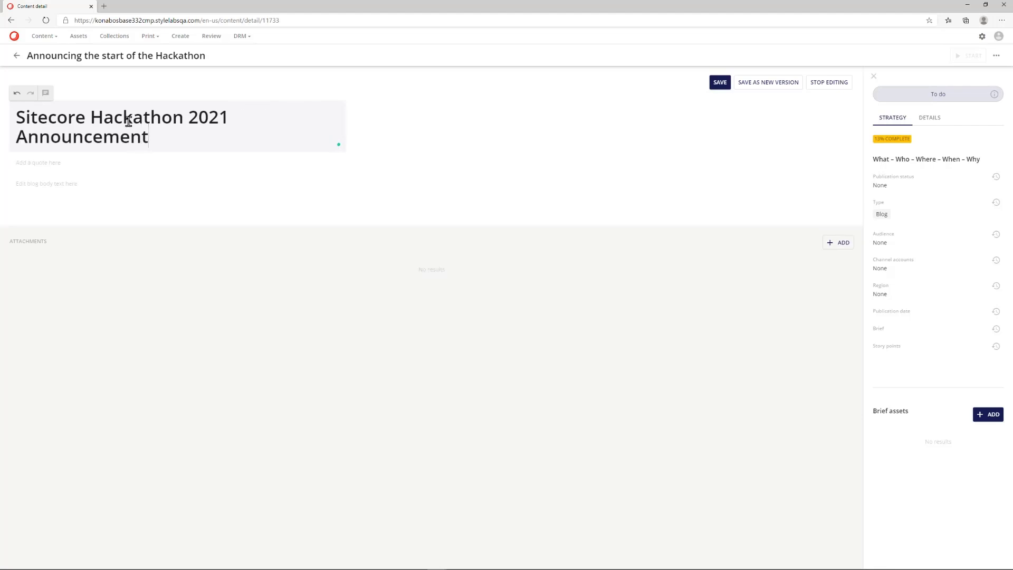
Fill in the blog's quote with "quote" and its body text with "body", and save the content.
{"action": "left_click", "coordinate": [93, 165]}
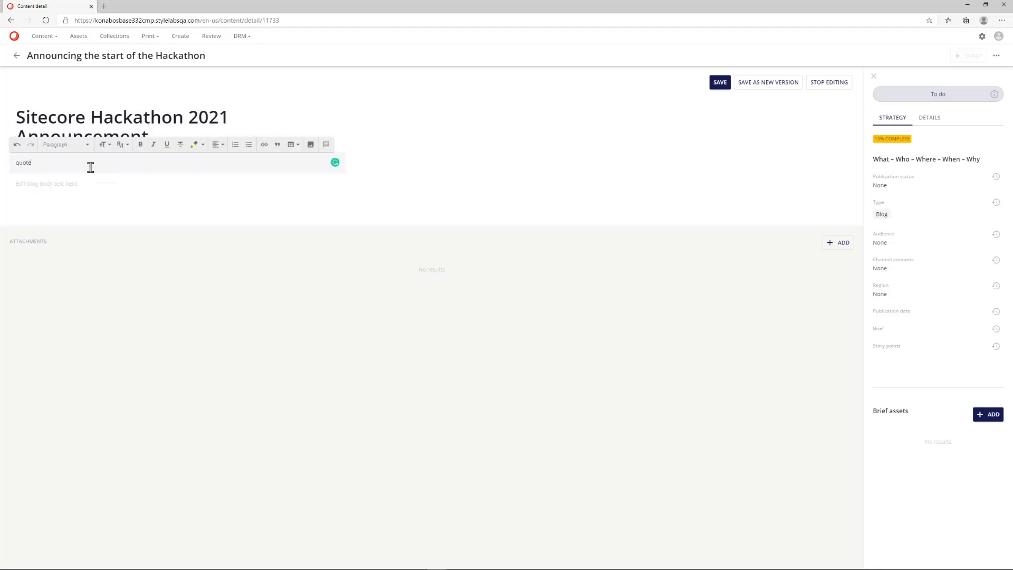
{"action": "left_click", "coordinate": [55, 192]}
{"action": "type", "text": "body"}
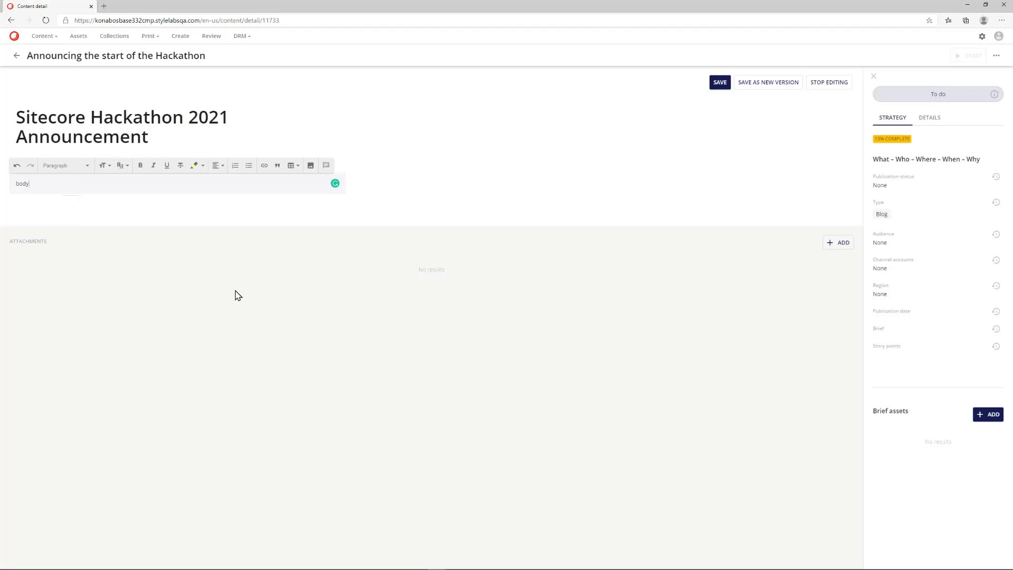
{"action": "left_click", "coordinate": [719, 82]}
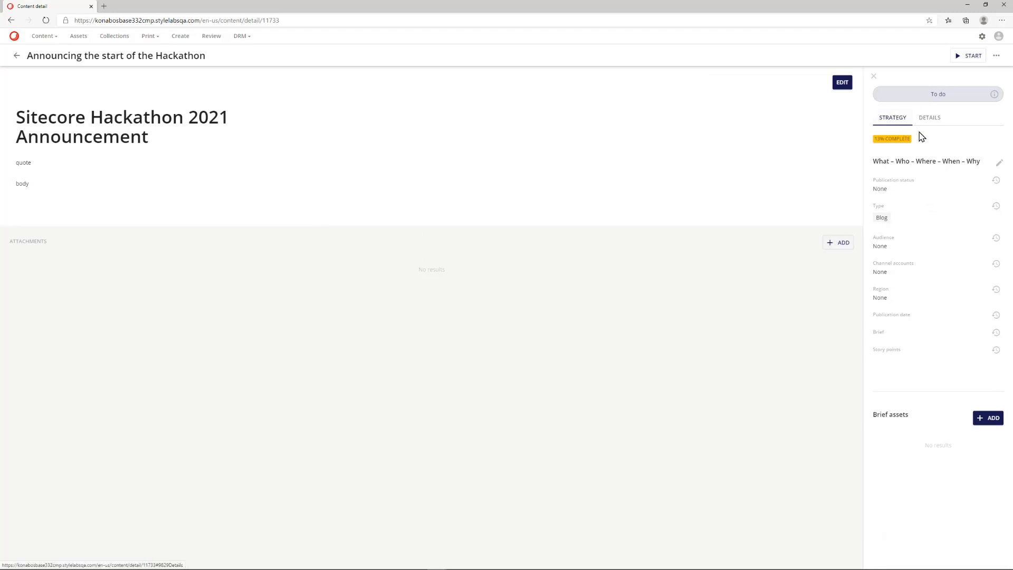
Open the blog's strategy fields for editing and examine the choices for publication status, audience, channel accounts and region without selecting any.
{"action": "left_click", "coordinate": [999, 163]}
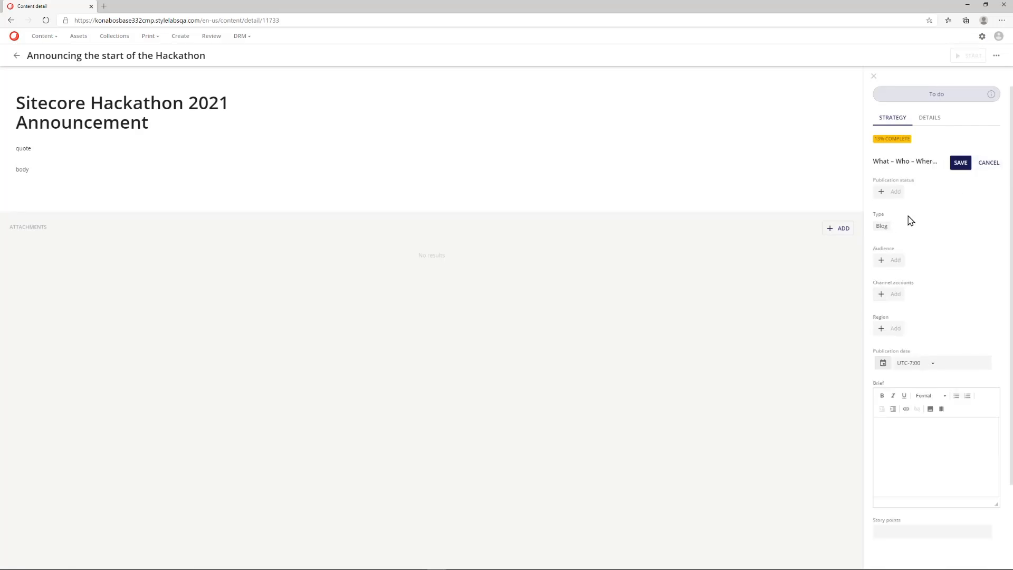
{"action": "left_click", "coordinate": [892, 193]}
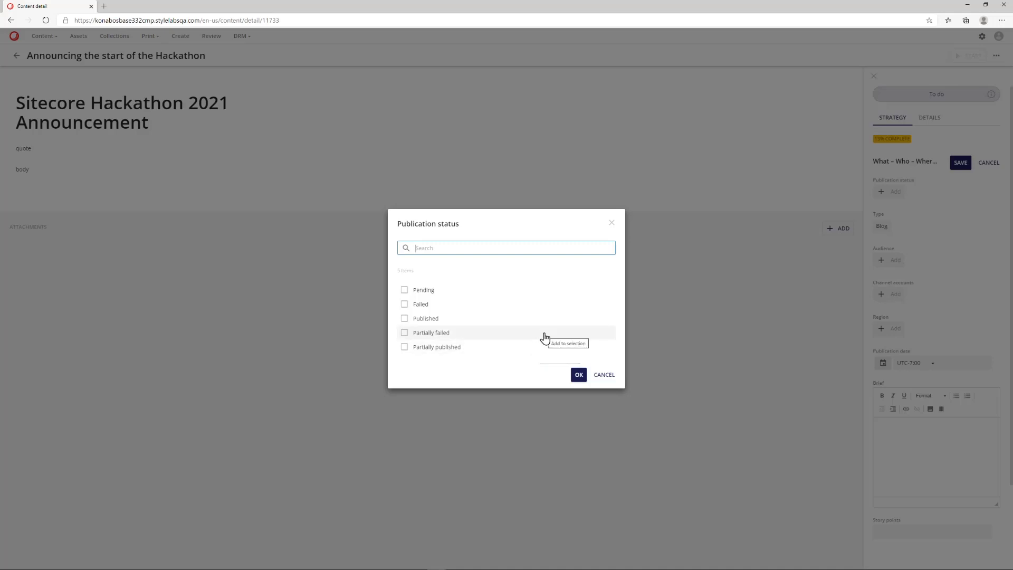
{"action": "left_click", "coordinate": [603, 375]}
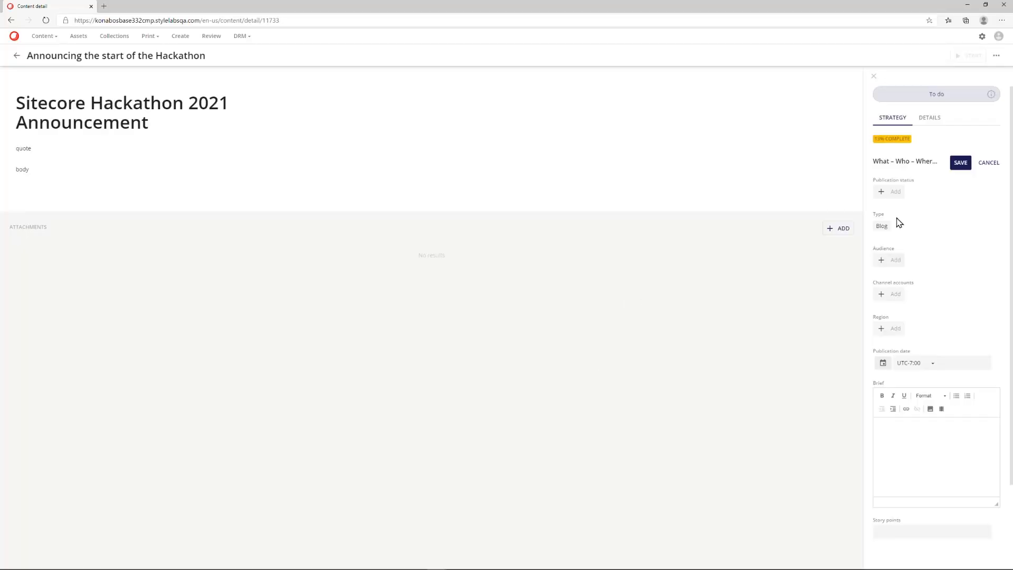
{"action": "scroll", "coordinate": [900, 227], "scroll_direction": "down", "scroll_amount": 2}
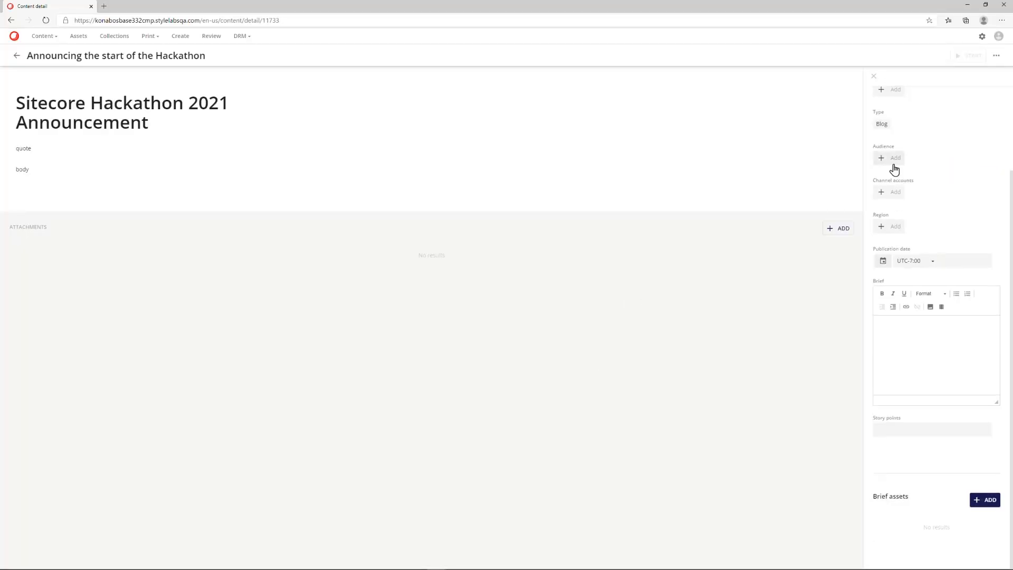
{"action": "left_click", "coordinate": [893, 158]}
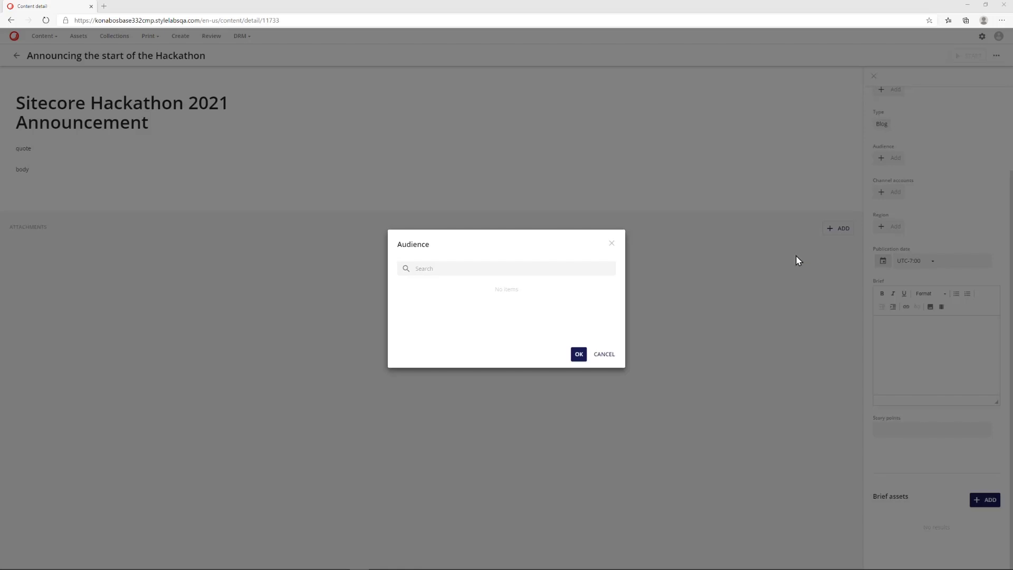
{"action": "left_click", "coordinate": [611, 357]}
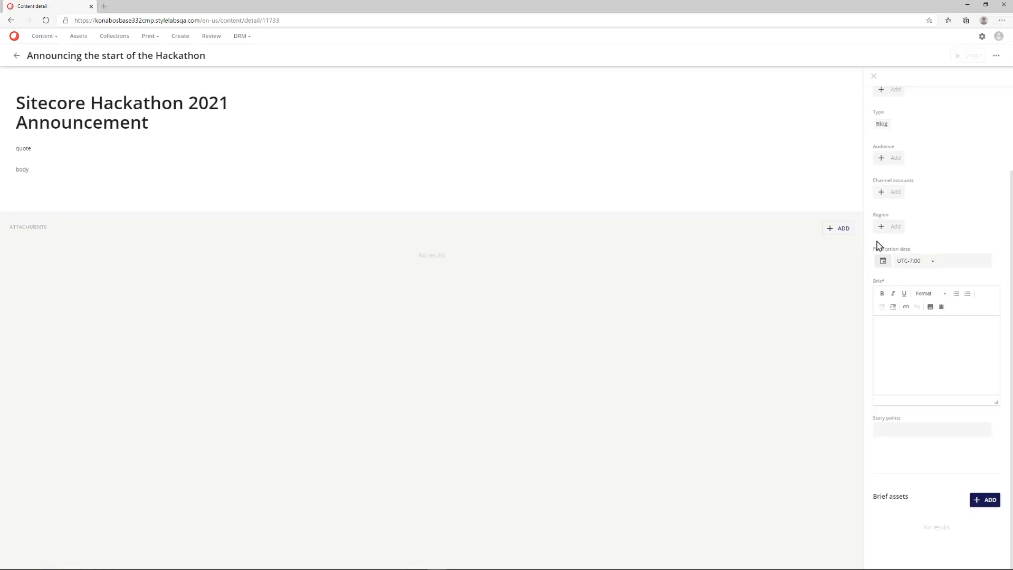
{"action": "left_click", "coordinate": [894, 193]}
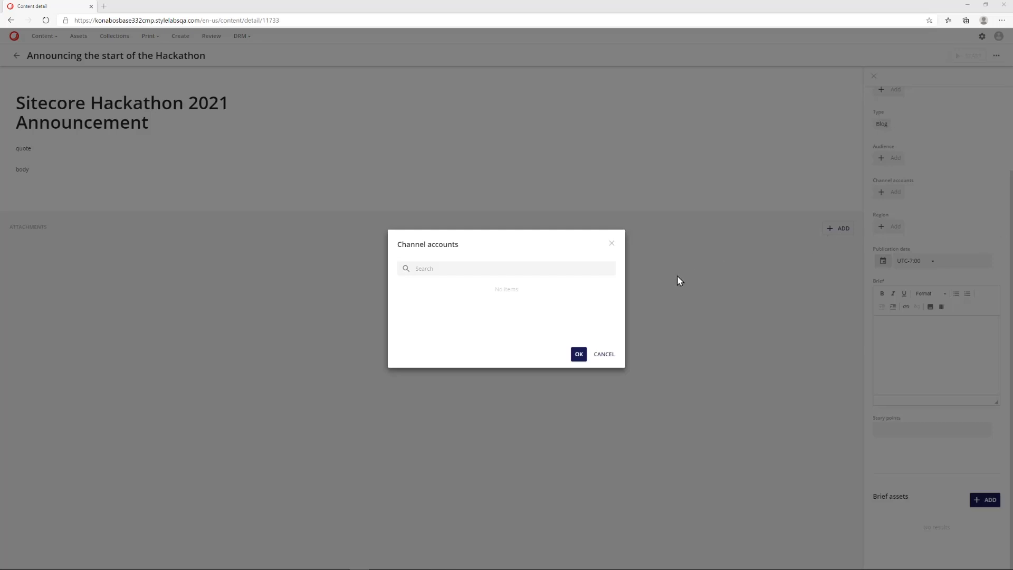
{"action": "left_click", "coordinate": [610, 357]}
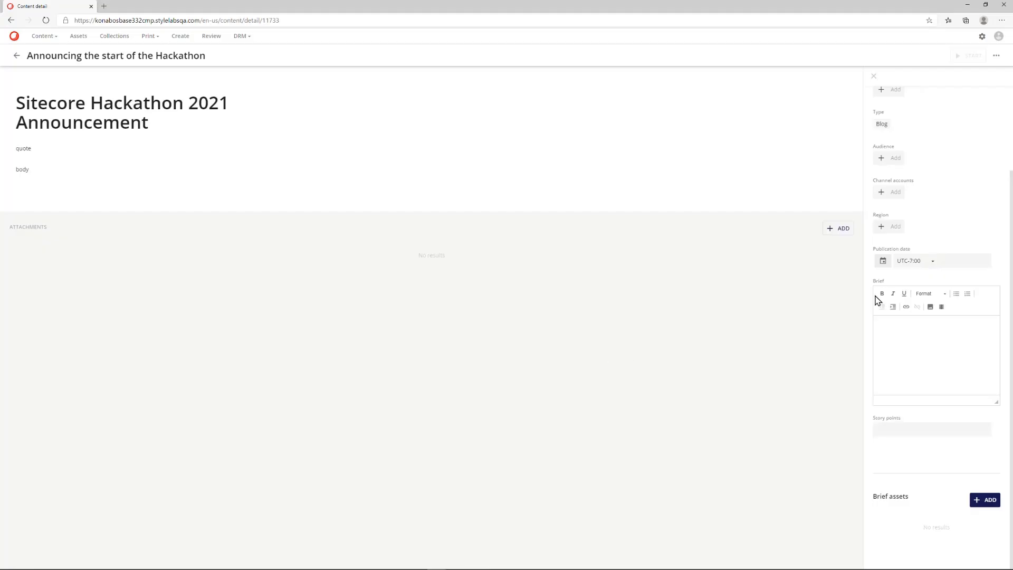
{"action": "left_click", "coordinate": [897, 228]}
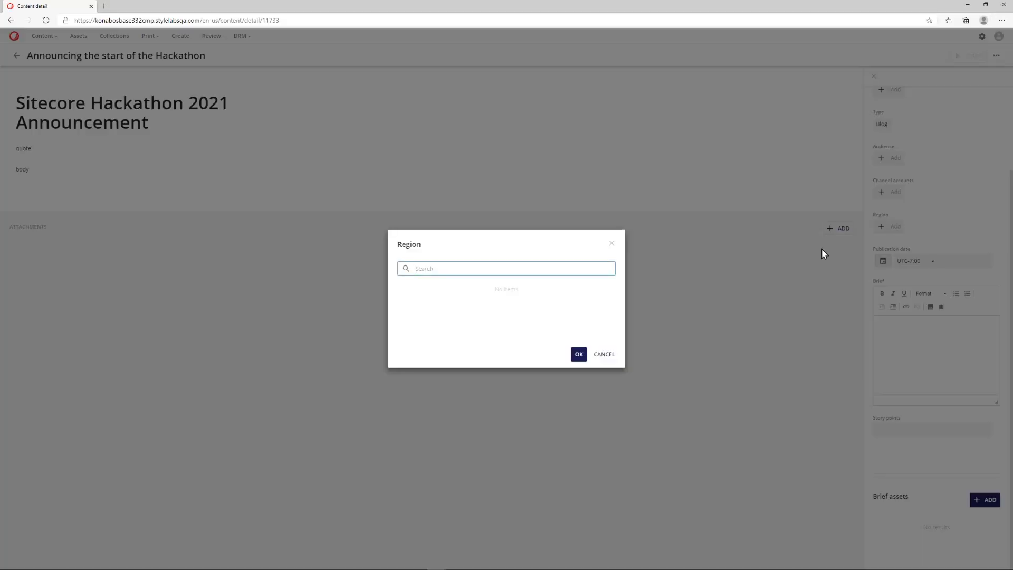
{"action": "left_click", "coordinate": [608, 357]}
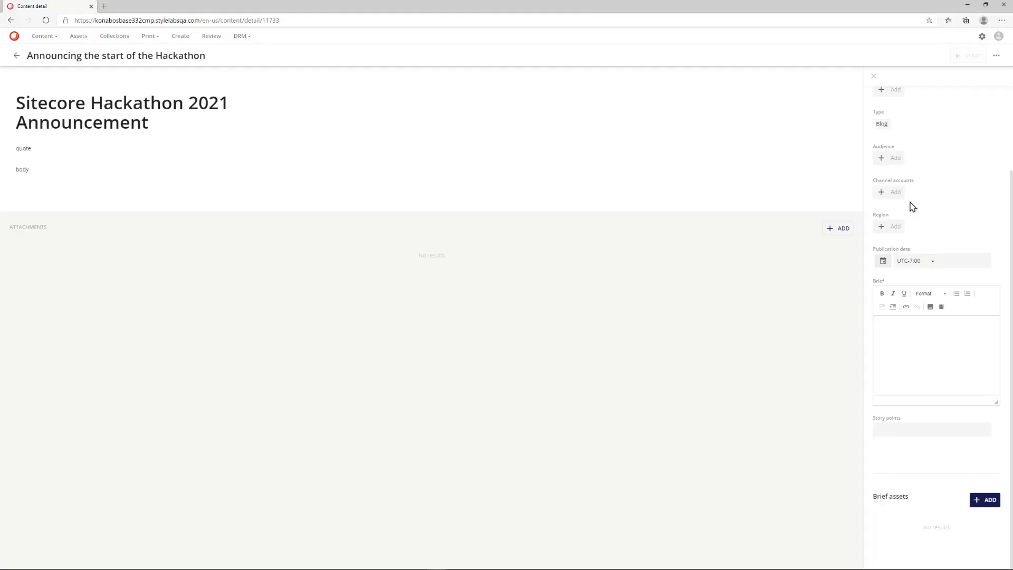
Set the blog's publication date to August 3, 2020 8:57 AM and save the strategy fields.
{"action": "left_click", "coordinate": [953, 261]}
{"action": "left_click", "coordinate": [883, 262]}
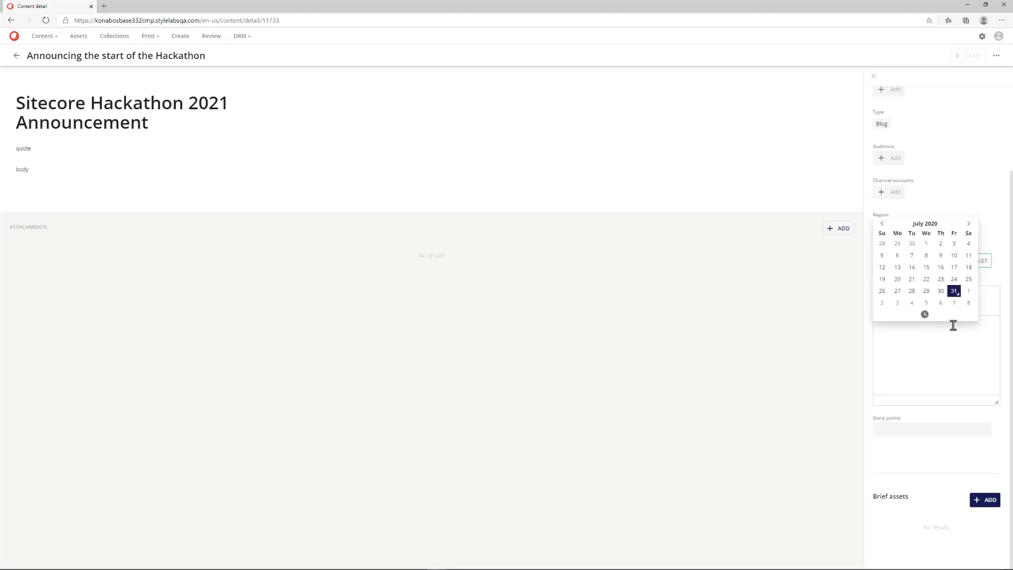
{"action": "left_click", "coordinate": [912, 306]}
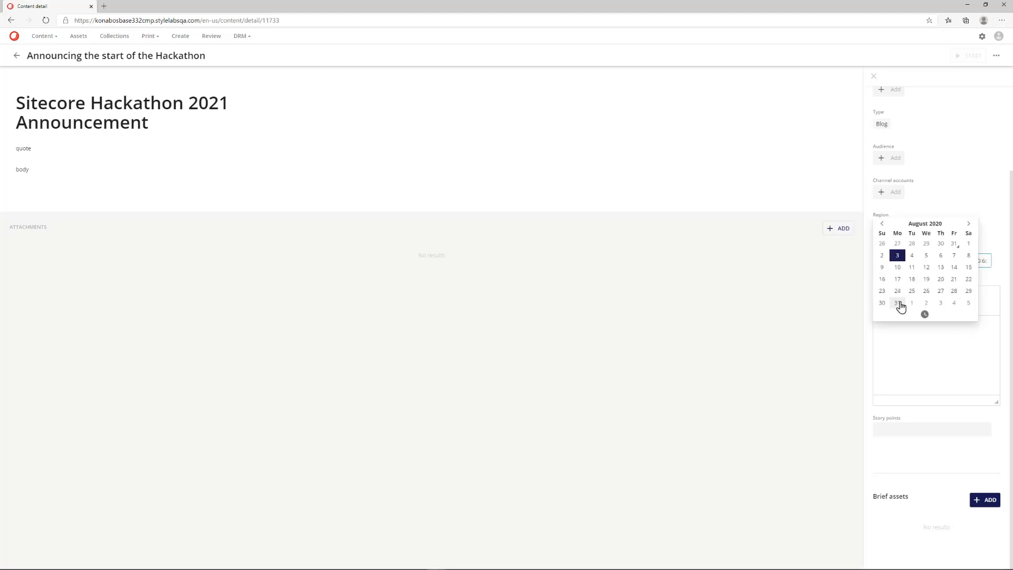
{"action": "left_click", "coordinate": [925, 315]}
{"action": "left_click", "coordinate": [890, 252]}
{"action": "left_click", "coordinate": [891, 252]}
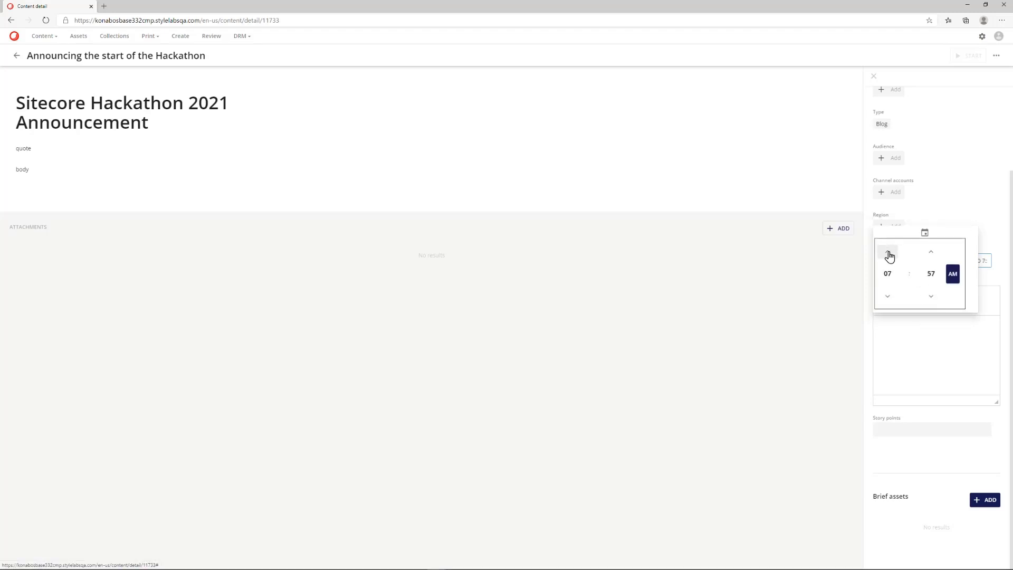
{"action": "left_click", "coordinate": [988, 230]}
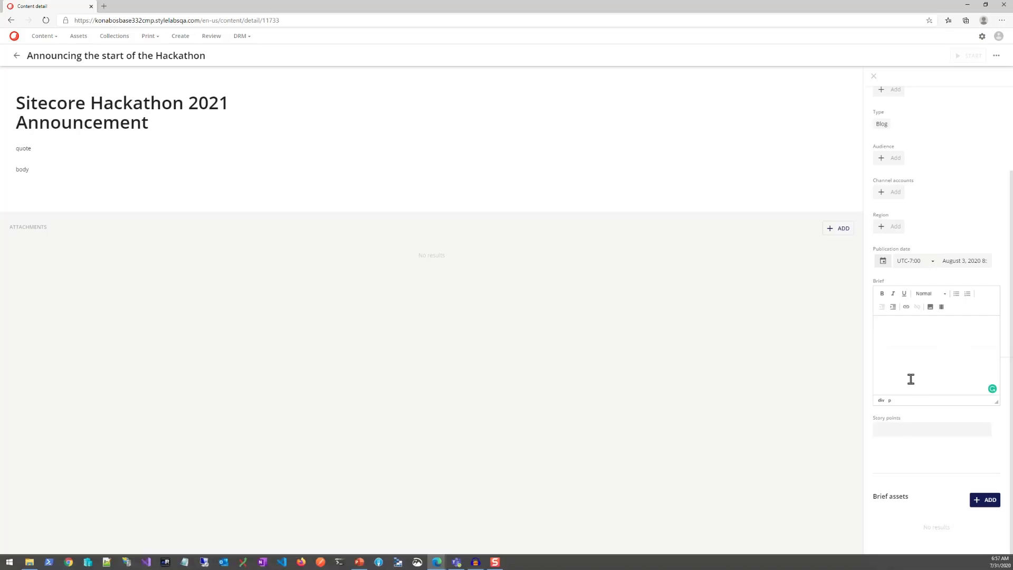
{"action": "scroll", "coordinate": [923, 232], "scroll_direction": "up", "scroll_amount": 2}
{"action": "scroll", "coordinate": [923, 215], "scroll_direction": "up", "scroll_amount": 1}
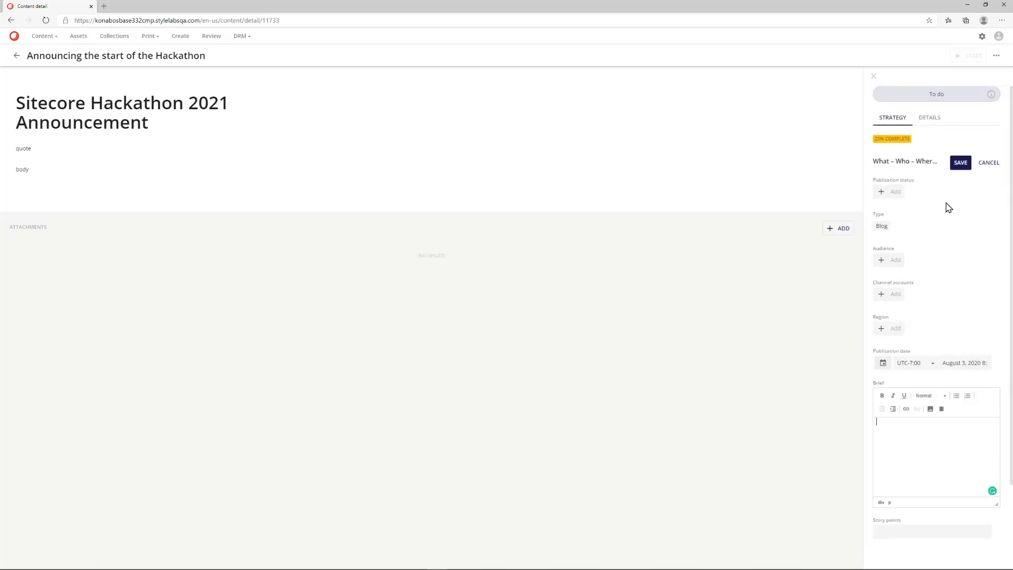
{"action": "left_click", "coordinate": [959, 163]}
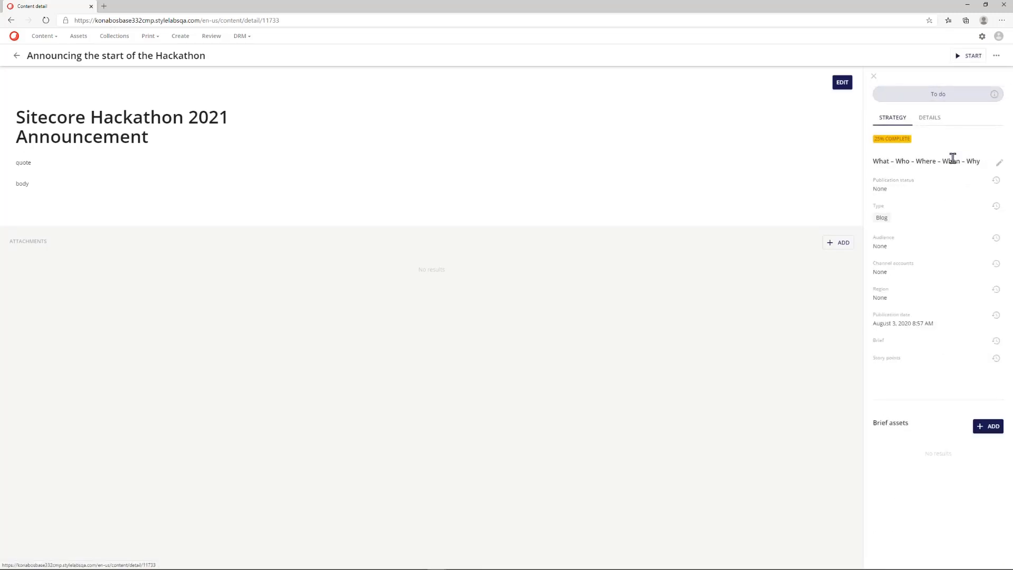
Review the blog's general details in edit mode, including campaign, localization, dynamic publish date and days from campaign start, and save them without changes.
{"action": "left_click", "coordinate": [928, 119]}
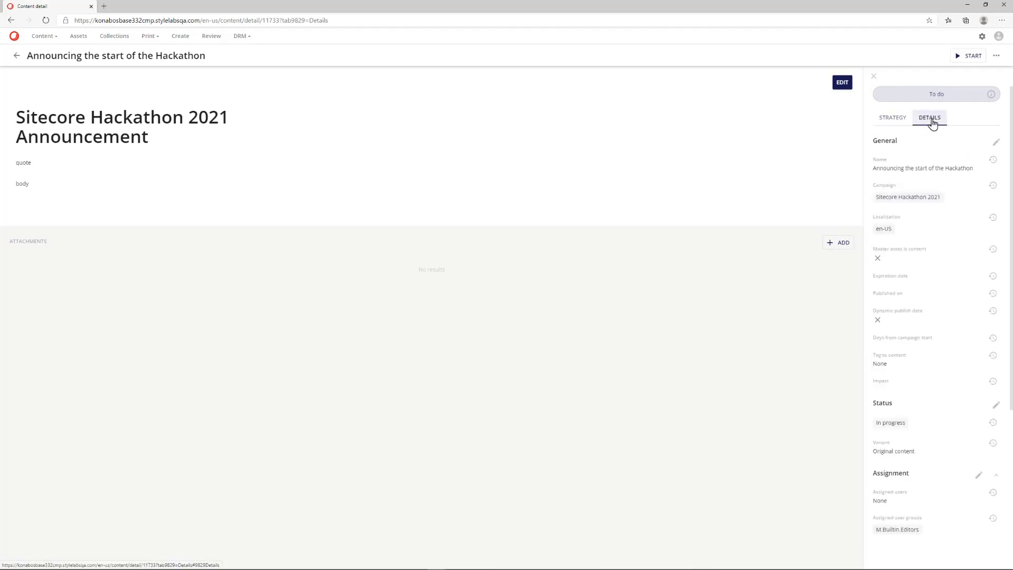
{"action": "left_click", "coordinate": [996, 142]}
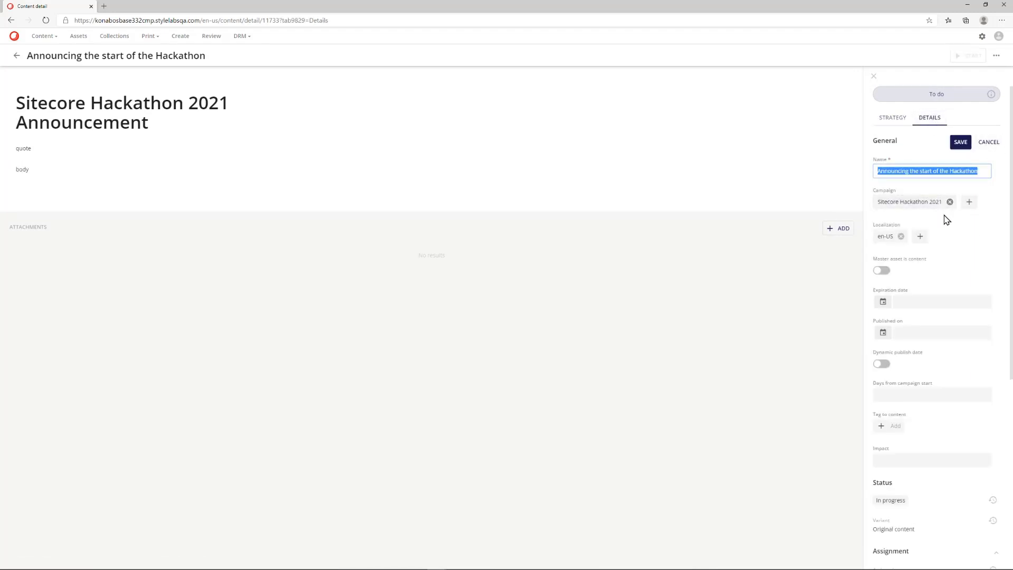
{"action": "scroll", "coordinate": [939, 253], "scroll_direction": "down", "scroll_amount": 2}
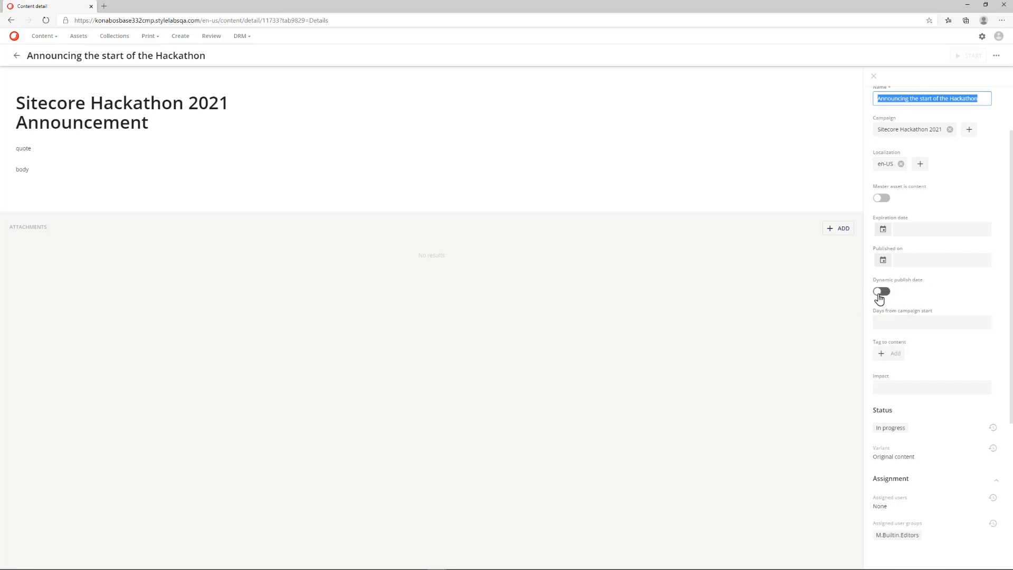
{"action": "left_click", "coordinate": [888, 323]}
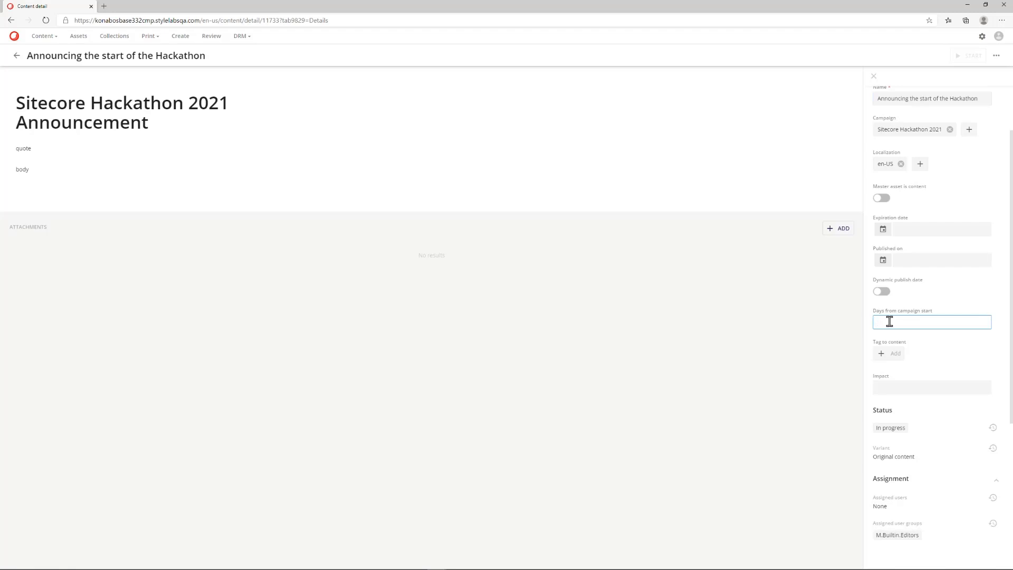
{"action": "scroll", "coordinate": [919, 289], "scroll_direction": "down", "scroll_amount": 2}
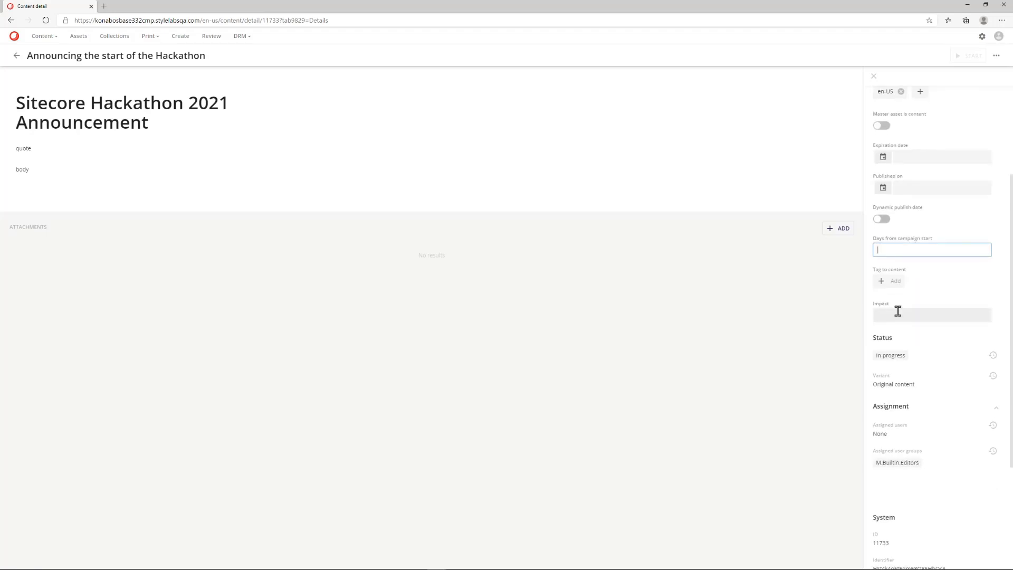
{"action": "scroll", "coordinate": [918, 282], "scroll_direction": "up", "scroll_amount": 3}
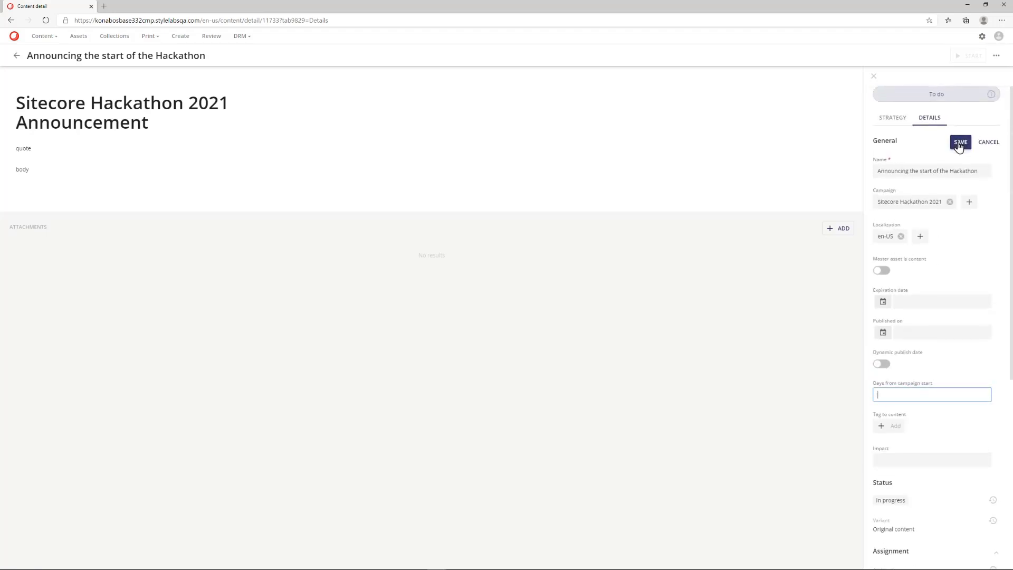
{"action": "left_click", "coordinate": [960, 144]}
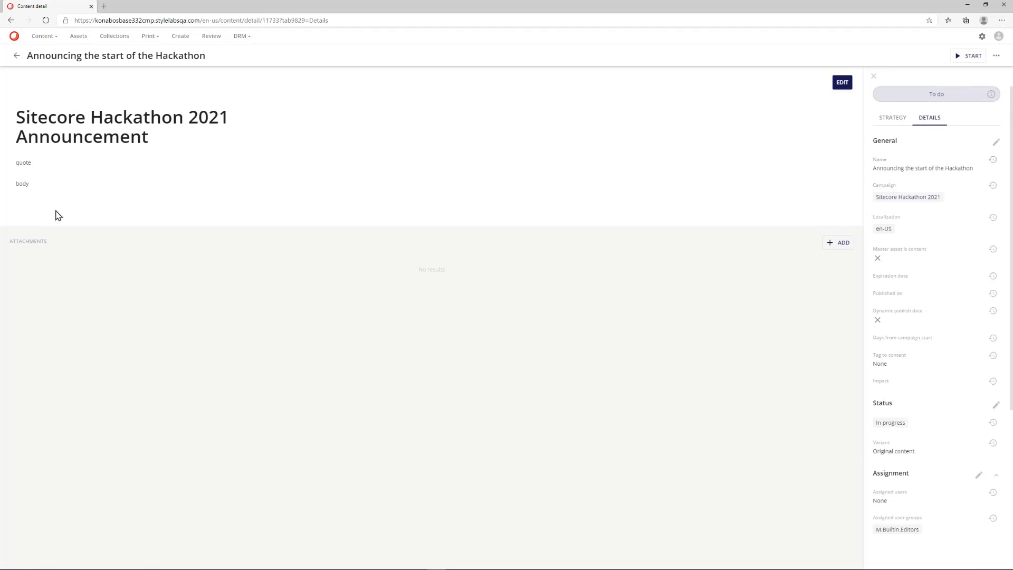
Return to the overview of all campaigns.
{"action": "mouse_move", "coordinate": [38, 36]}
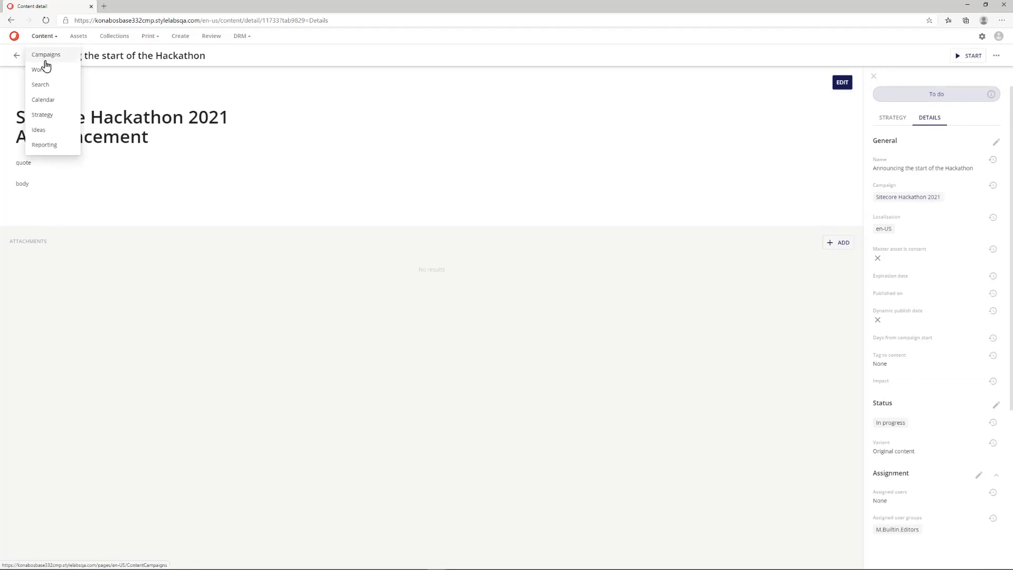
{"action": "left_click", "coordinate": [46, 61]}
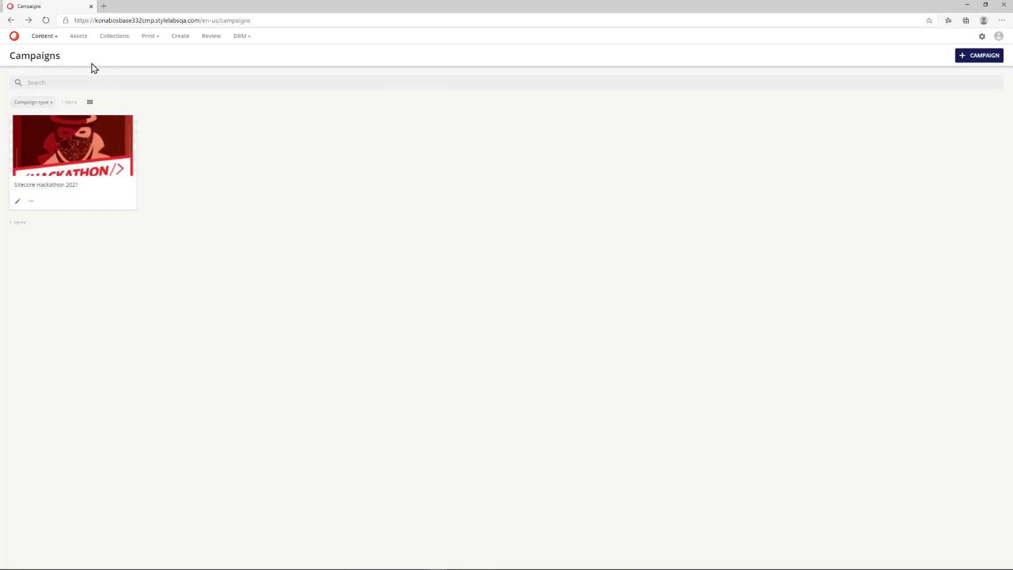
In the page administration, move the Search page out of Content to the Home level.
{"action": "left_click", "coordinate": [57, 39]}
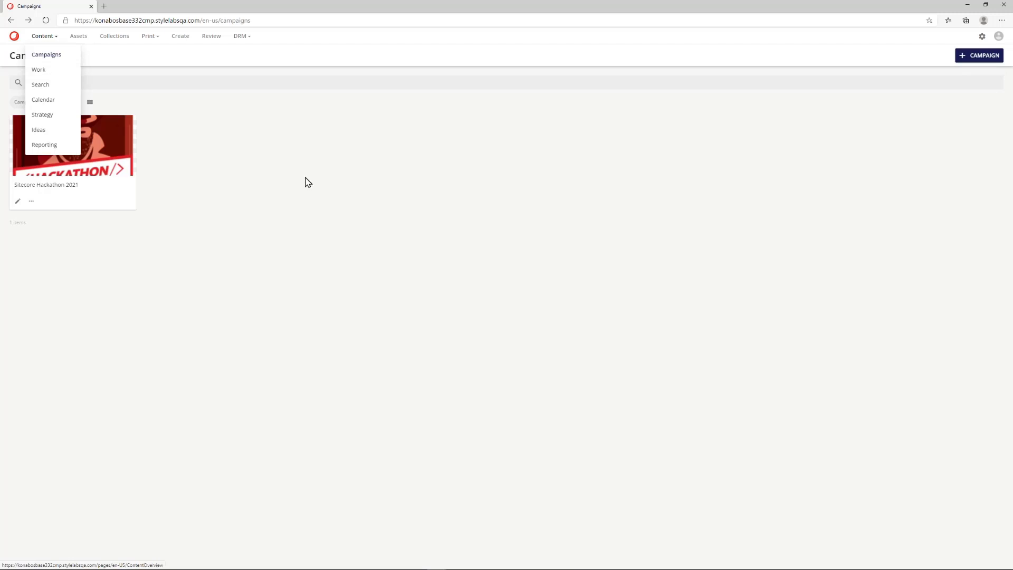
{"action": "left_click", "coordinate": [982, 37]}
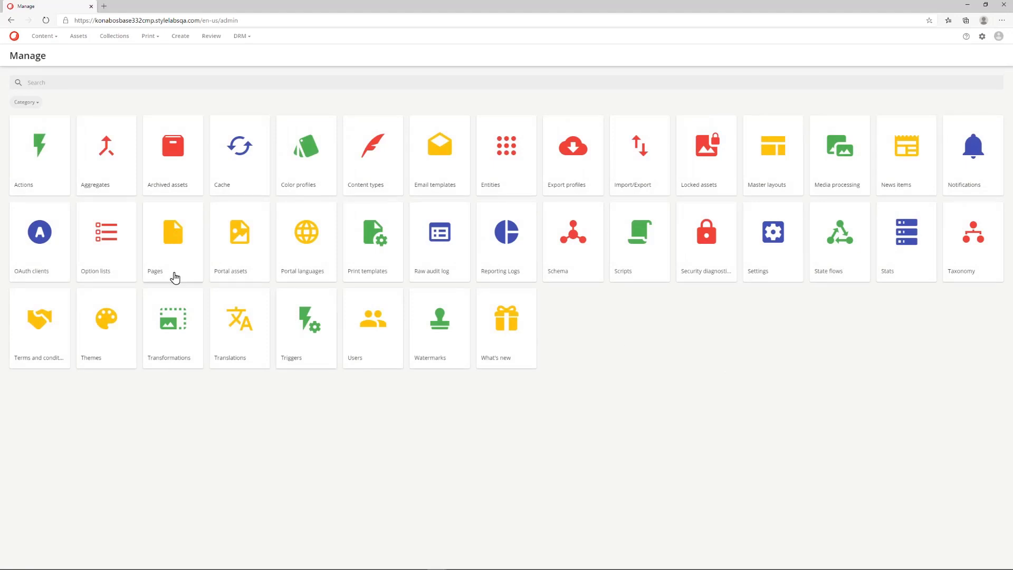
{"action": "left_click", "coordinate": [177, 271]}
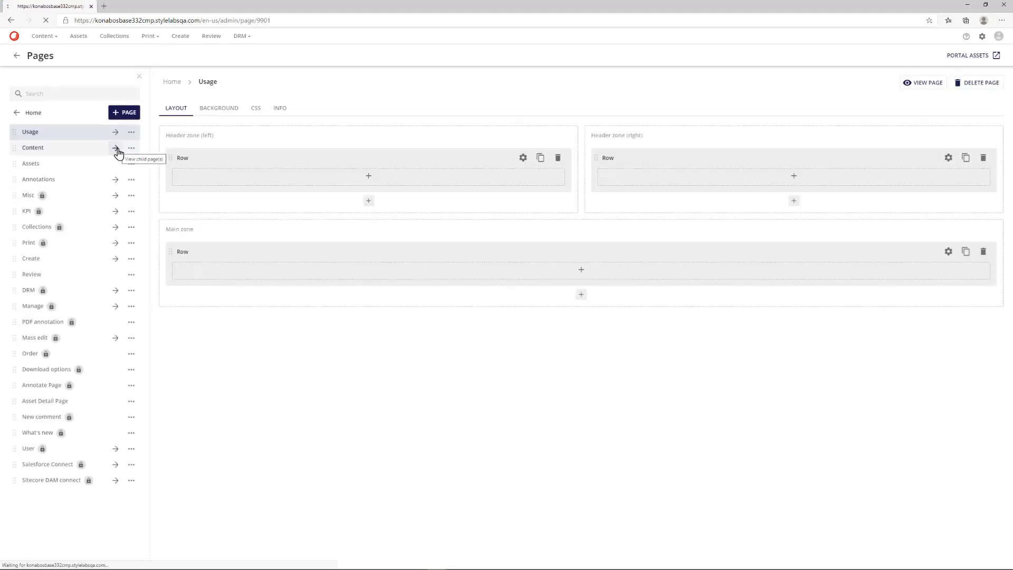
{"action": "left_click", "coordinate": [116, 149]}
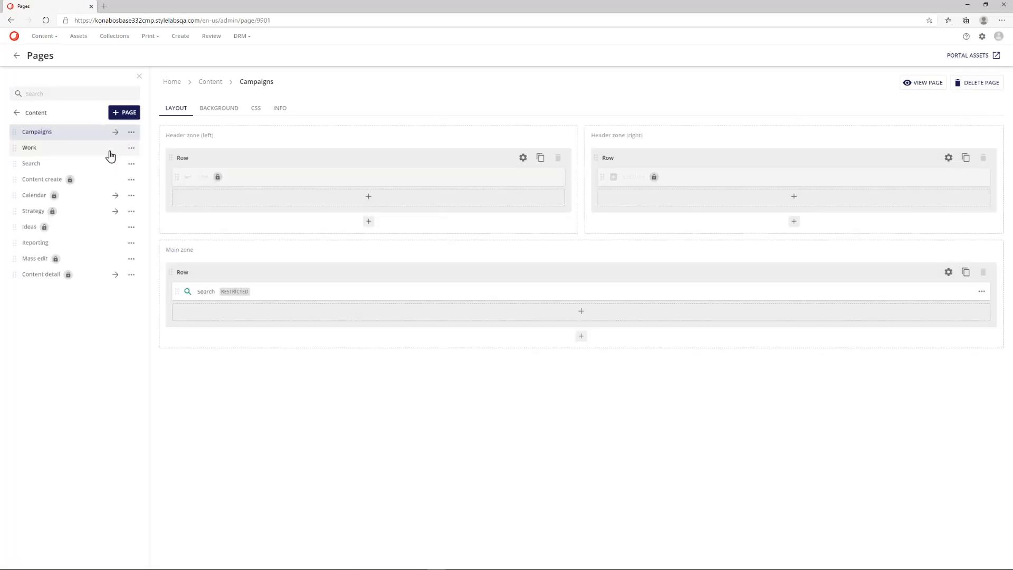
{"action": "left_click", "coordinate": [131, 165]}
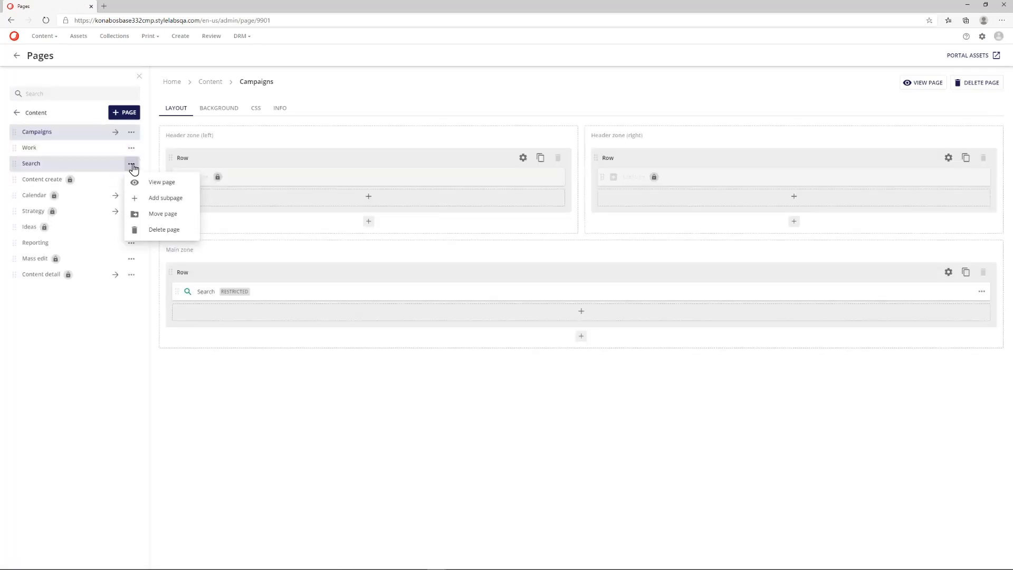
{"action": "left_click", "coordinate": [146, 213]}
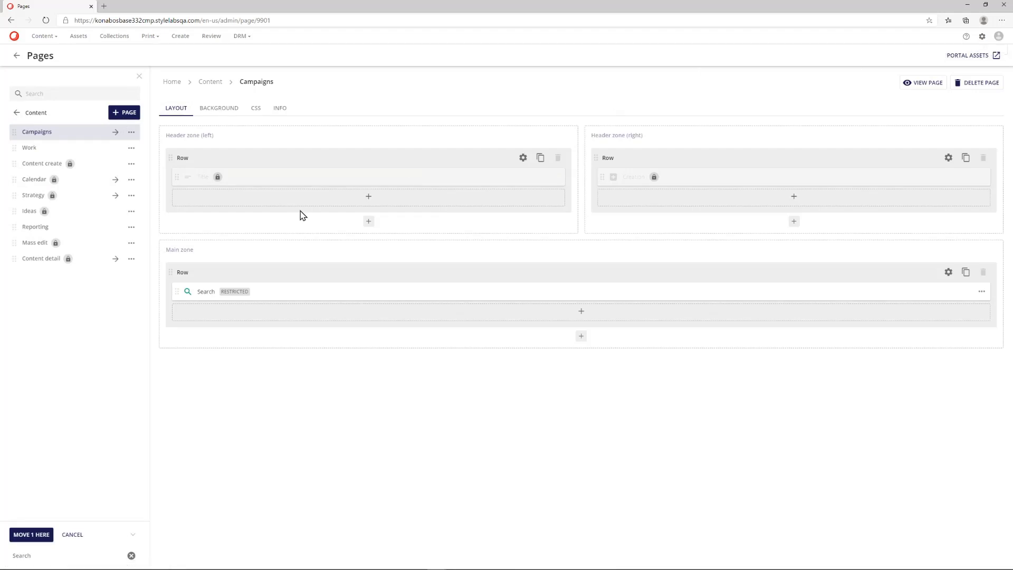
{"action": "left_click", "coordinate": [16, 113]}
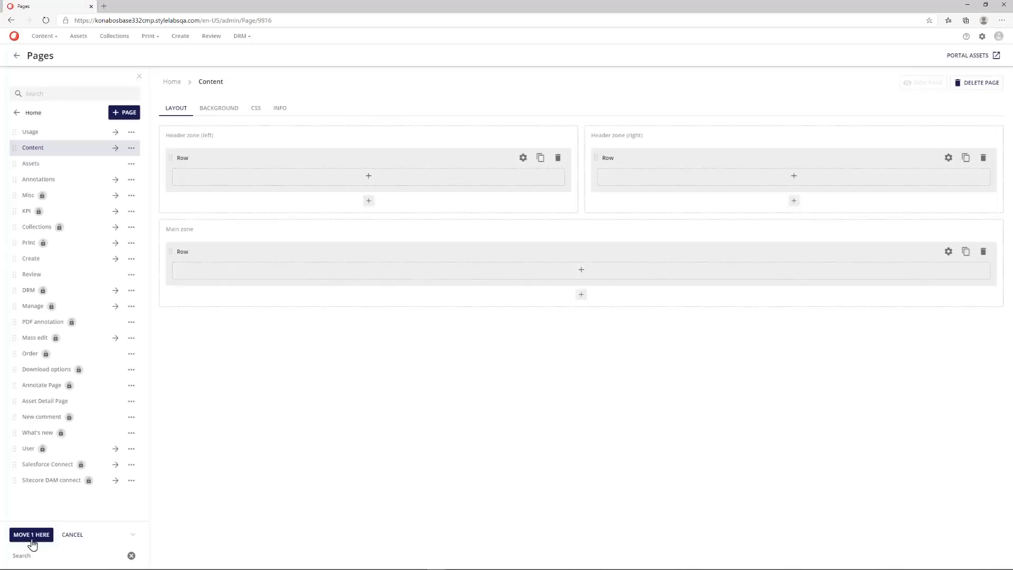
{"action": "left_click", "coordinate": [32, 539]}
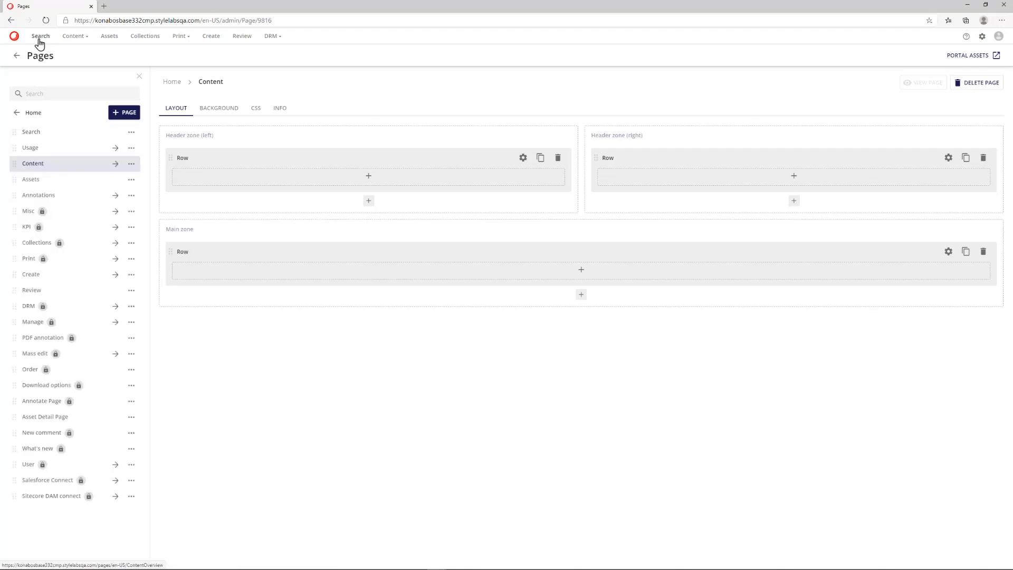
Move the Work page out of Content to the Home level.
{"action": "left_click", "coordinate": [115, 164]}
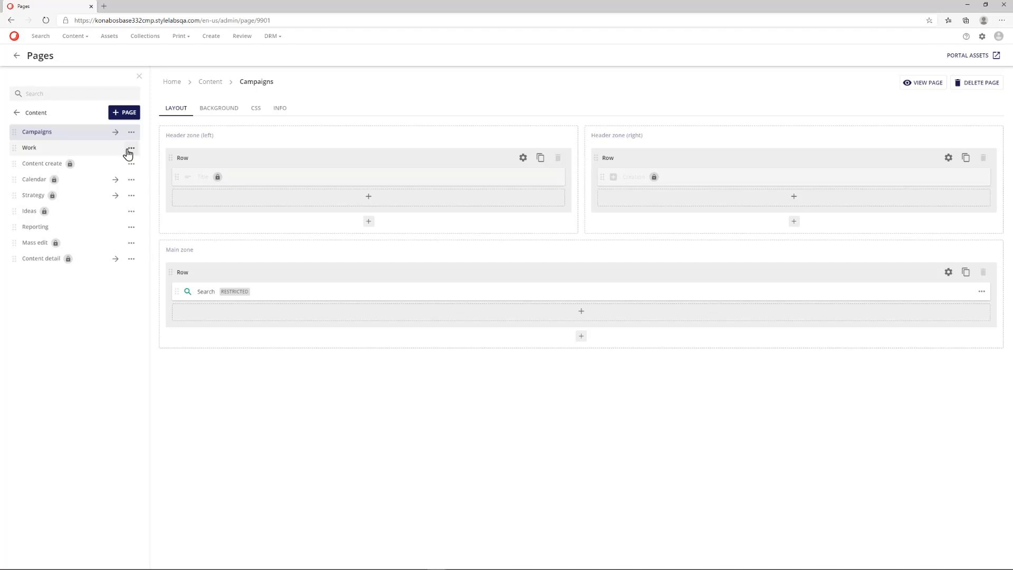
{"action": "left_click", "coordinate": [132, 149]}
{"action": "left_click", "coordinate": [153, 200]}
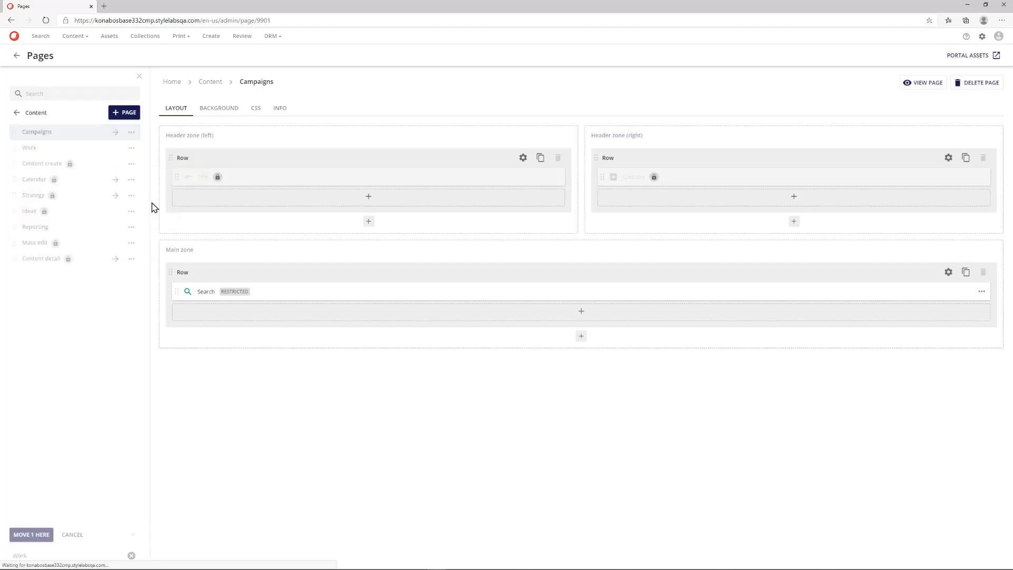
{"action": "left_click", "coordinate": [42, 535]}
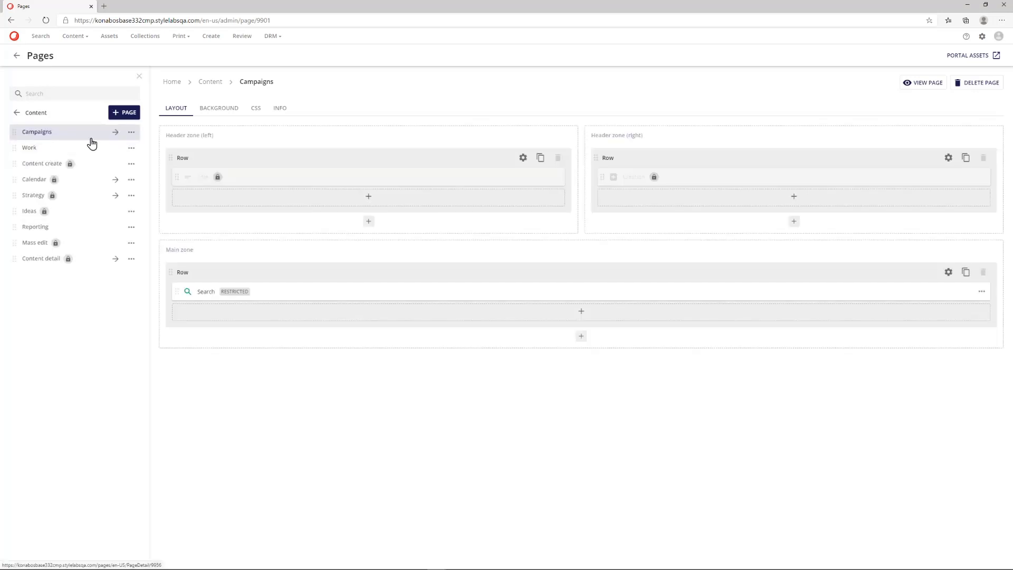
{"action": "left_click", "coordinate": [131, 148]}
{"action": "left_click", "coordinate": [148, 203]}
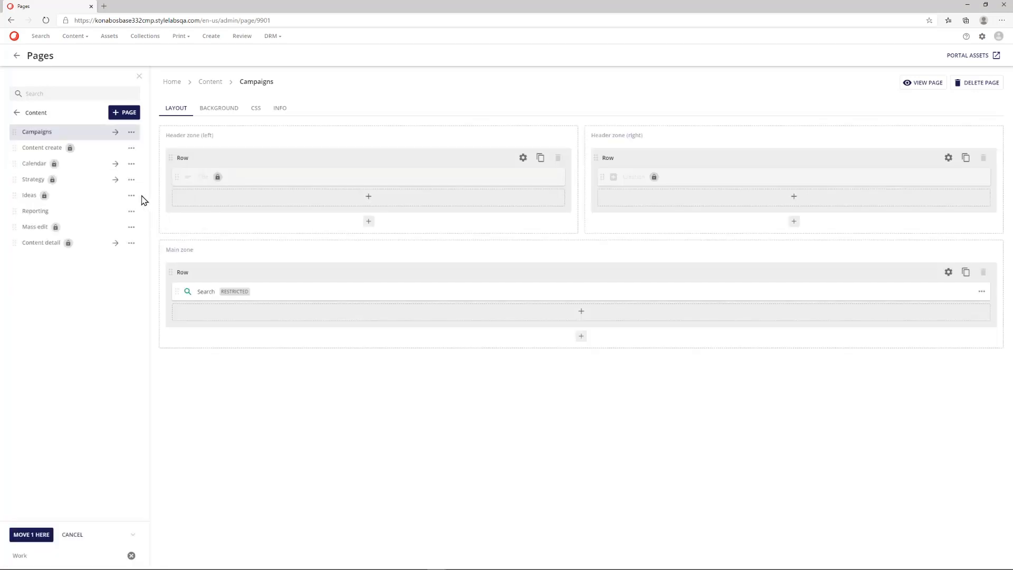
{"action": "left_click", "coordinate": [18, 113]}
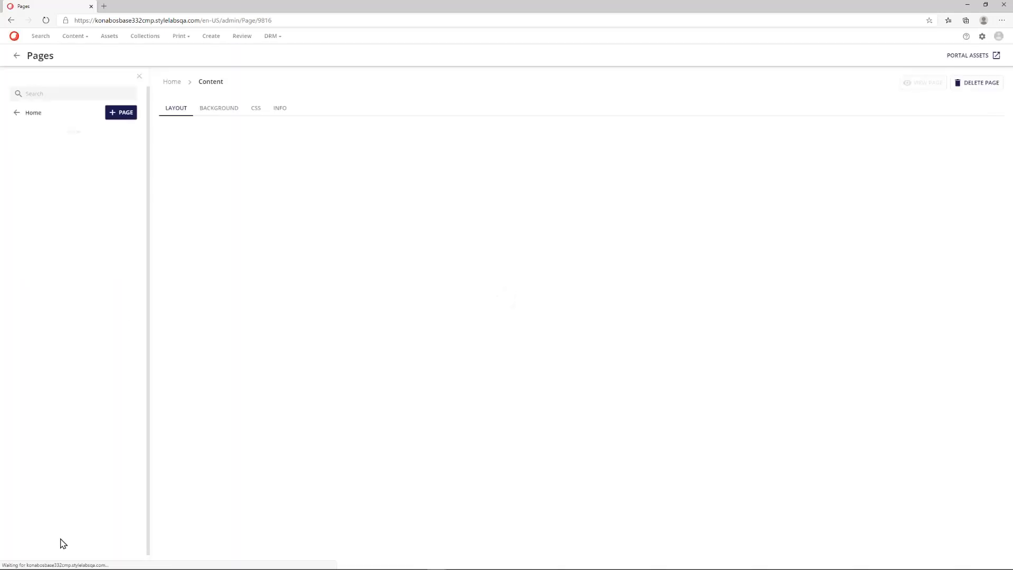
{"action": "left_click", "coordinate": [43, 547]}
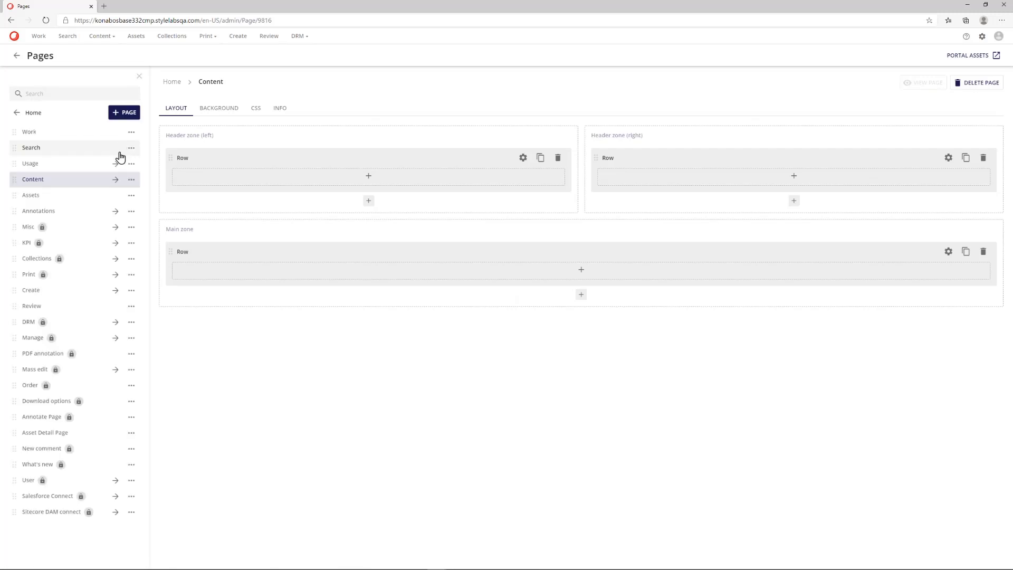
Move the Campaigns page out of Content to the Home level.
{"action": "left_click", "coordinate": [116, 181]}
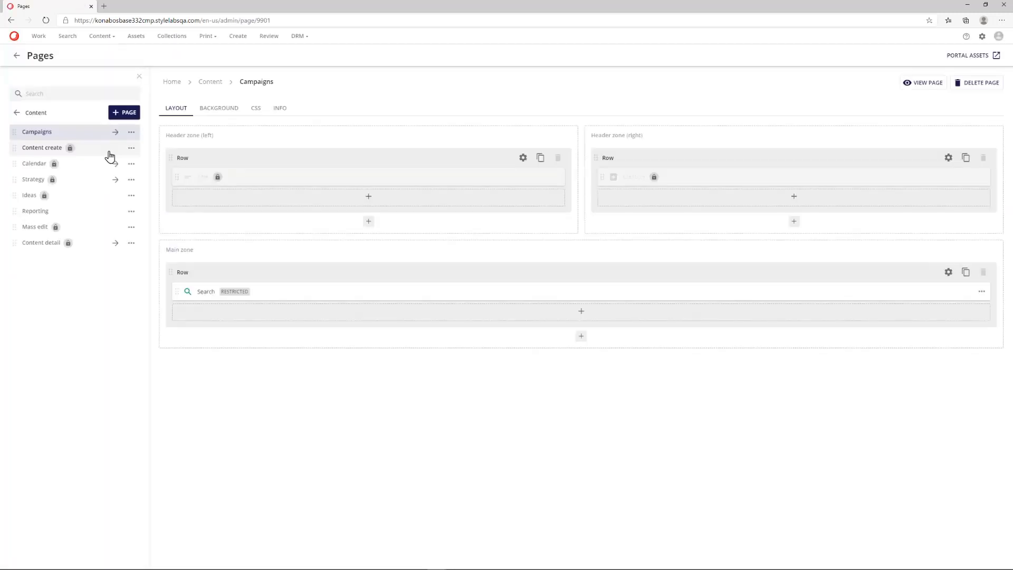
{"action": "left_click", "coordinate": [131, 132]}
{"action": "left_click", "coordinate": [161, 183]}
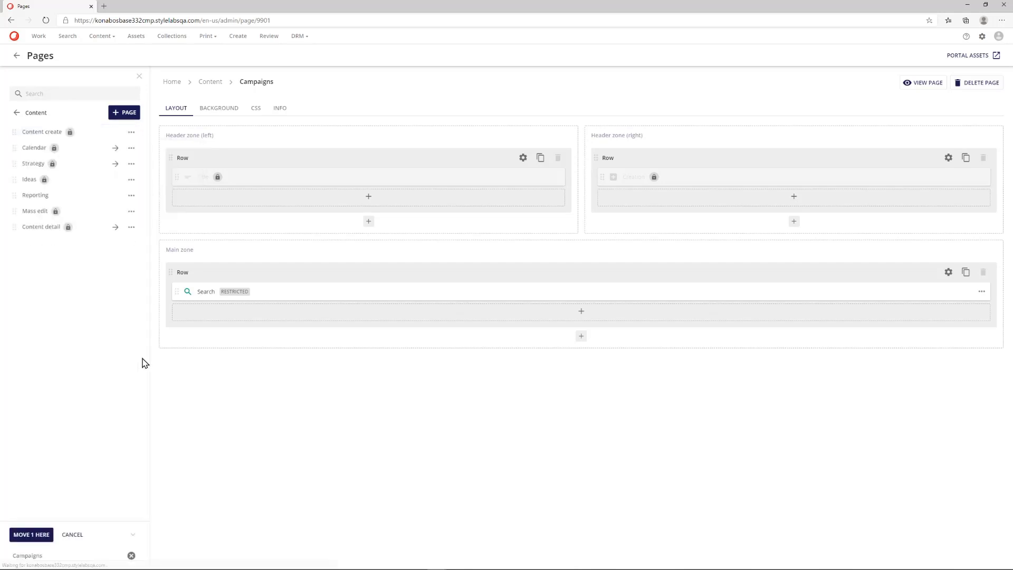
{"action": "left_click", "coordinate": [12, 112]}
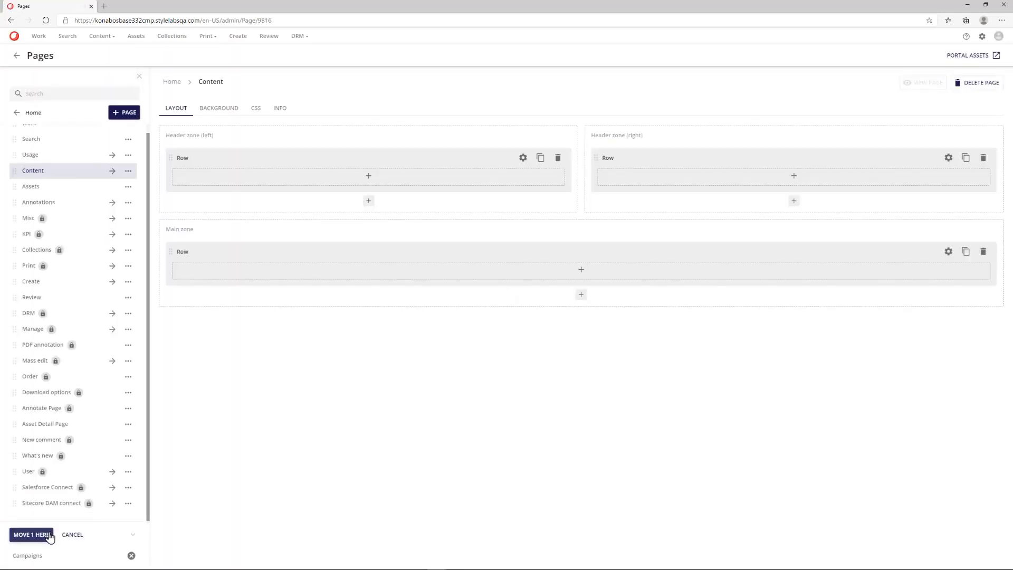
{"action": "left_click", "coordinate": [41, 538]}
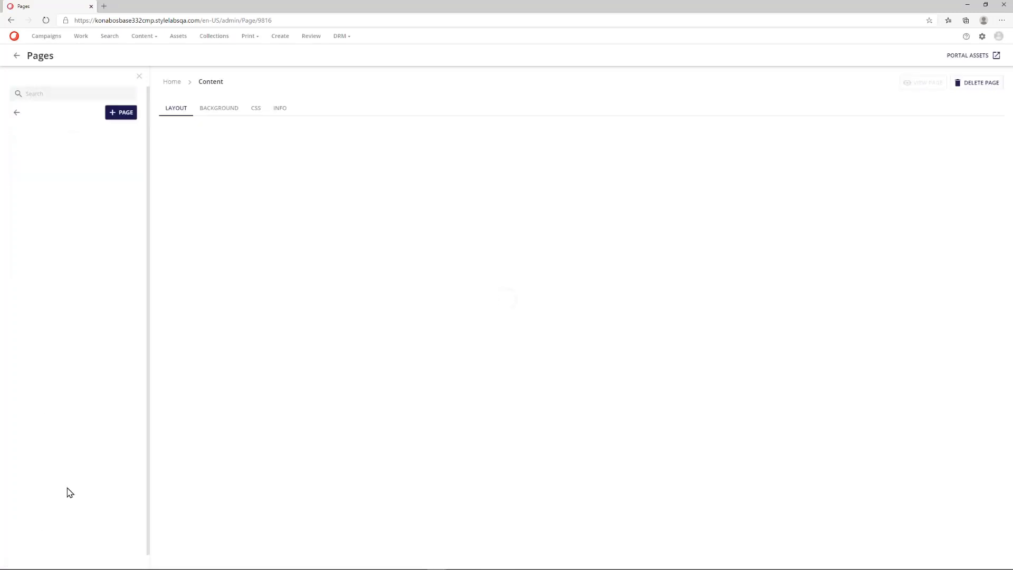
In the Sitecore Hackathon 2021 campaign, start a new content item named "Announce on Social" with en-US localization.
{"action": "left_click", "coordinate": [51, 39]}
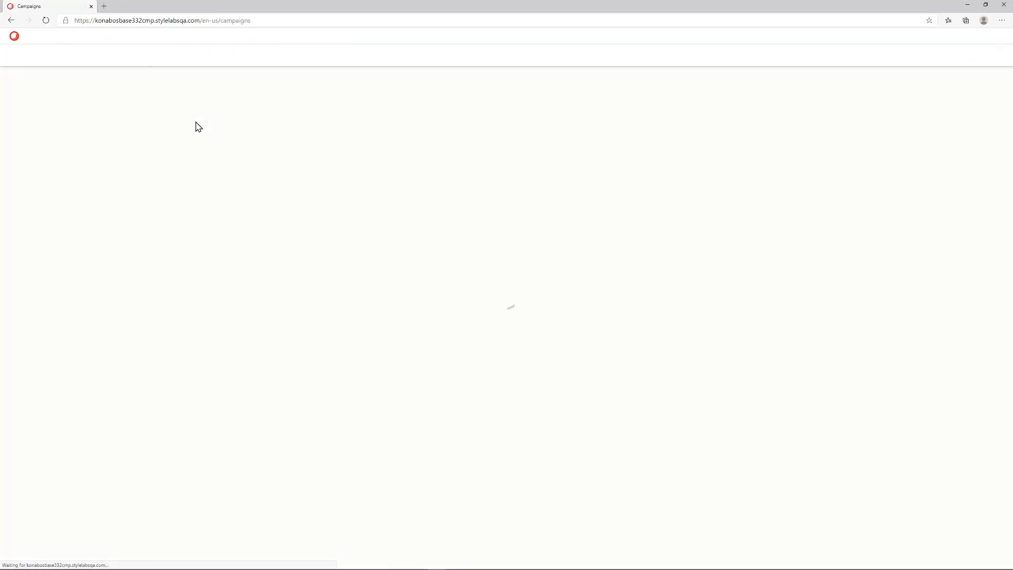
{"action": "left_click", "coordinate": [99, 170]}
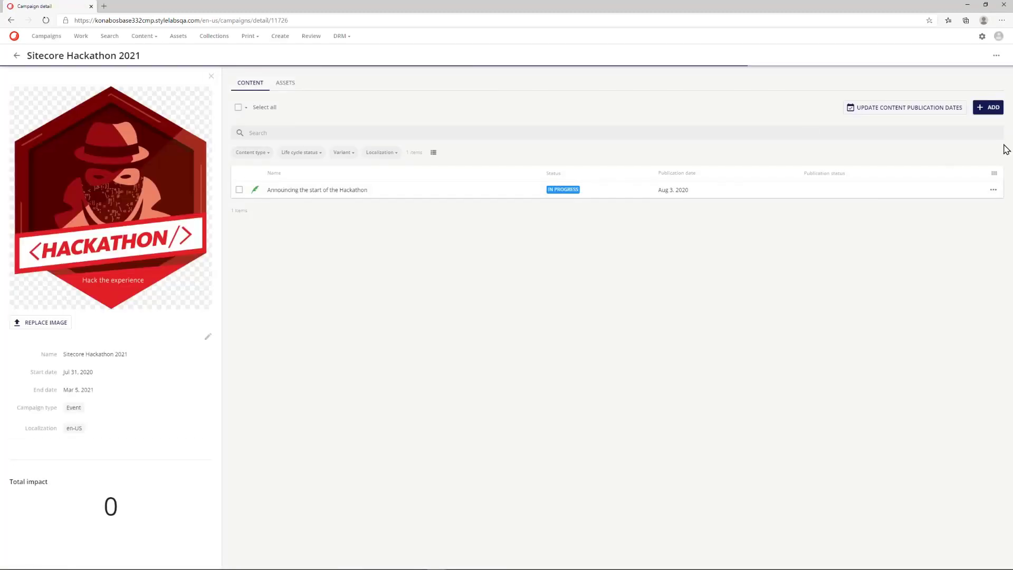
{"action": "left_click", "coordinate": [986, 114]}
{"action": "left_click", "coordinate": [935, 127]}
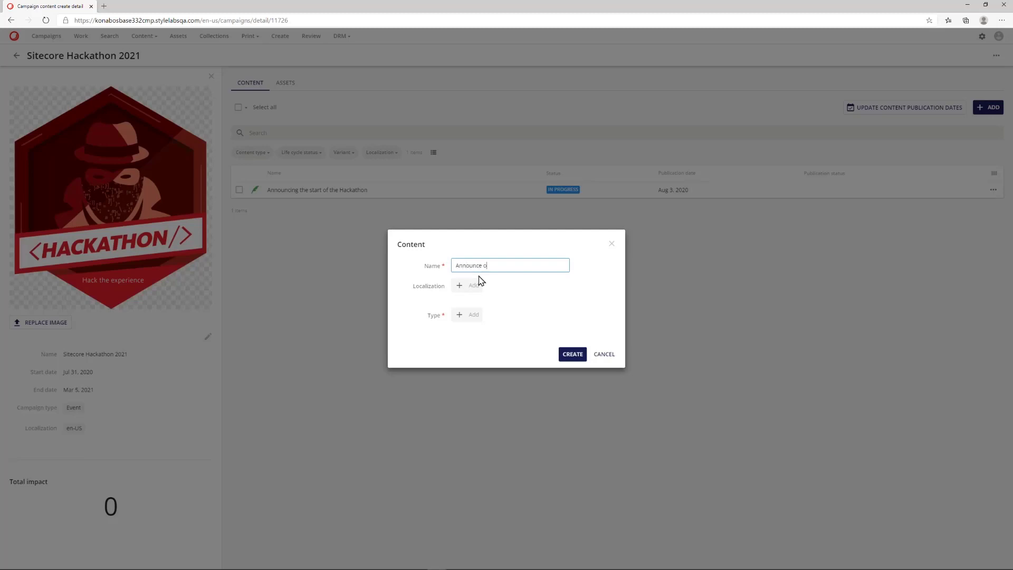
{"action": "type", "text": "Announce on Social"}
{"action": "left_click", "coordinate": [467, 286]}
{"action": "left_click", "coordinate": [405, 325]}
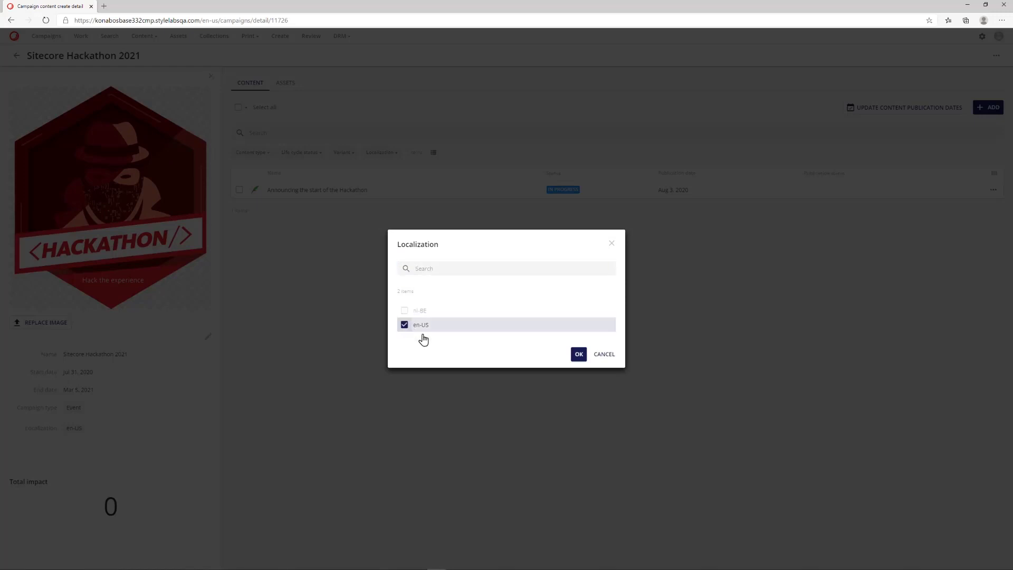
{"action": "left_click", "coordinate": [579, 354]}
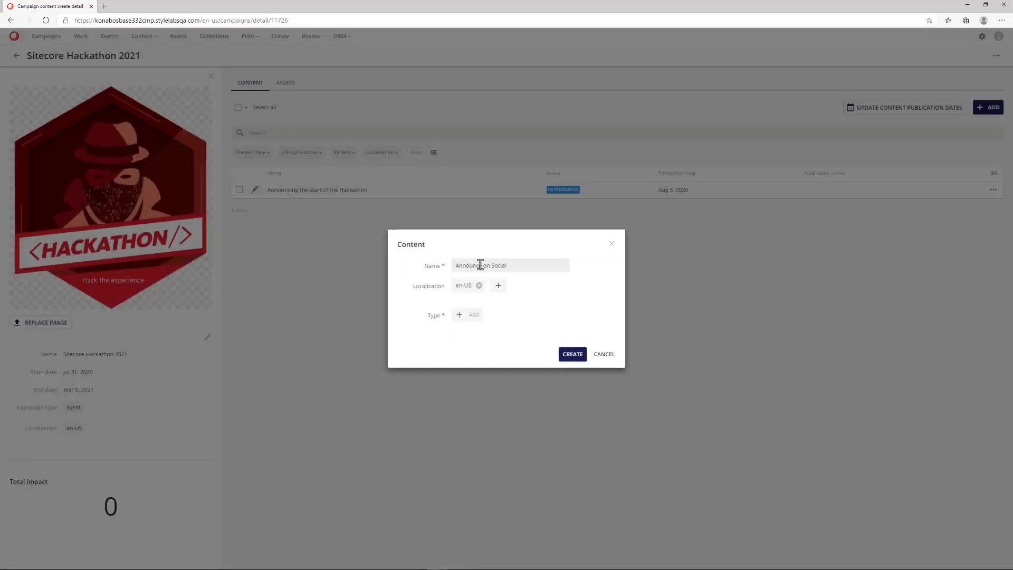
Extend the new content's name to "Announce start of the Hackathon on Social", set its type to Social media and create it.
{"action": "left_click", "coordinate": [478, 265]}
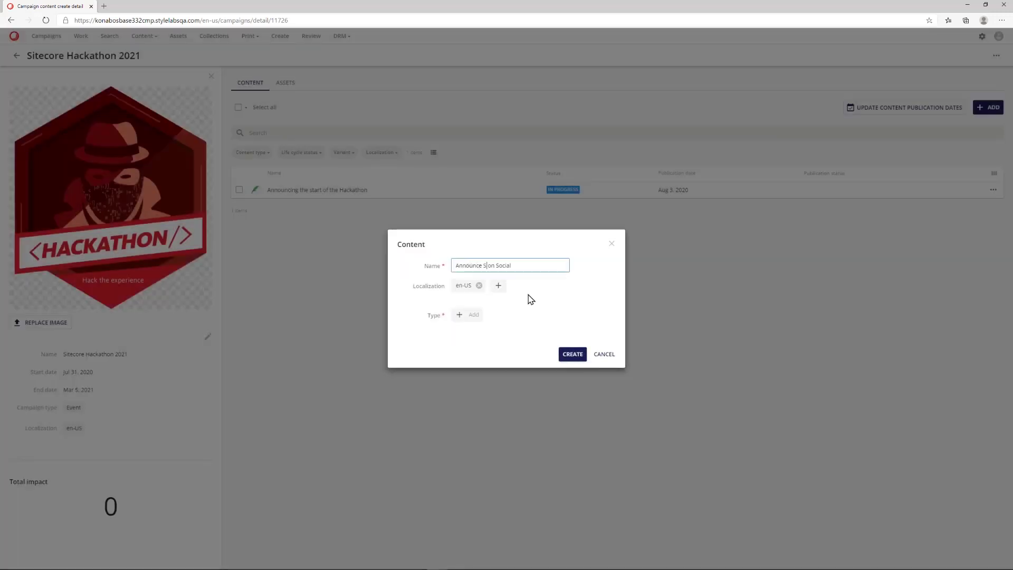
{"action": "type", "text": "start of the Hackat"}
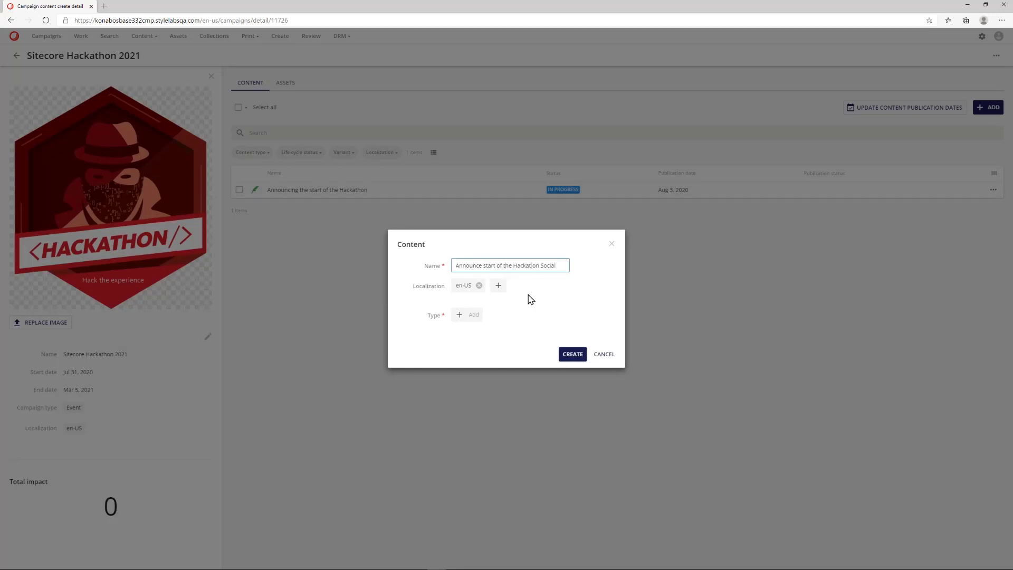
{"action": "type", "text": "hon"}
{"action": "left_click", "coordinate": [471, 315]}
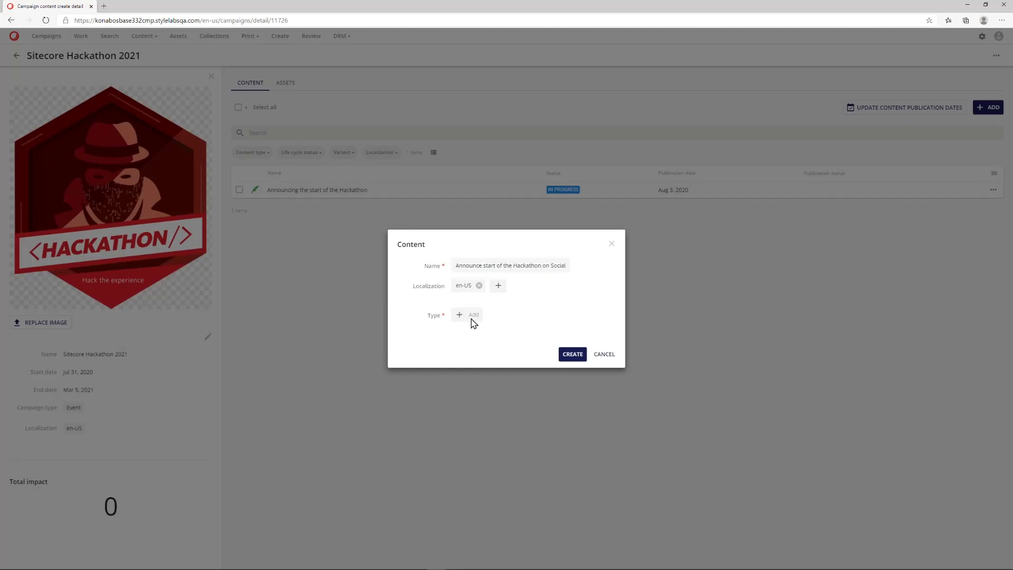
{"action": "left_click", "coordinate": [429, 347]}
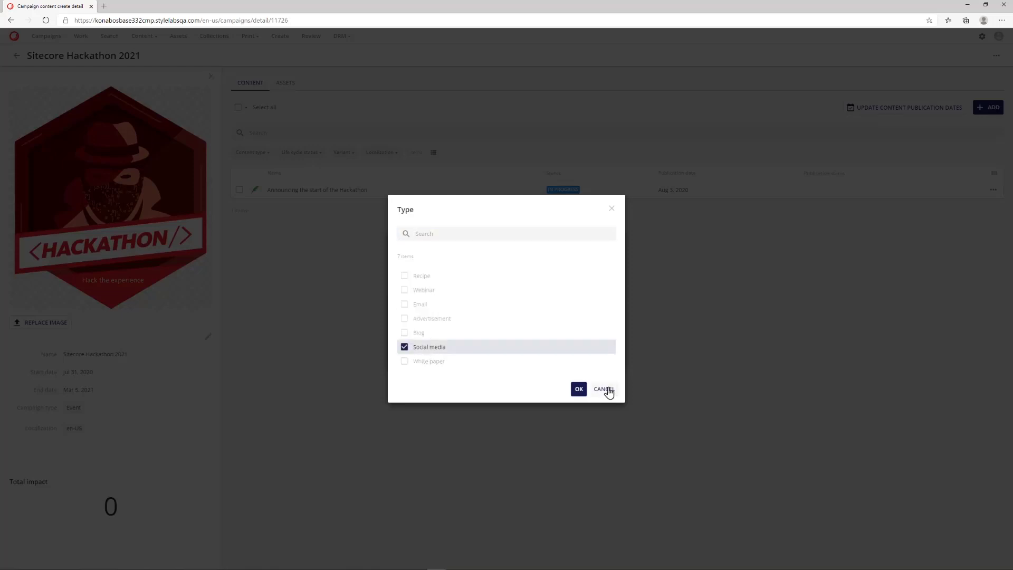
{"action": "left_click", "coordinate": [579, 389]}
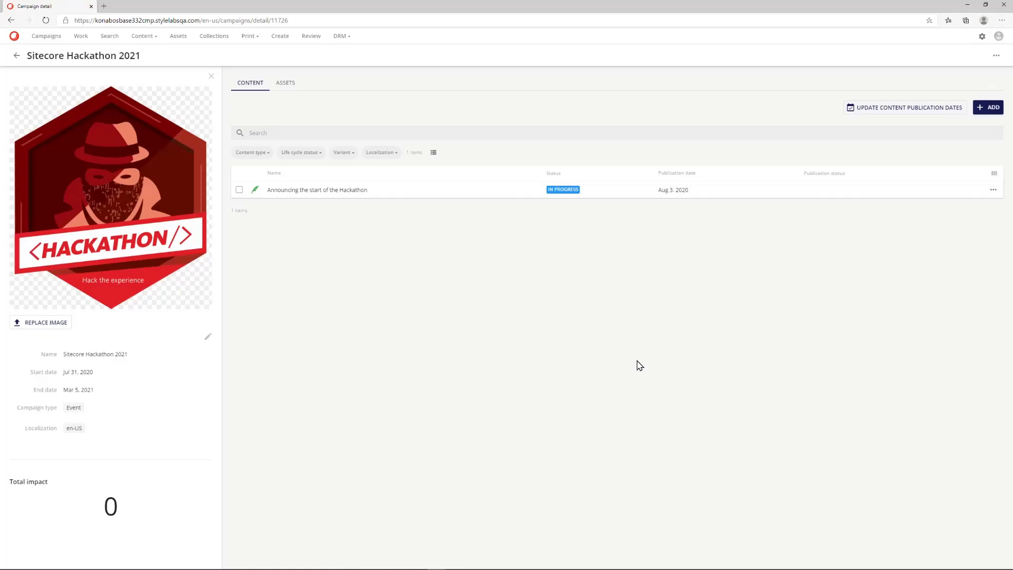
Open the social media content for editing, enter "Start Announcement" as message body and "Tags" as tags, and save.
{"action": "left_click", "coordinate": [330, 206]}
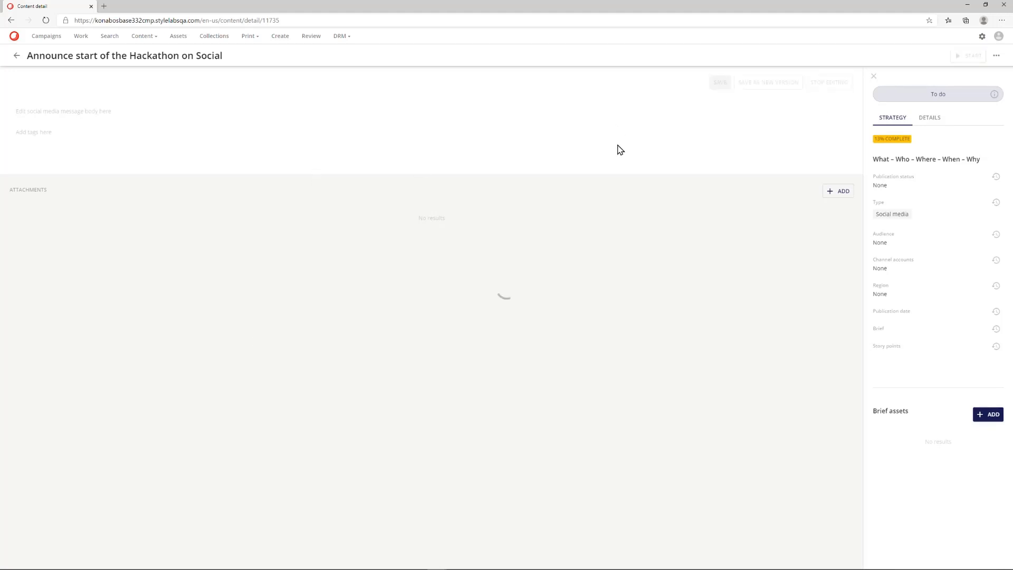
{"action": "left_click", "coordinate": [99, 110]}
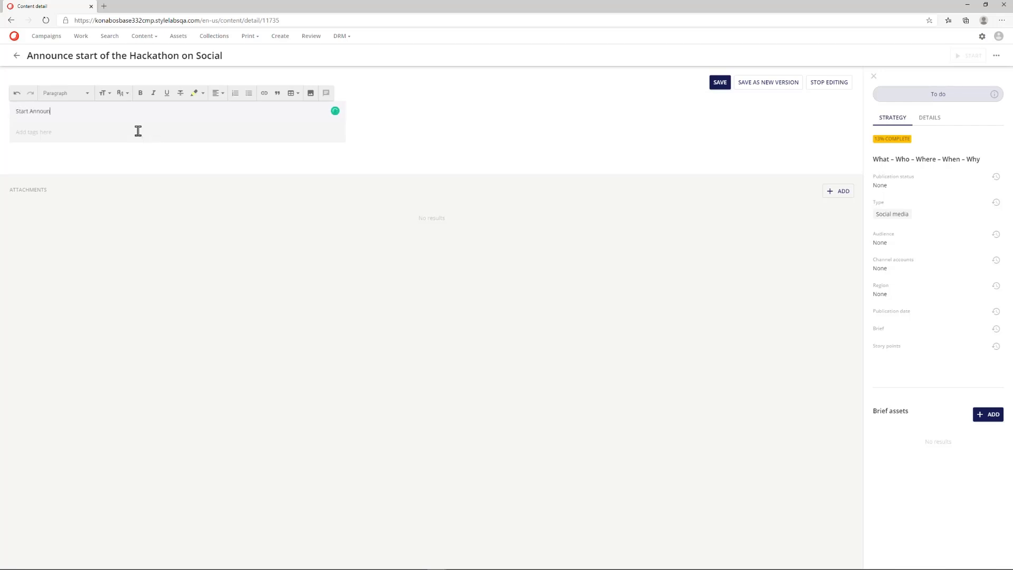
{"action": "left_click", "coordinate": [138, 131]}
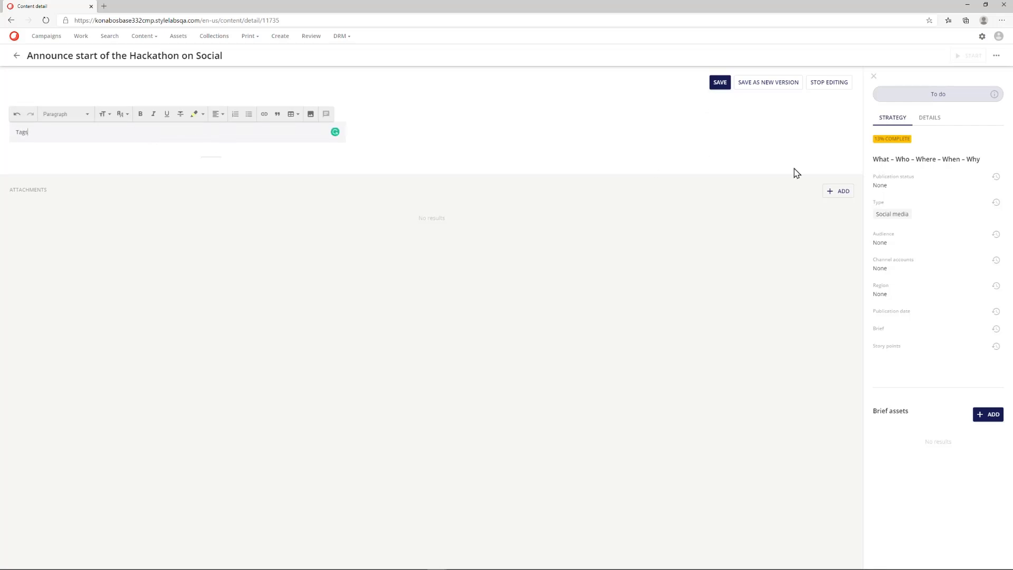
{"action": "left_click", "coordinate": [842, 193]}
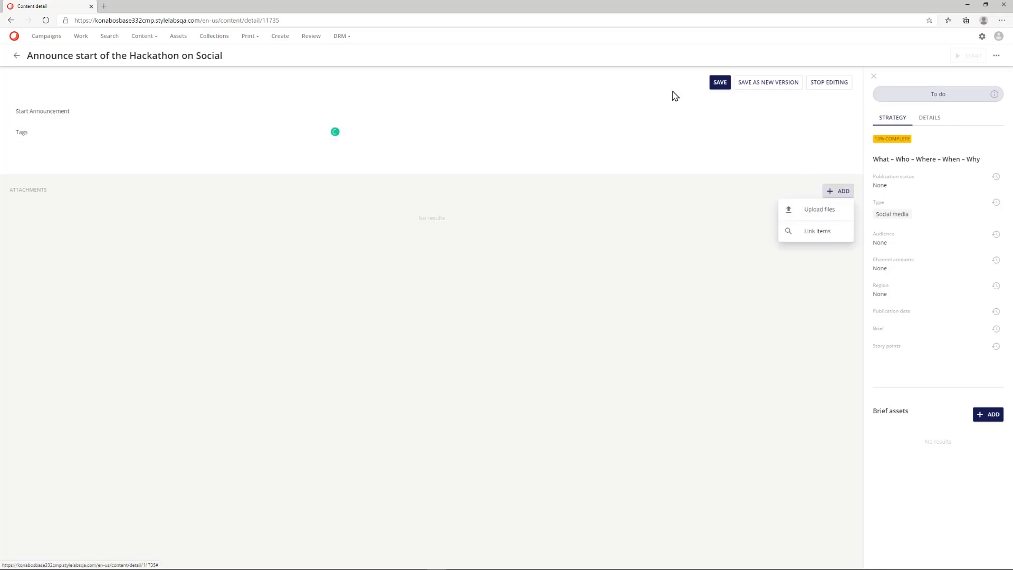
{"action": "left_click", "coordinate": [715, 85]}
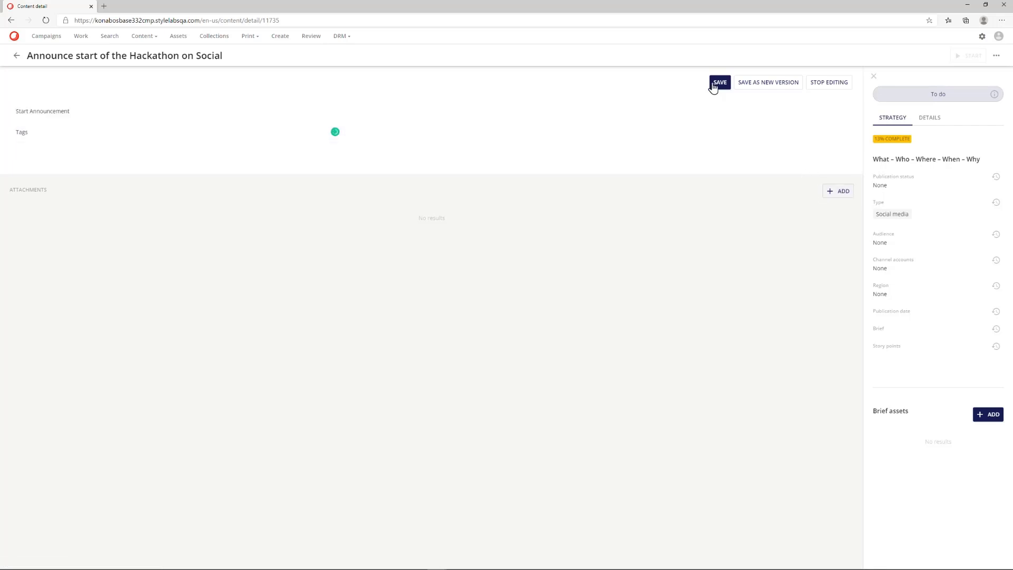
Upload Hack-the-experience-2021.png and Some Other File.txt as attachments to the social media content.
{"action": "left_click", "coordinate": [842, 192]}
{"action": "left_click", "coordinate": [805, 211]}
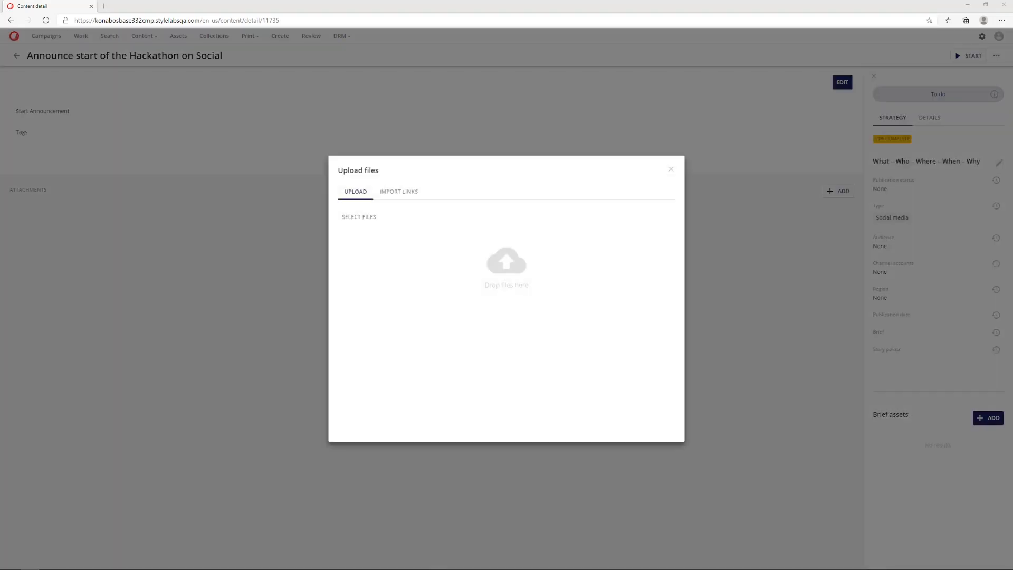
{"action": "left_click_drag", "start_coordinate": [1012, 295], "coordinate": [629, 333]}
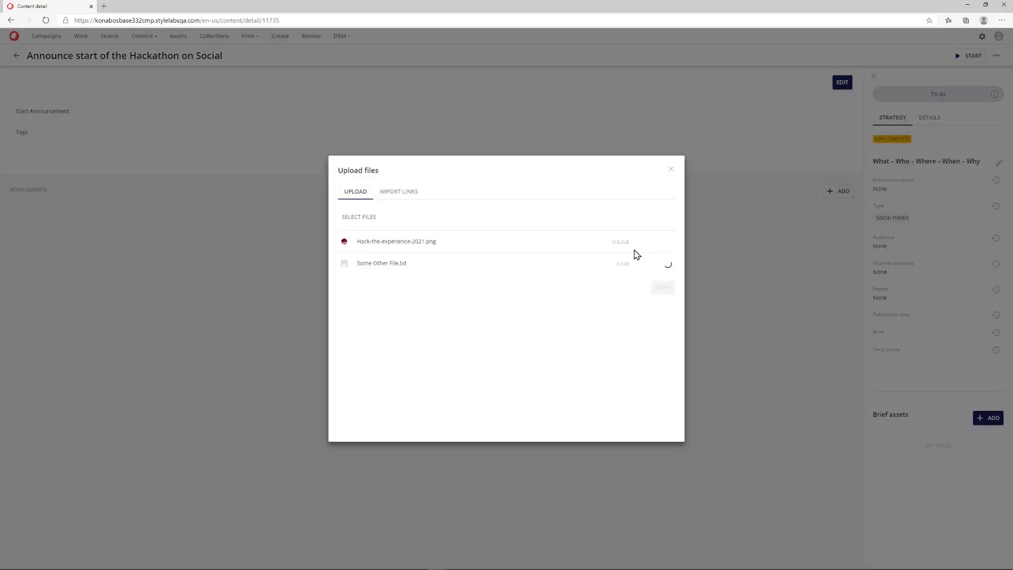
{"action": "left_click", "coordinate": [663, 288]}
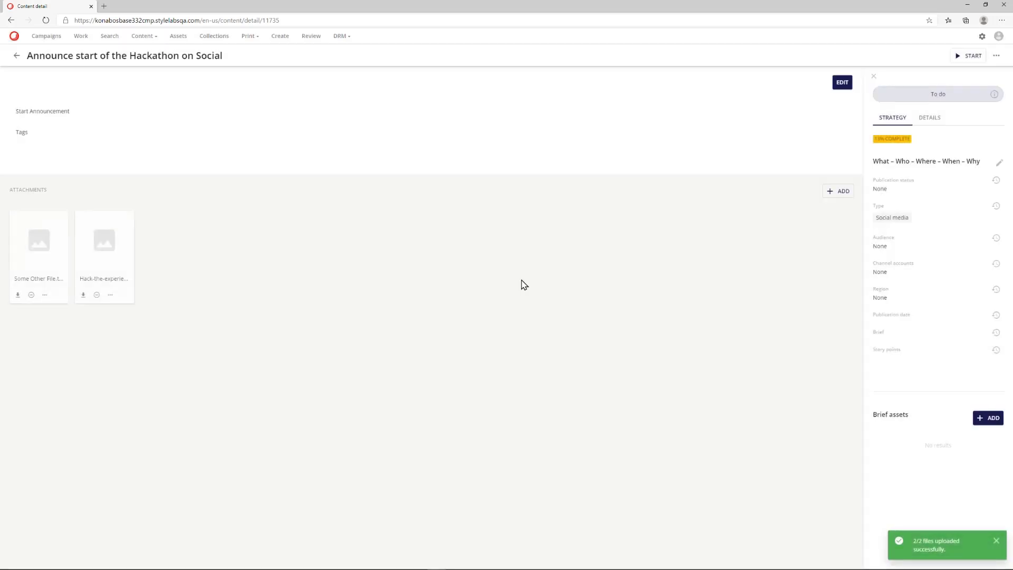
{"action": "left_click", "coordinate": [45, 294]}
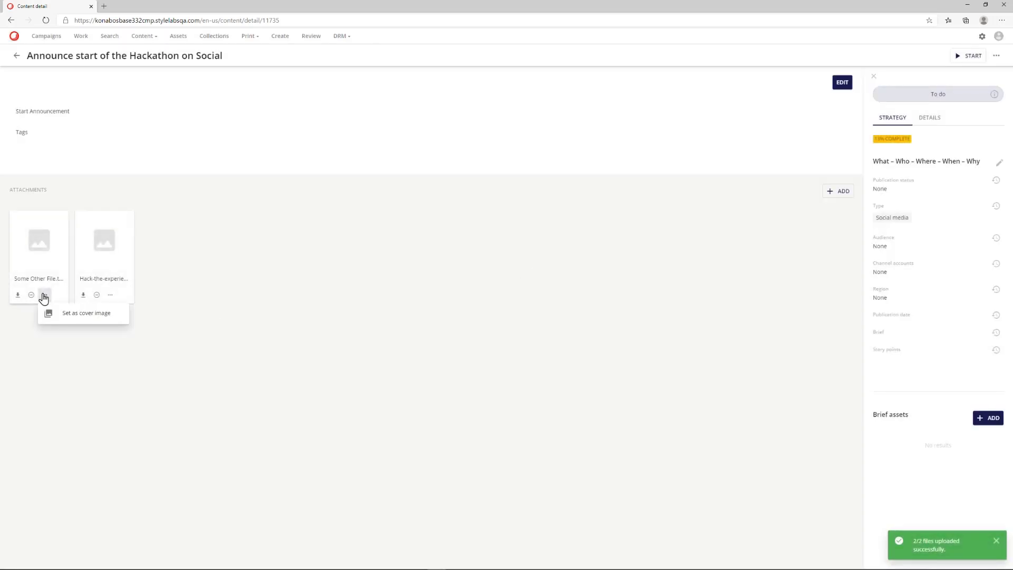
{"action": "left_click", "coordinate": [25, 339]}
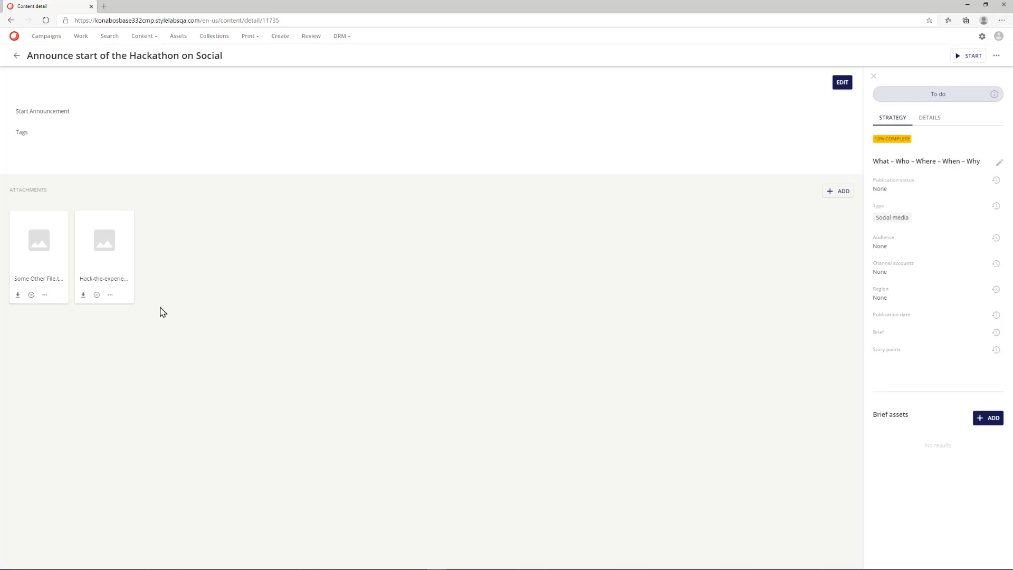
In the social content's general details, enable the dynamic publish date with 3 days from campaign start and save.
{"action": "left_click", "coordinate": [999, 163]}
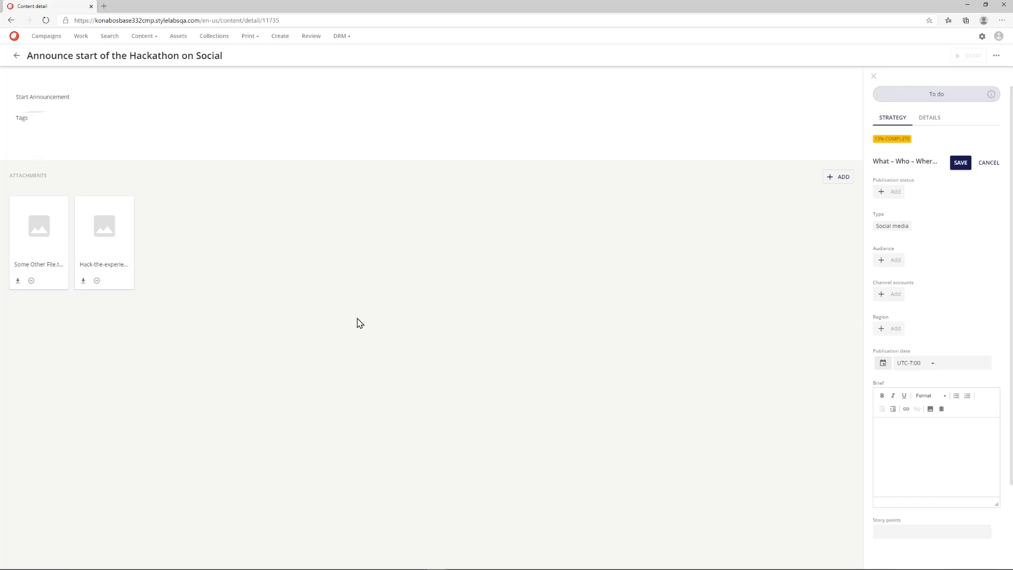
{"action": "left_click", "coordinate": [930, 119]}
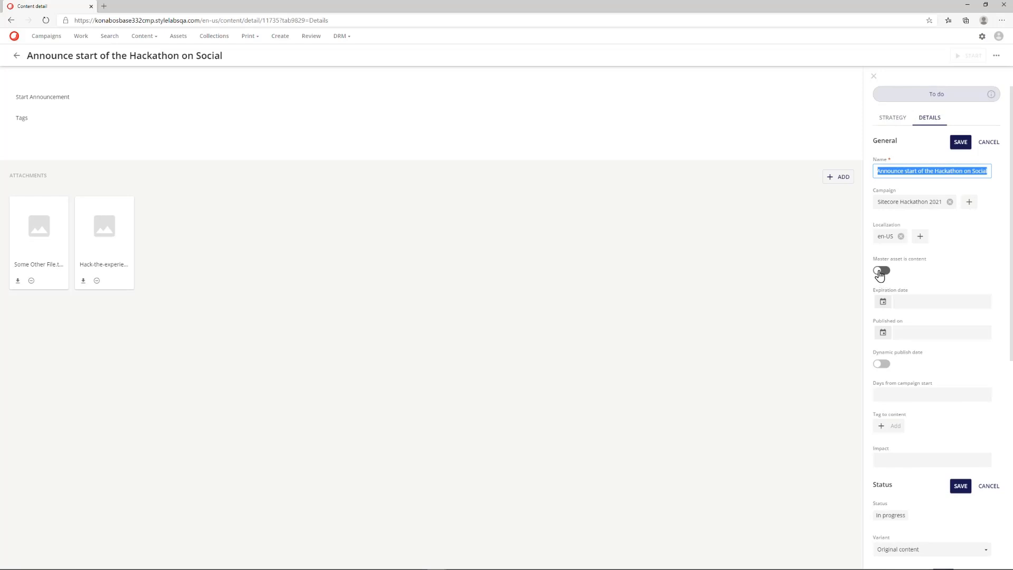
{"action": "left_click", "coordinate": [880, 272]}
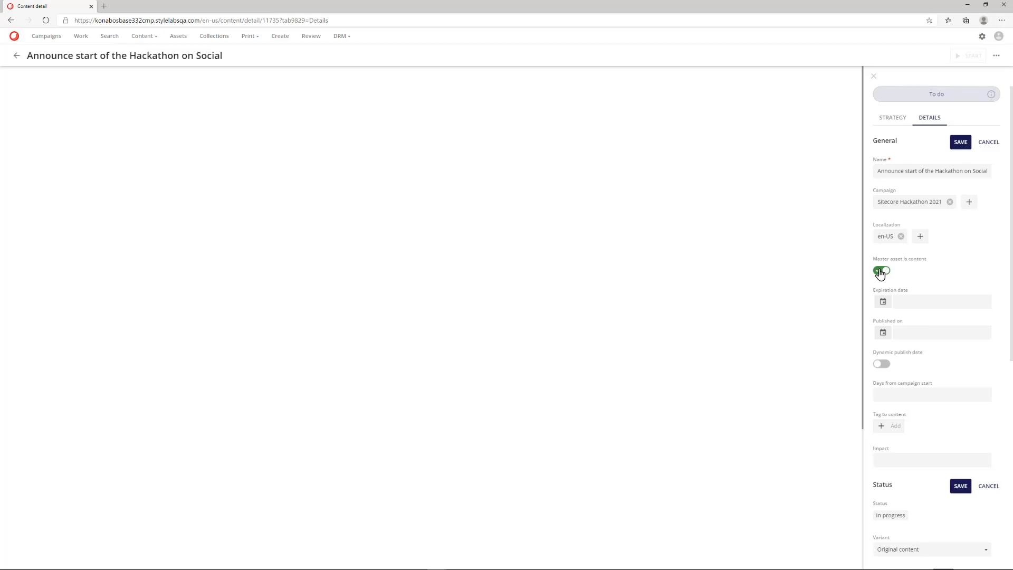
{"action": "left_click", "coordinate": [880, 271]}
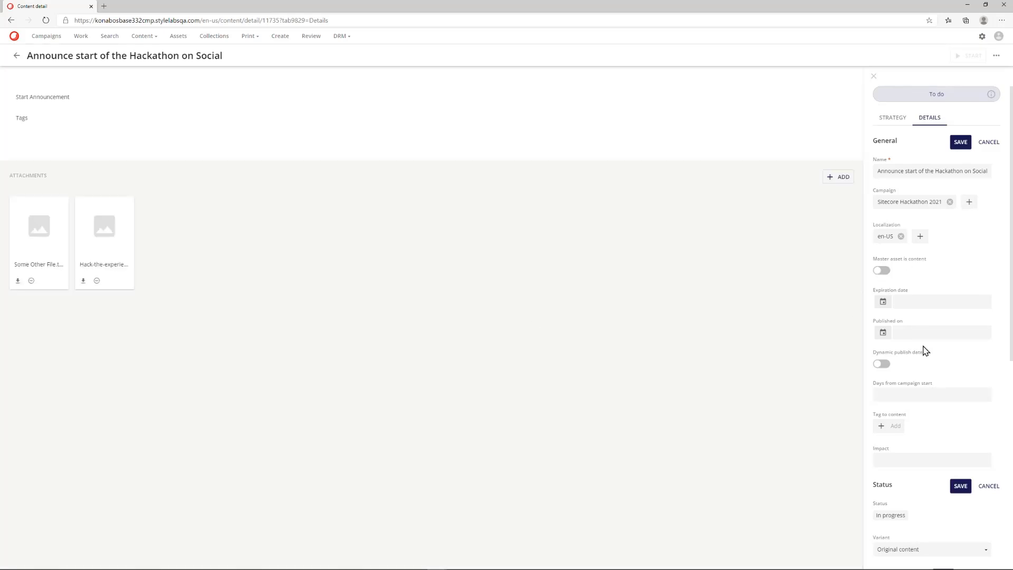
{"action": "left_click", "coordinate": [883, 364]}
{"action": "left_click", "coordinate": [927, 394]}
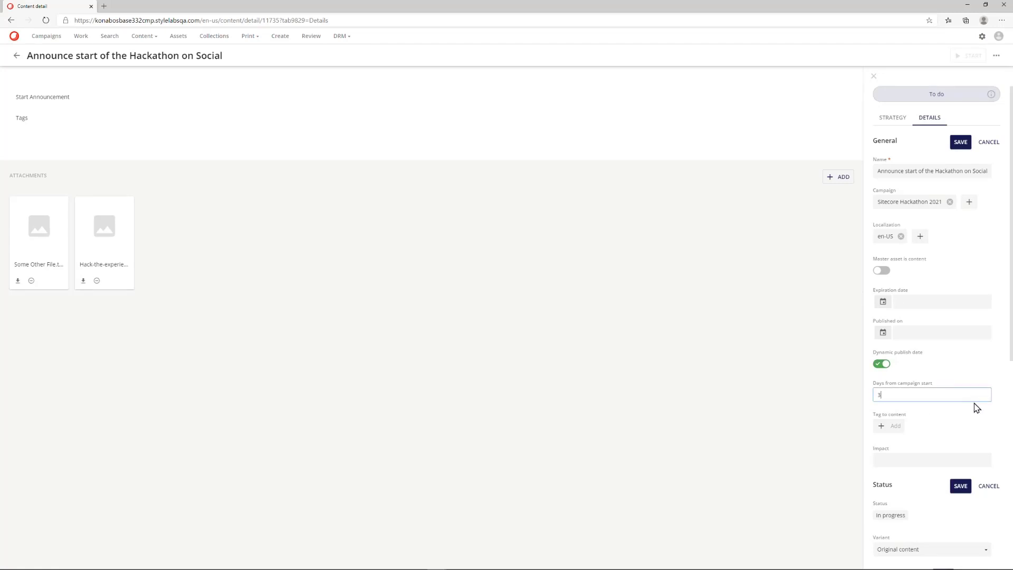
{"action": "left_click", "coordinate": [961, 486]}
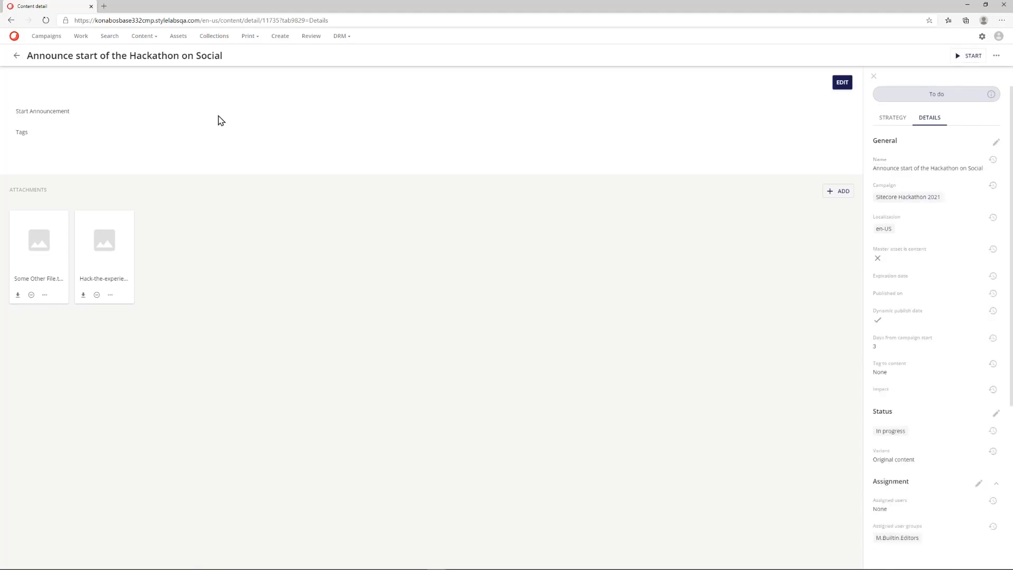
Update the Sitecore Hackathon 2021 campaign's content publication dates and view August 2020 in the content calendar.
{"action": "left_click", "coordinate": [14, 56]}
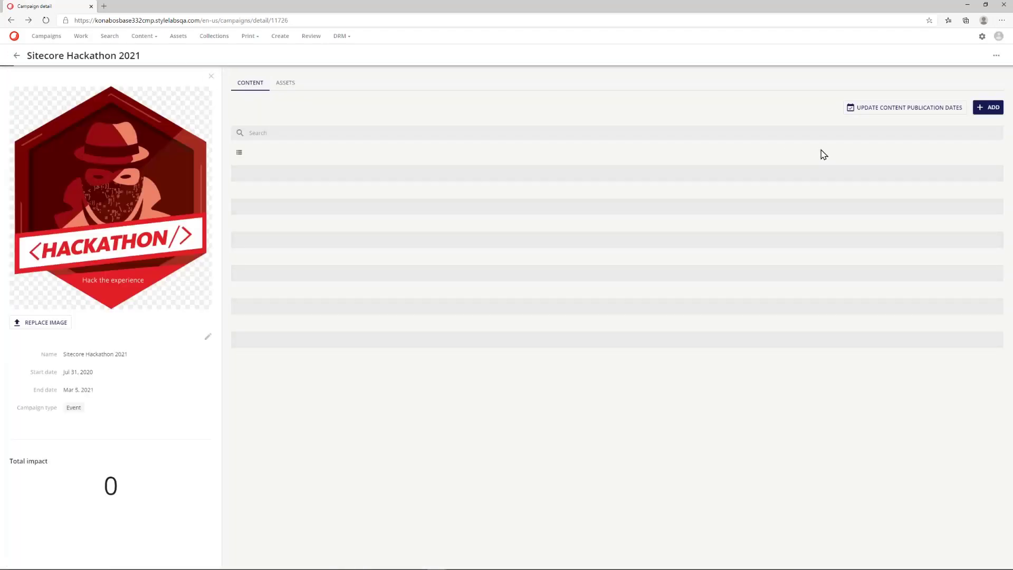
{"action": "left_click", "coordinate": [920, 108]}
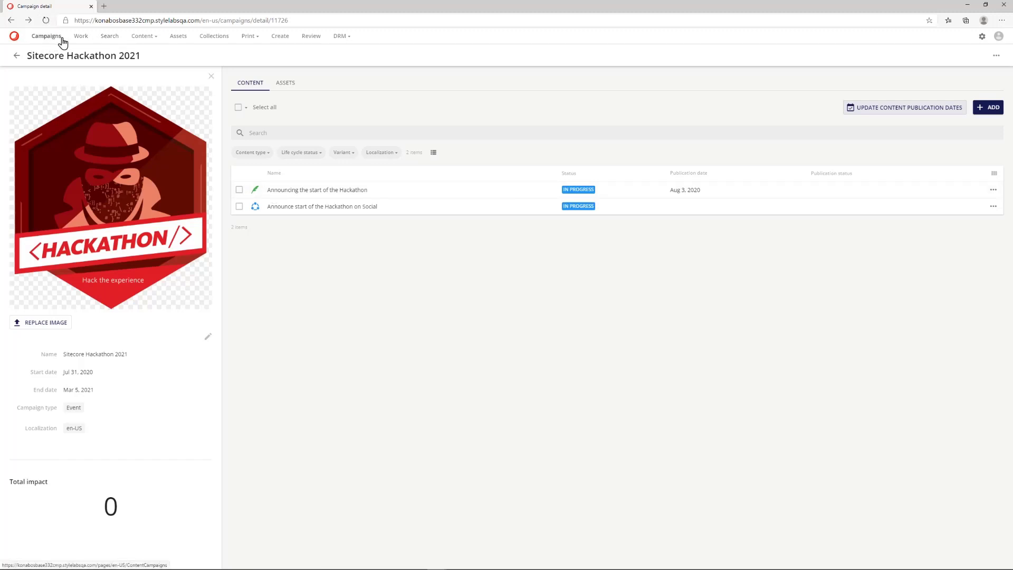
{"action": "left_click", "coordinate": [151, 37]}
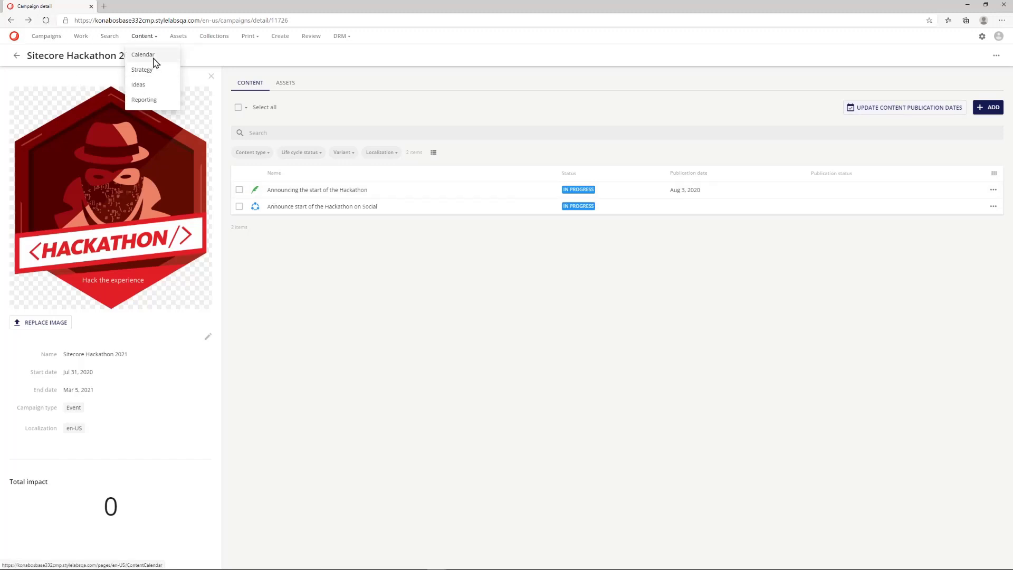
{"action": "left_click", "coordinate": [155, 60]}
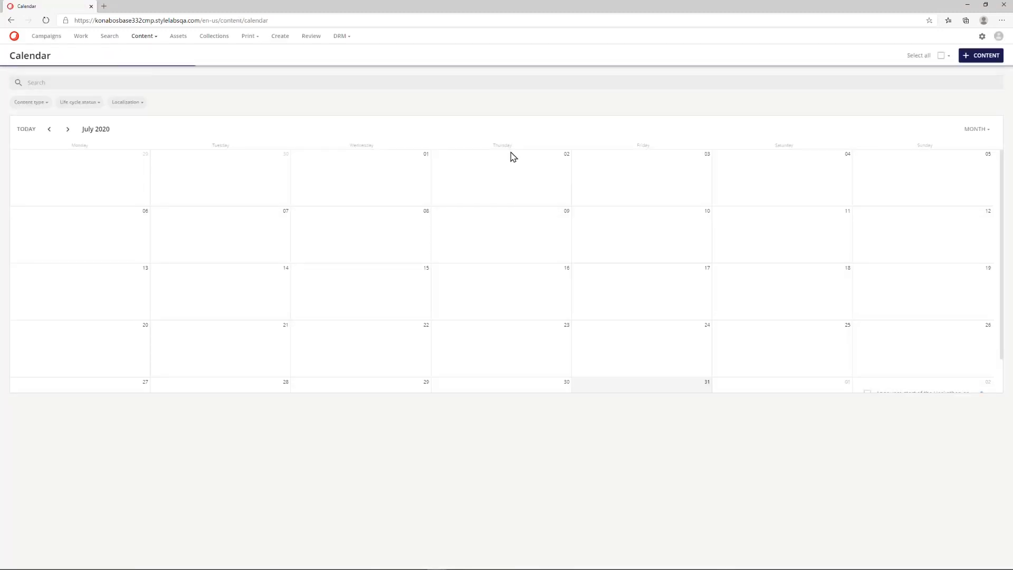
{"action": "left_click", "coordinate": [68, 129]}
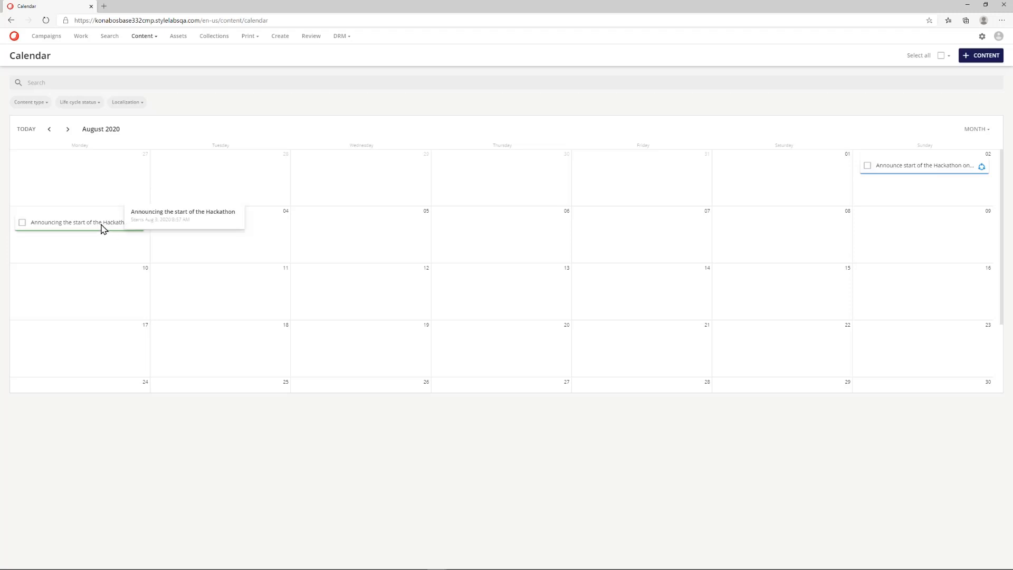
Reopen "Announce start of the Hackathon on Social" from its campaign, set its days from campaign start to 1 and save.
{"action": "left_click", "coordinate": [42, 38]}
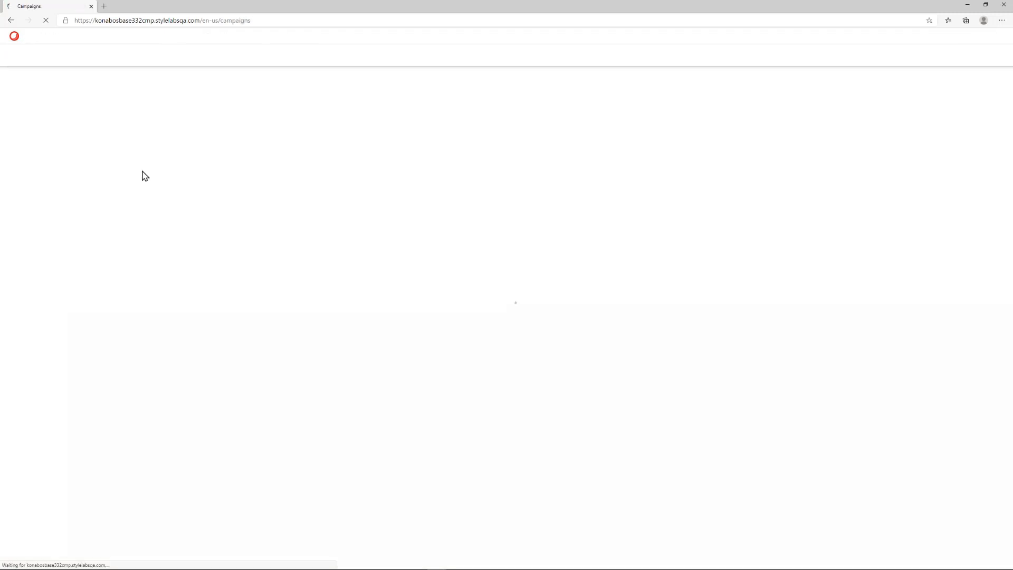
{"action": "left_click", "coordinate": [80, 161]}
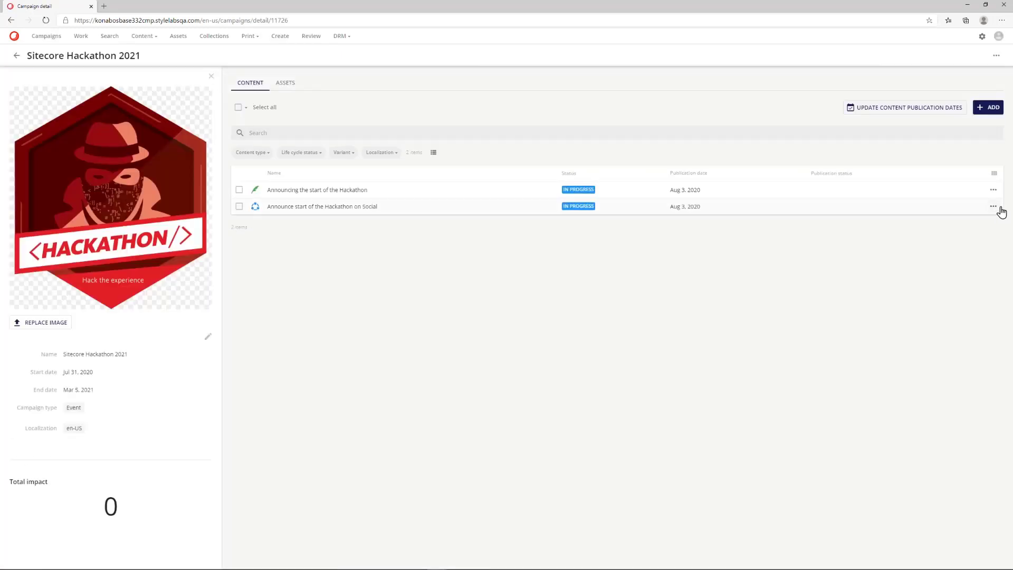
{"action": "left_click", "coordinate": [357, 209]}
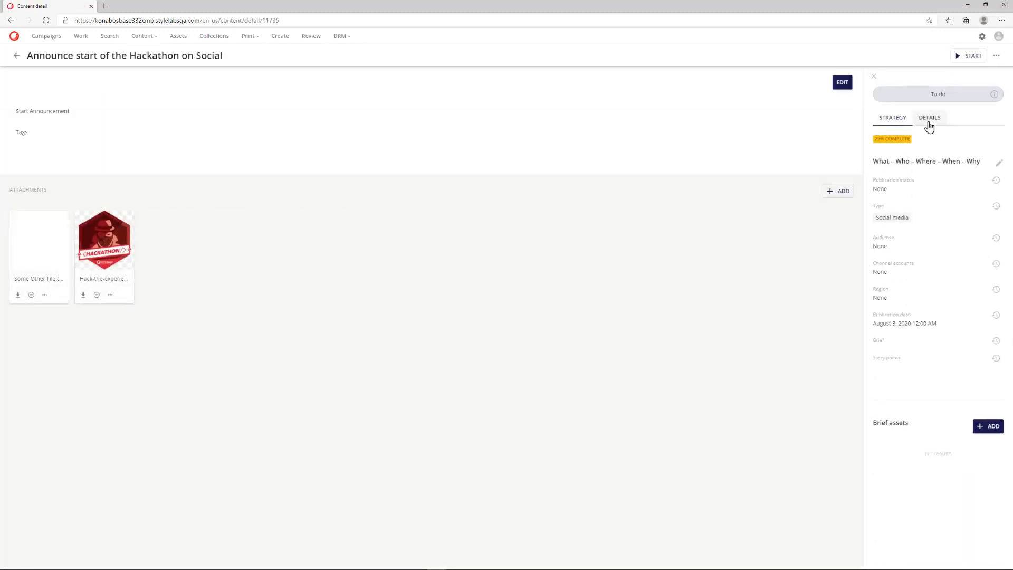
{"action": "left_click", "coordinate": [929, 121]}
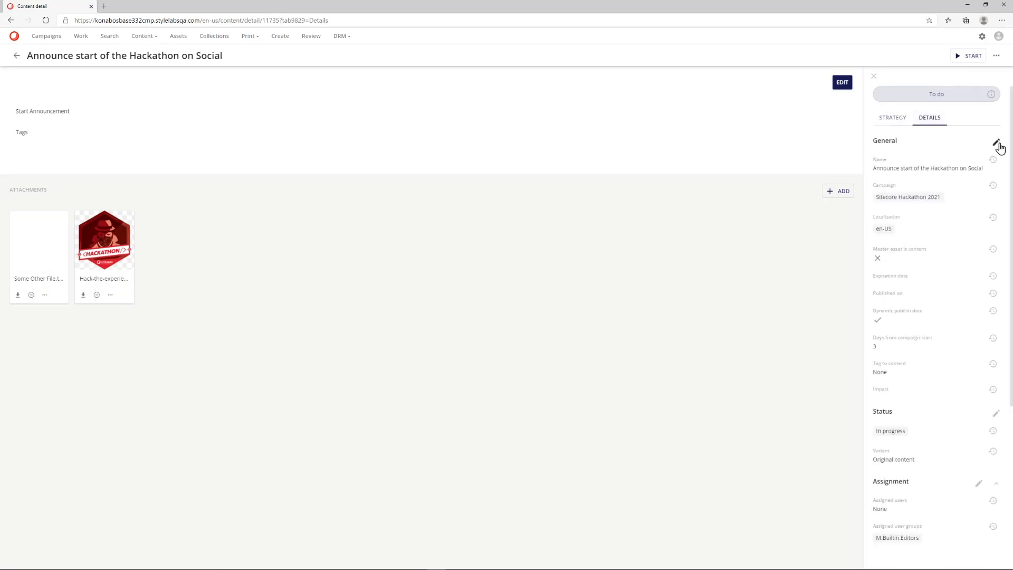
{"action": "left_click", "coordinate": [999, 141]}
{"action": "left_click", "coordinate": [888, 396]}
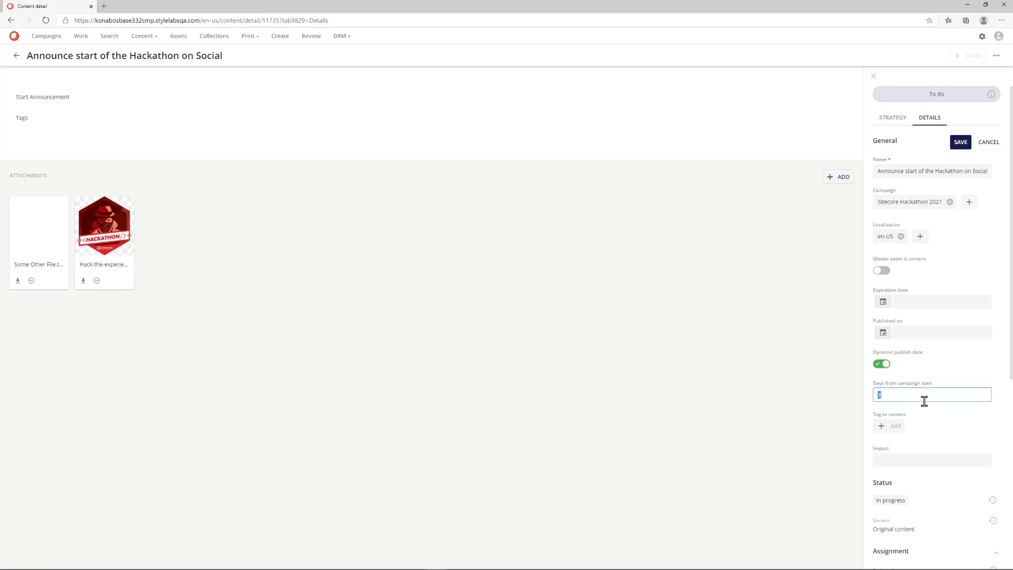
{"action": "type", "text": "1"}
{"action": "left_click", "coordinate": [961, 142]}
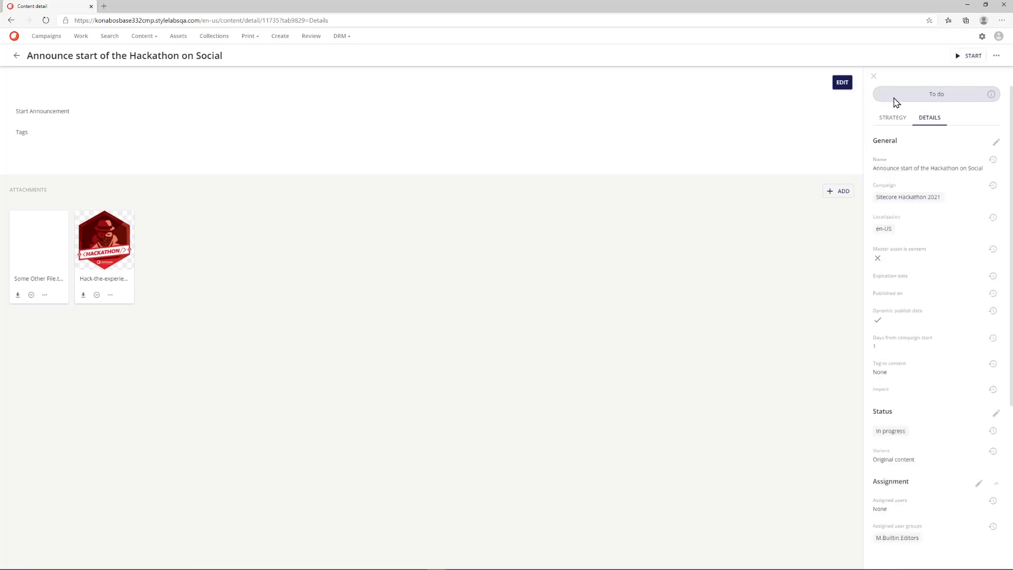
Return to the Sitecore Hackathon 2021 campaign, update the content publication dates again and reload the page.
{"action": "left_click", "coordinate": [18, 57]}
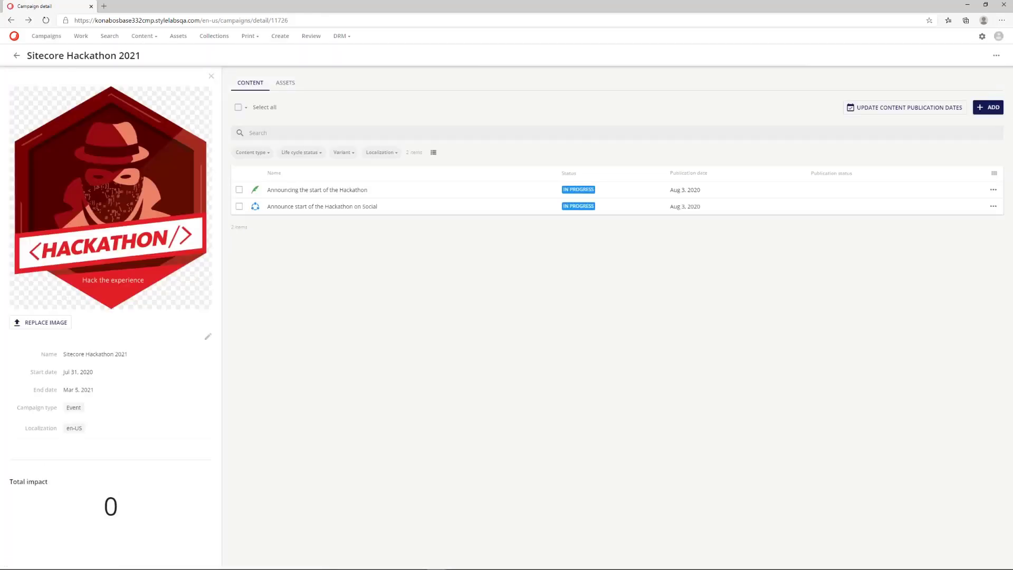
{"action": "left_click", "coordinate": [904, 108]}
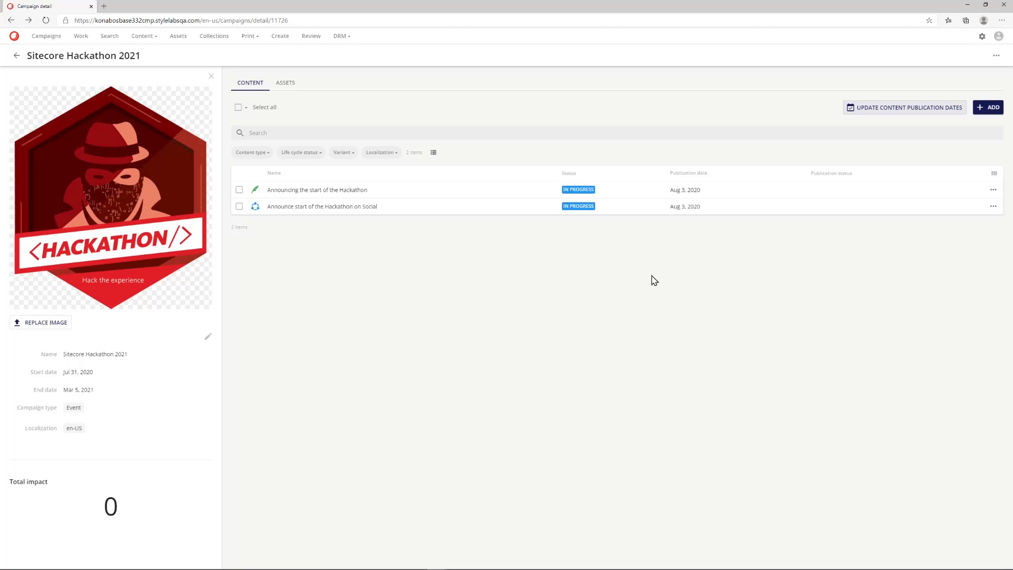
{"action": "left_click", "coordinate": [46, 20]}
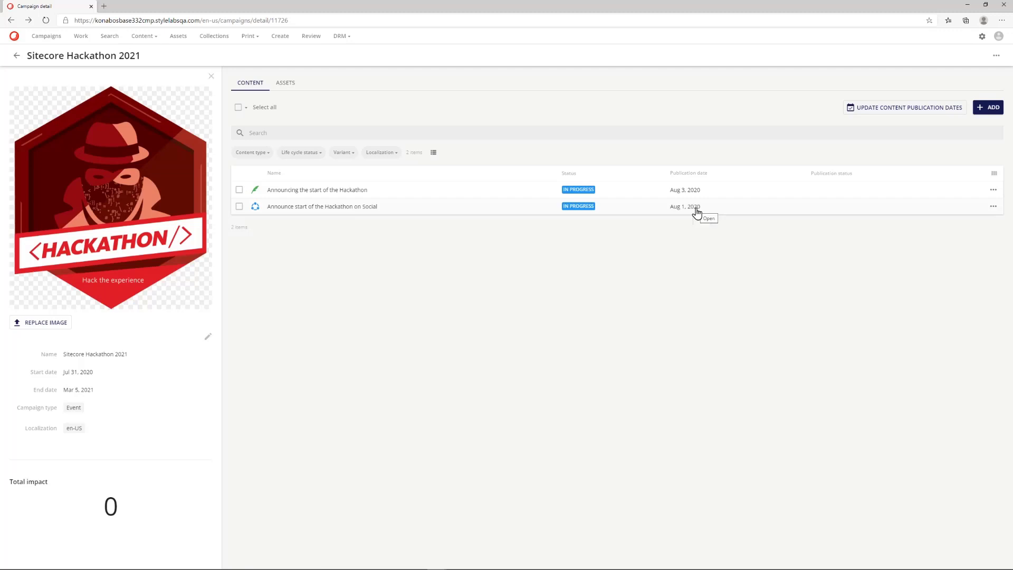
Open the strategy fields of "Announcing the start of the Hackathon" for editing and check the available Audience options.
{"action": "left_click", "coordinate": [358, 191]}
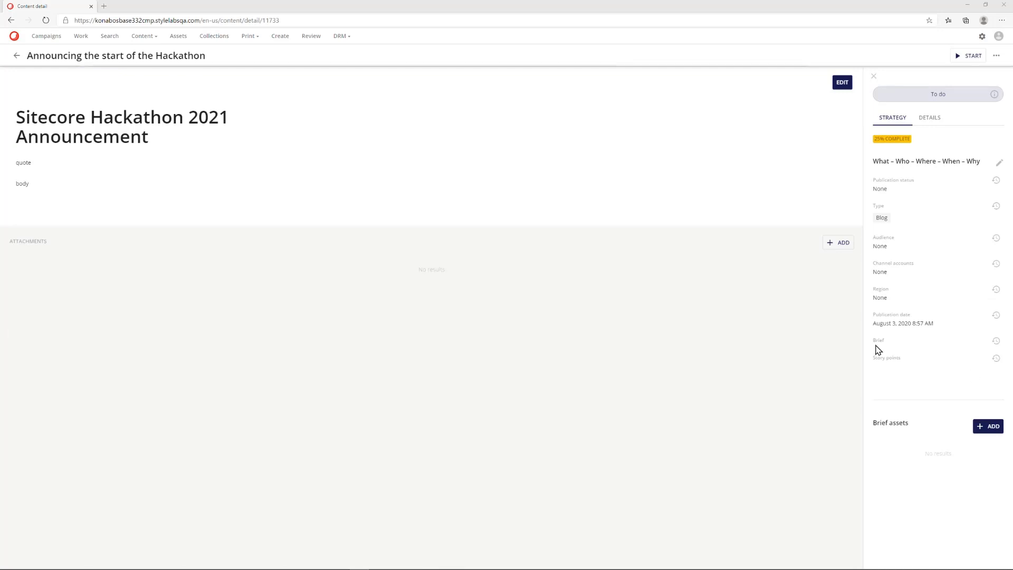
{"action": "left_click", "coordinate": [999, 163]}
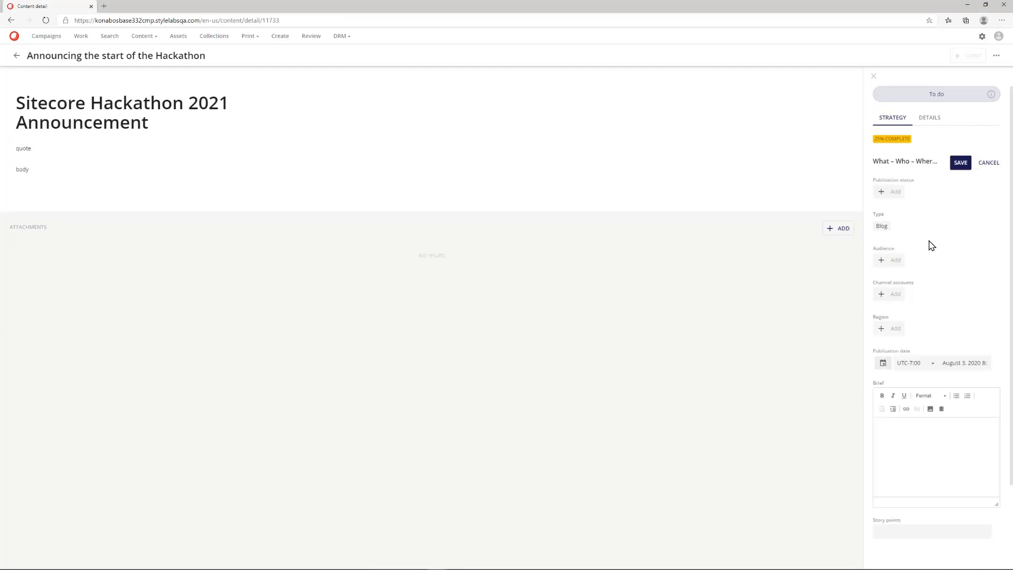
{"action": "left_click", "coordinate": [887, 261]}
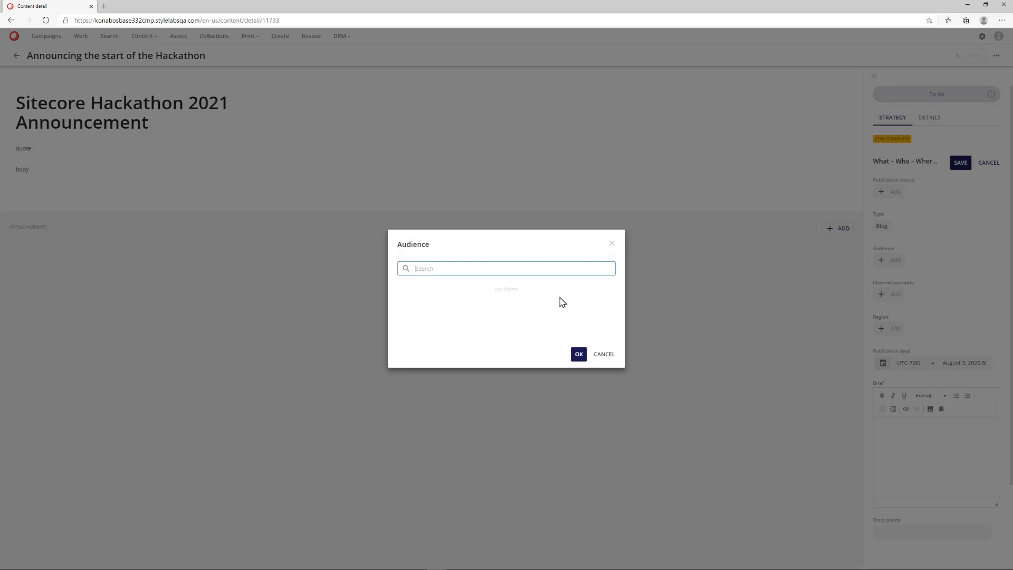
{"action": "left_click", "coordinate": [604, 356]}
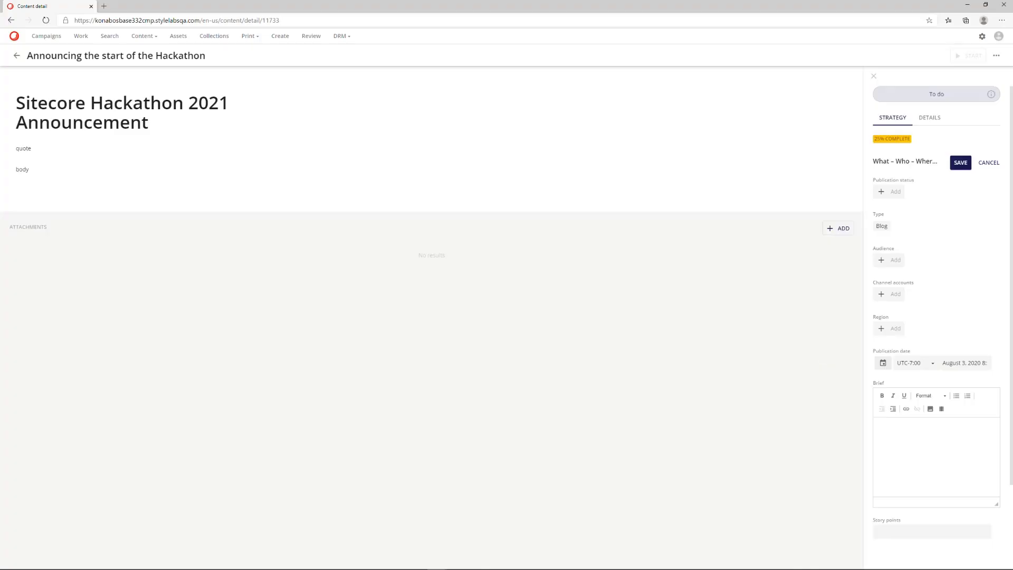
Leave the blog content without saving, search the taxonomies for "audience" and open the Audience taxonomy for management.
{"action": "left_click", "coordinate": [982, 38]}
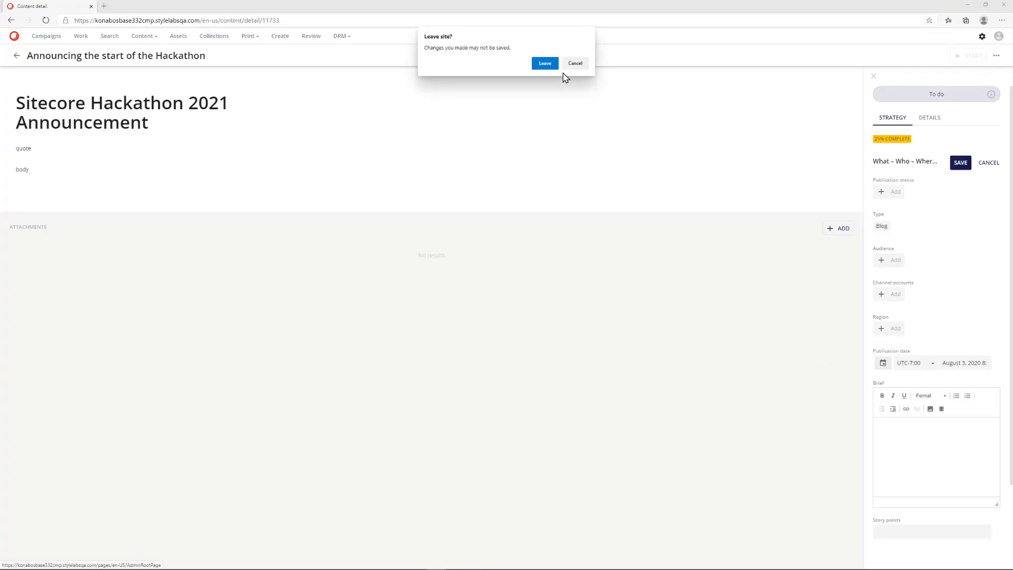
{"action": "left_click", "coordinate": [544, 64]}
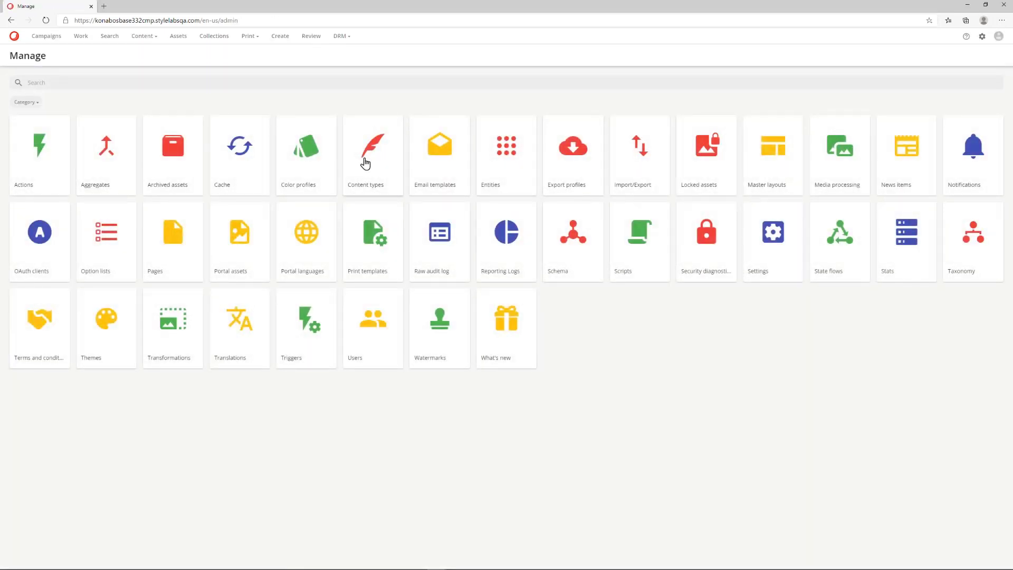
{"action": "left_click", "coordinate": [964, 272]}
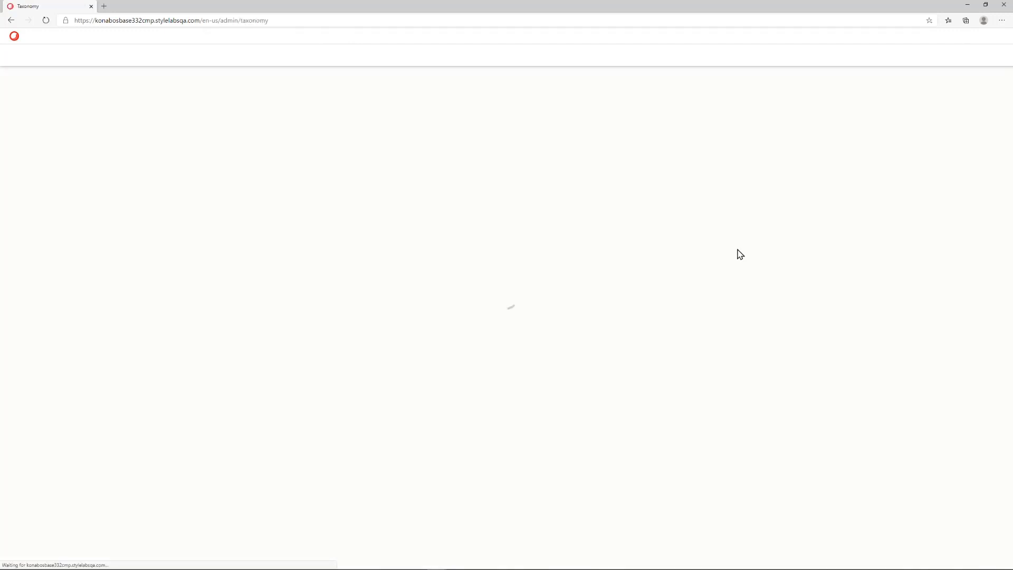
{"action": "left_click", "coordinate": [127, 83]}
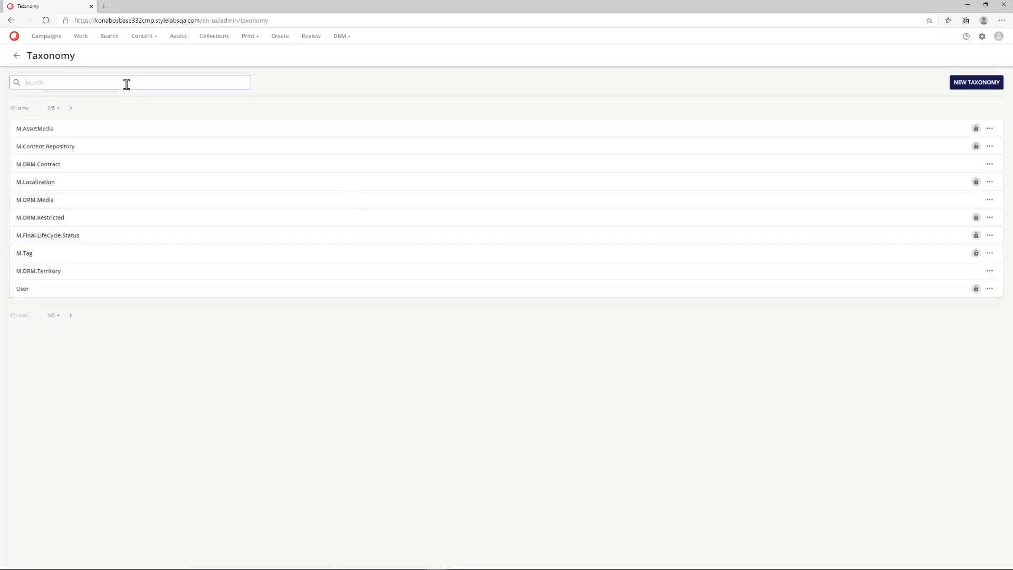
{"action": "type", "text": "a"}
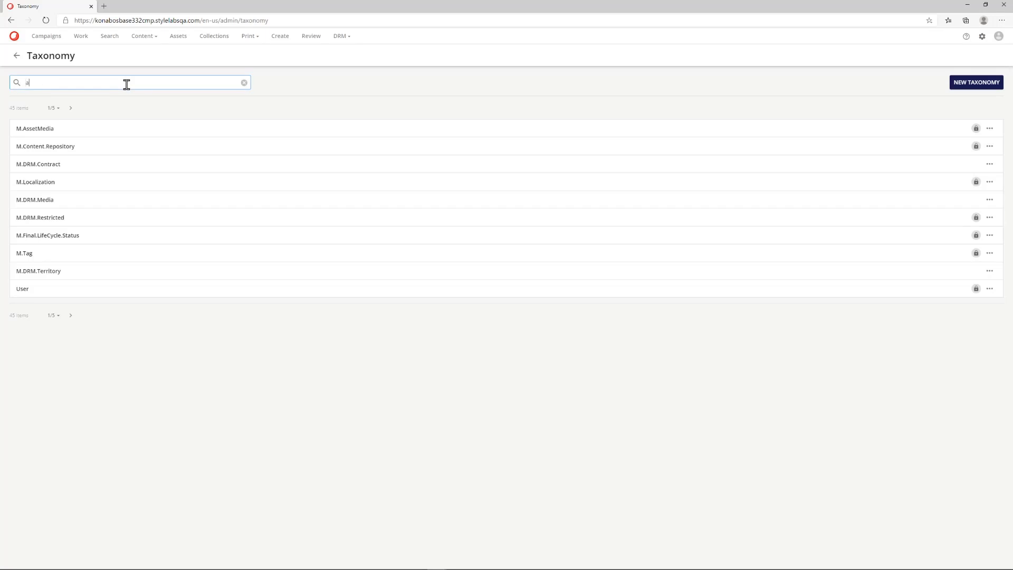
{"action": "type", "text": "udience"}
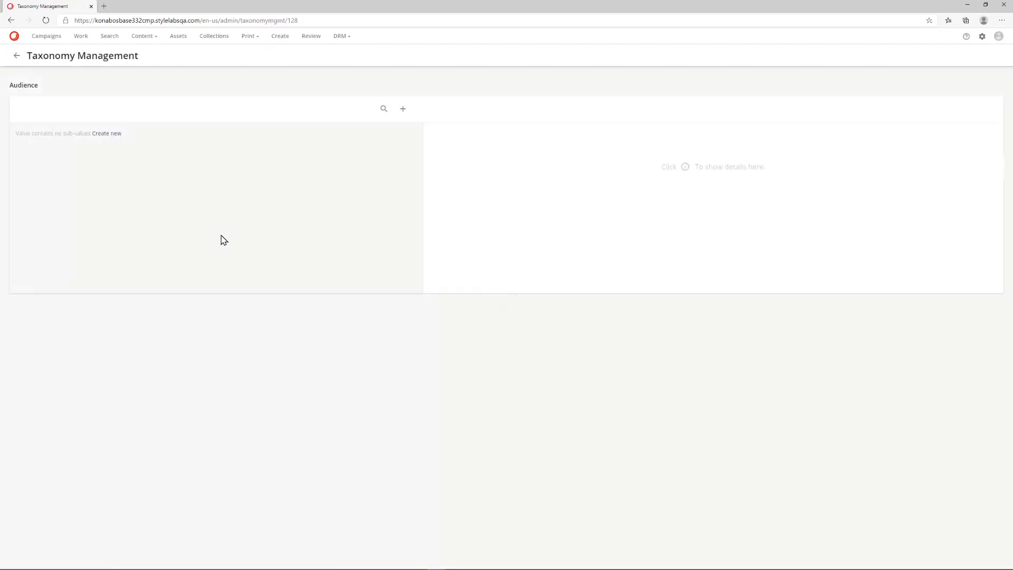
Create and save a "Developers" audience value linked to both "Announcing the start of the Hackathon" and "Announce start of the Hackathon on Social".
{"action": "left_click", "coordinate": [109, 135]}
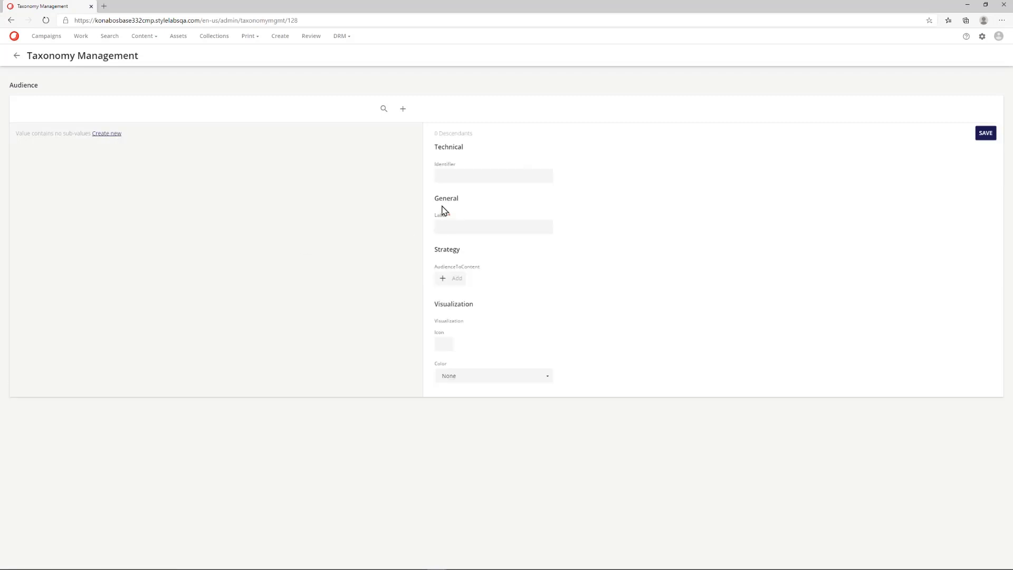
{"action": "left_click", "coordinate": [447, 224]}
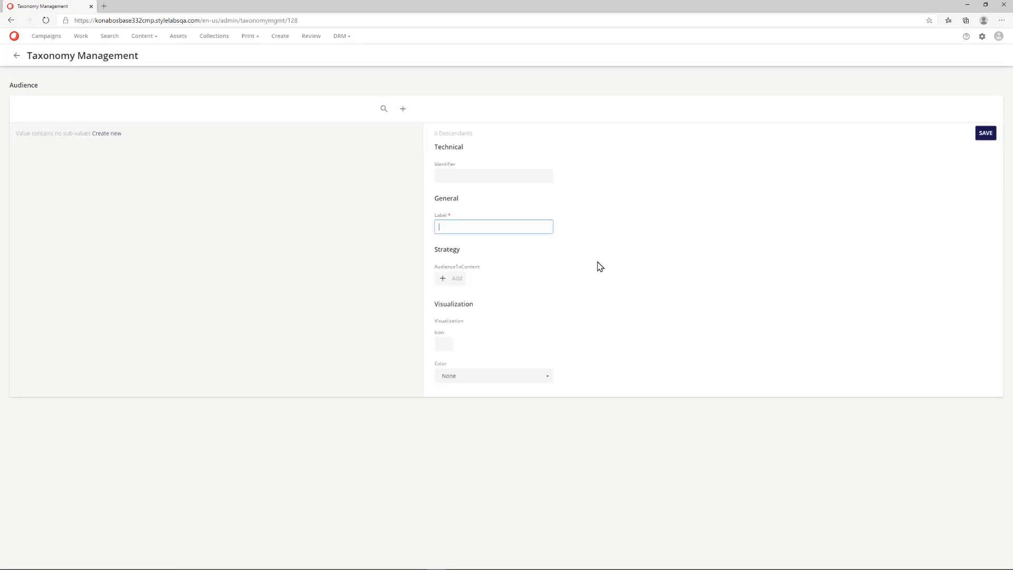
{"action": "type", "text": "Developers"}
{"action": "left_click", "coordinate": [455, 286]}
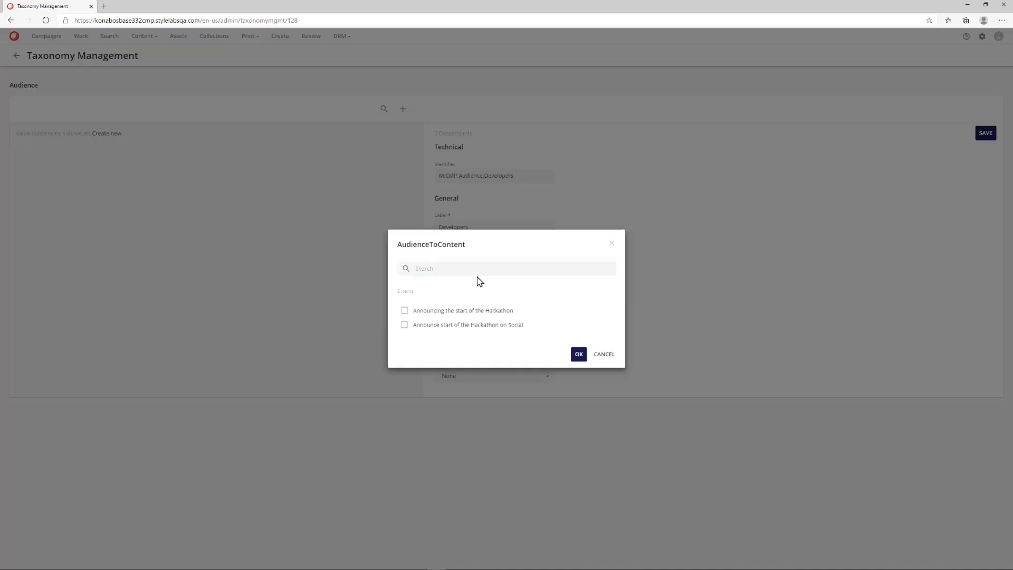
{"action": "left_click", "coordinate": [404, 310]}
{"action": "left_click", "coordinate": [404, 325]}
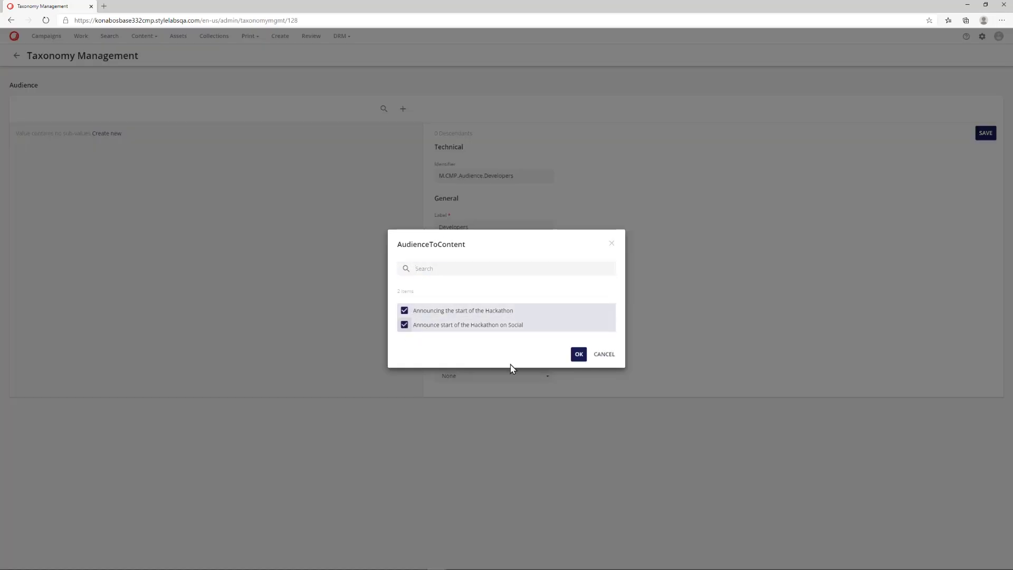
{"action": "left_click", "coordinate": [579, 355]}
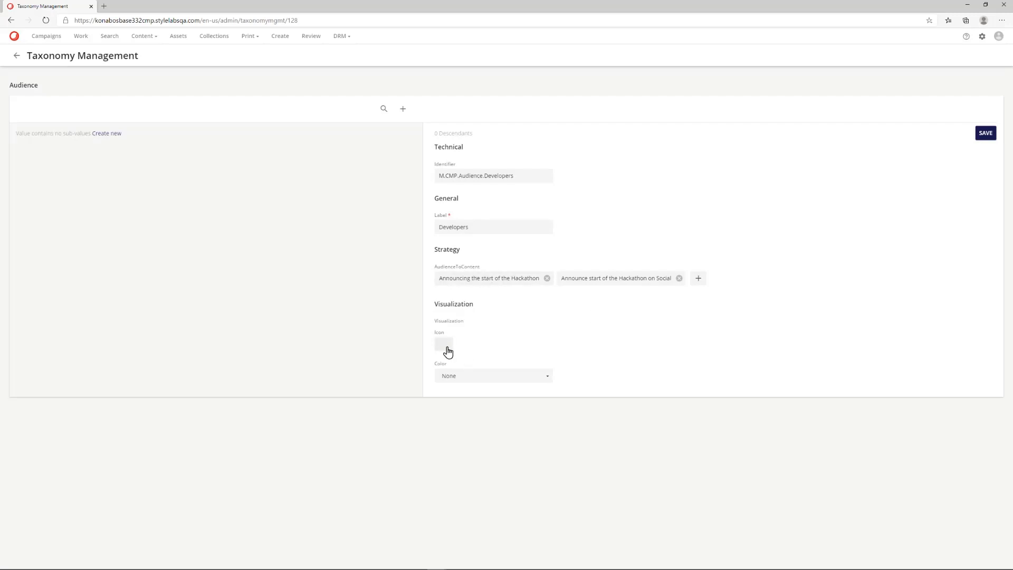
{"action": "left_click", "coordinate": [986, 134]}
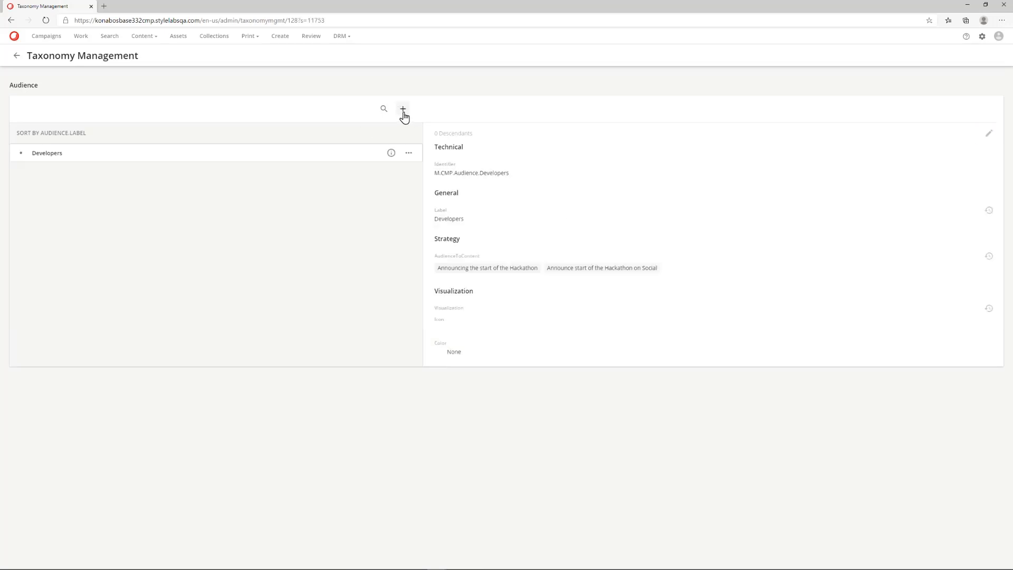
Add and save a "Marketers" audience value linked to the same two Hackathon content items.
{"action": "left_click", "coordinate": [403, 111]}
{"action": "left_click", "coordinate": [489, 226]}
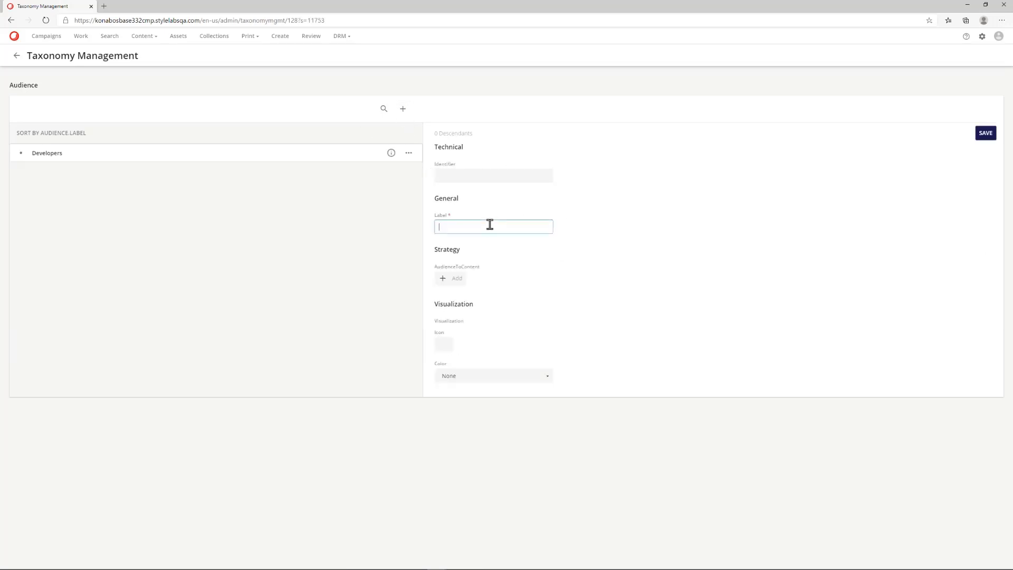
{"action": "type", "text": "Marketers"}
{"action": "left_click", "coordinate": [455, 278]}
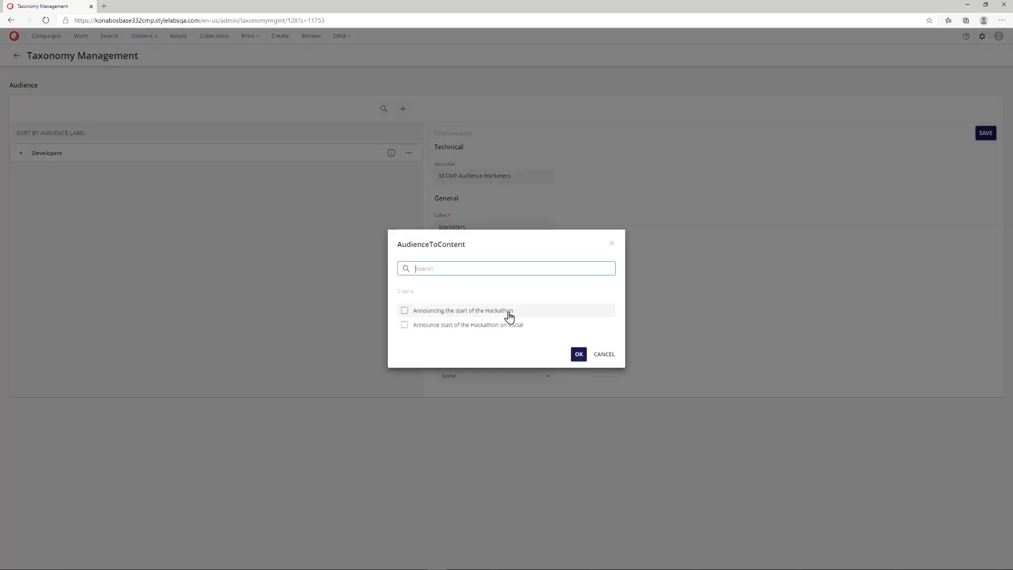
{"action": "left_click", "coordinate": [464, 311]}
{"action": "left_click", "coordinate": [467, 325]}
{"action": "left_click", "coordinate": [578, 354]}
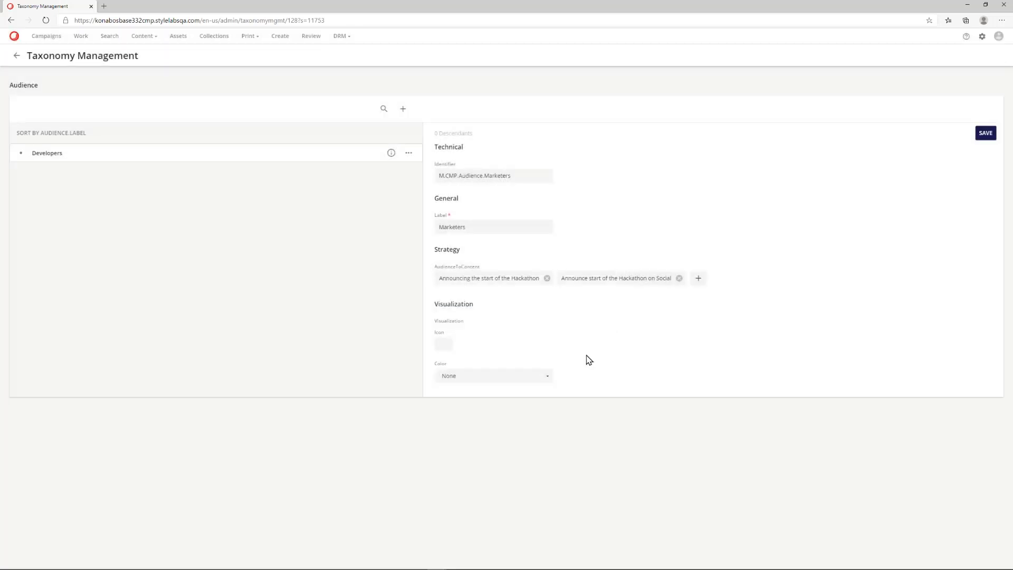
{"action": "left_click", "coordinate": [985, 135]}
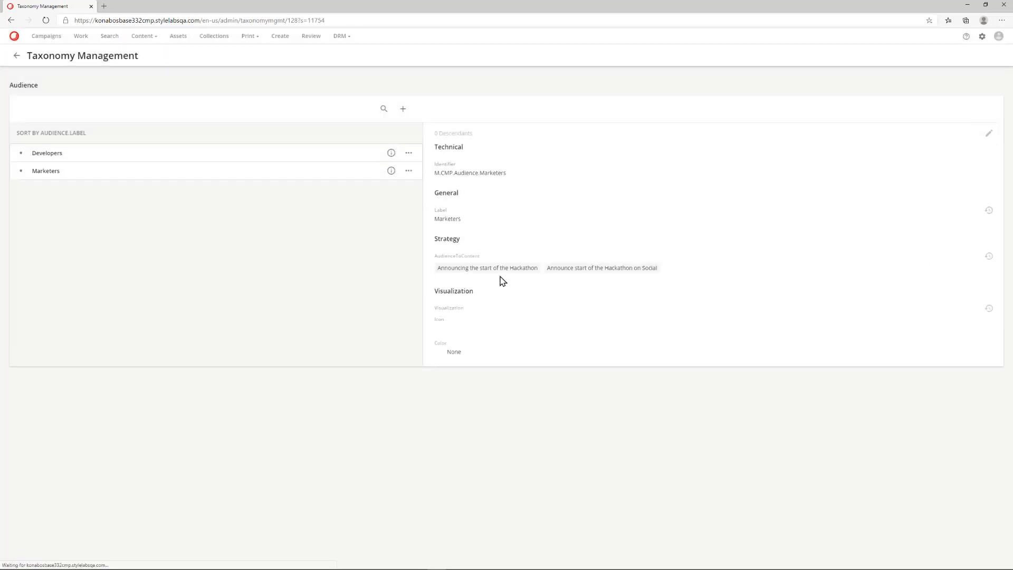
Return to the taxonomy list, search for "channel" and open the M.ChannelAccount taxonomy for management.
{"action": "left_click", "coordinate": [18, 56]}
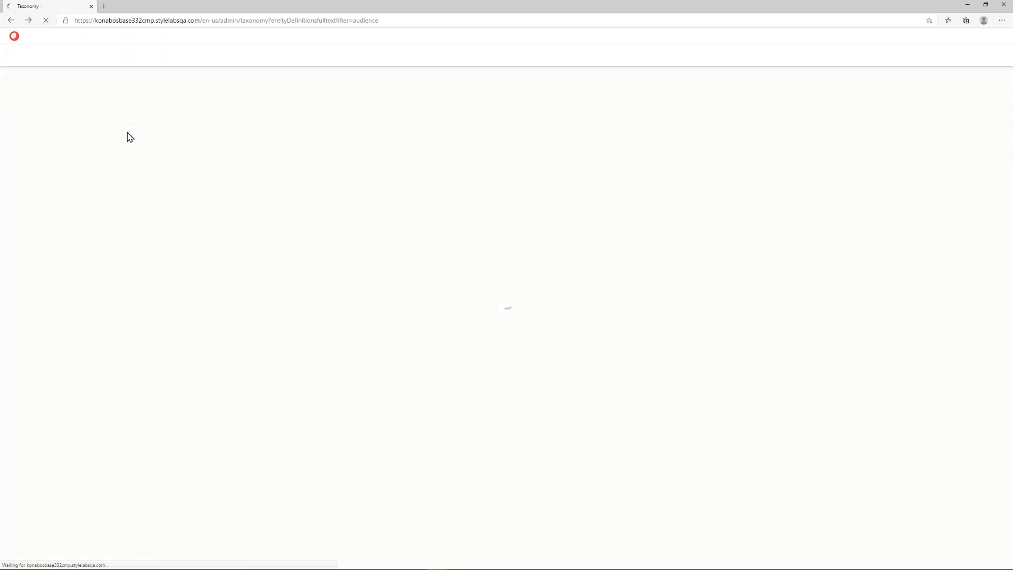
{"action": "left_click_drag", "start_coordinate": [90, 87], "coordinate": [4, 94]}
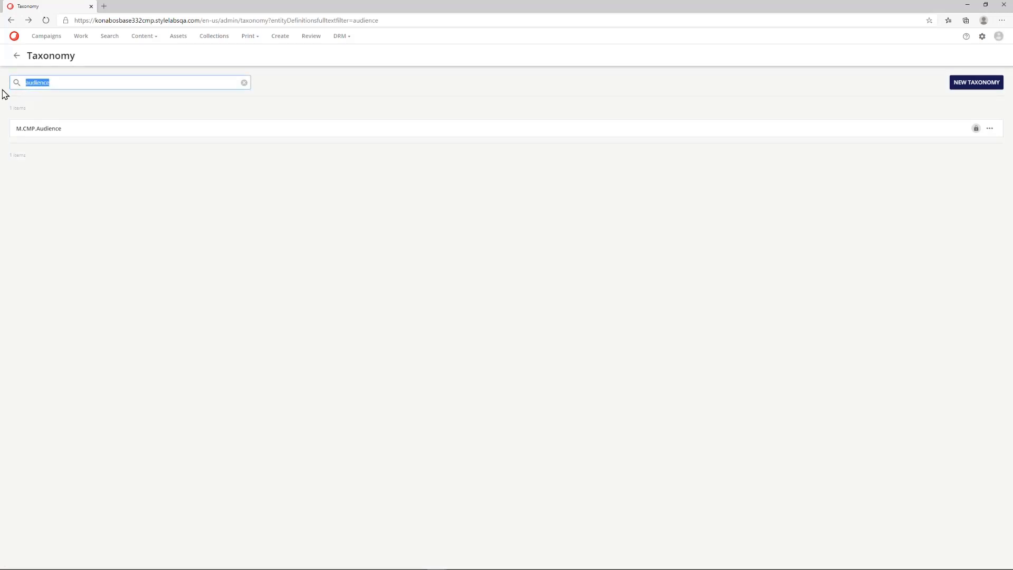
{"action": "type", "text": "channel"}
{"action": "key", "text": "Return"}
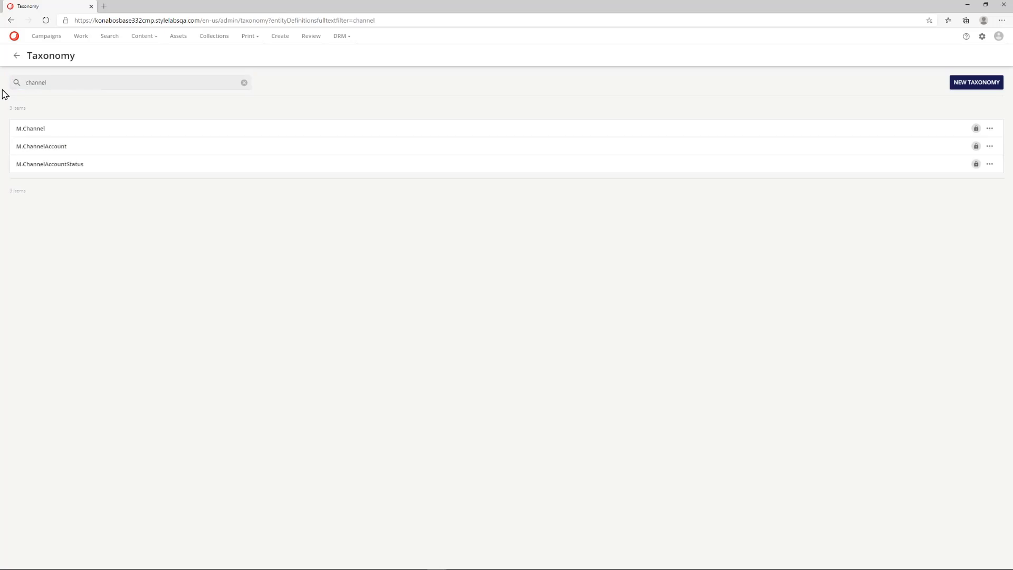
{"action": "left_click", "coordinate": [58, 154]}
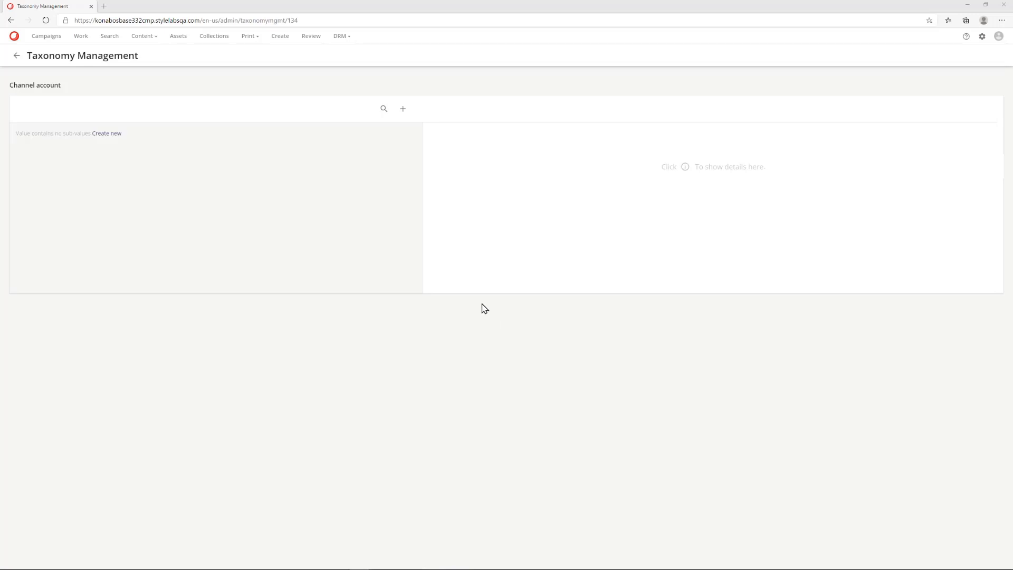
Start a new channel account value with name and label "Website" and make it active.
{"action": "left_click", "coordinate": [403, 109]}
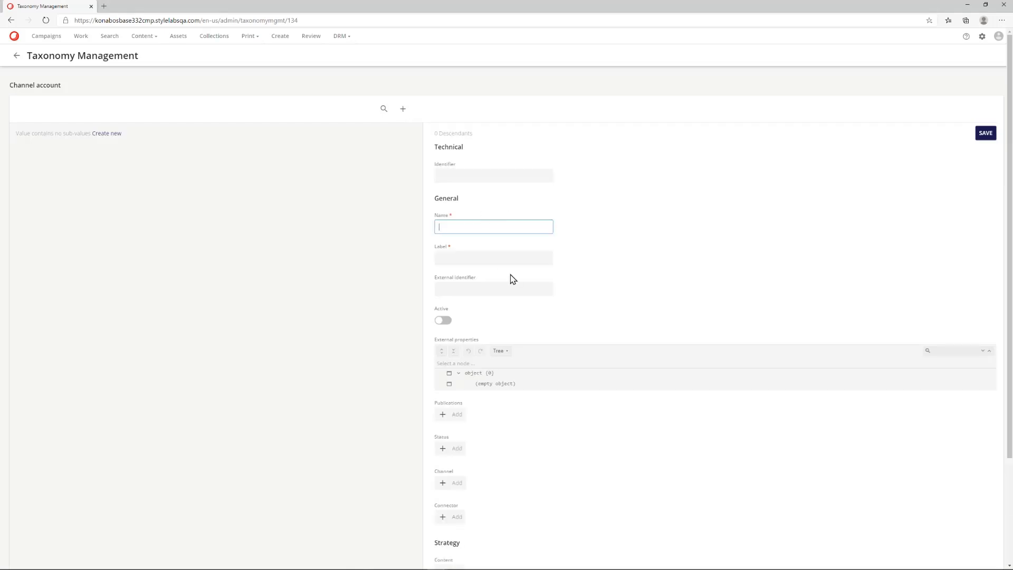
{"action": "type", "text": "Website"}
{"action": "key", "text": "Tab"}
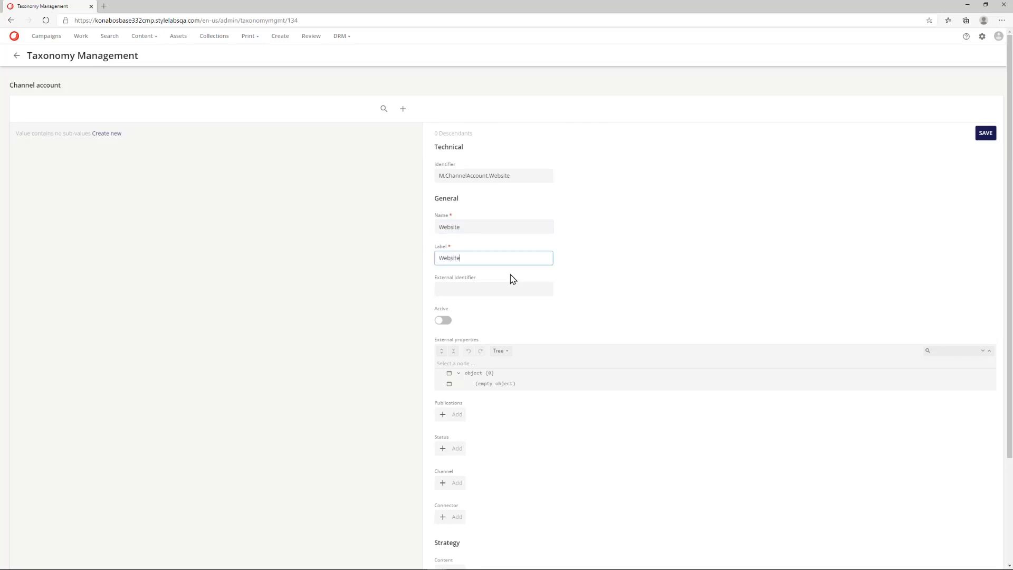
{"action": "scroll", "coordinate": [572, 317], "scroll_direction": "down", "scroll_amount": 3}
{"action": "left_click", "coordinate": [442, 188]}
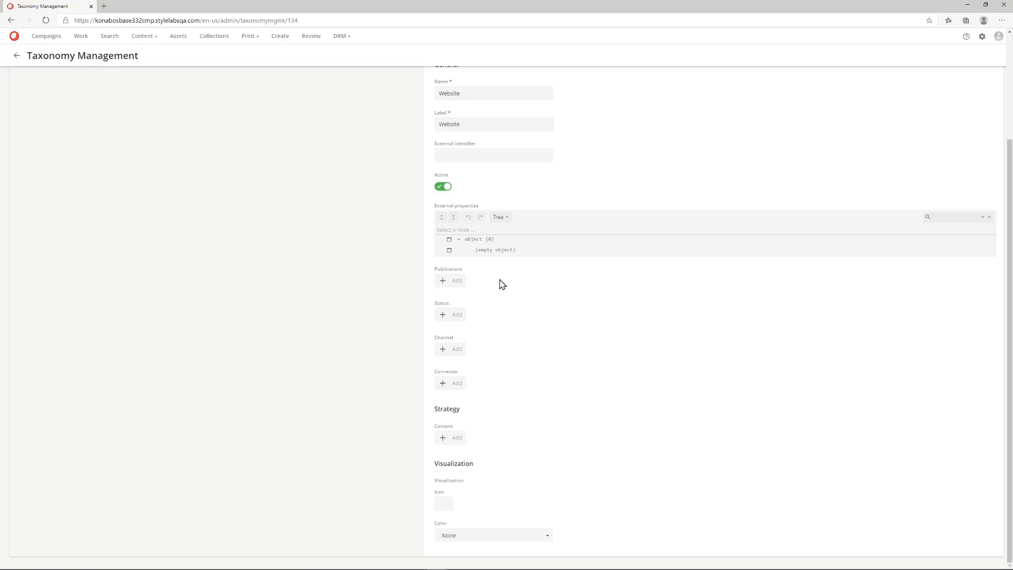
Set the Website channel account's status to Available and save it.
{"action": "scroll", "coordinate": [549, 303], "scroll_direction": "up", "scroll_amount": 3}
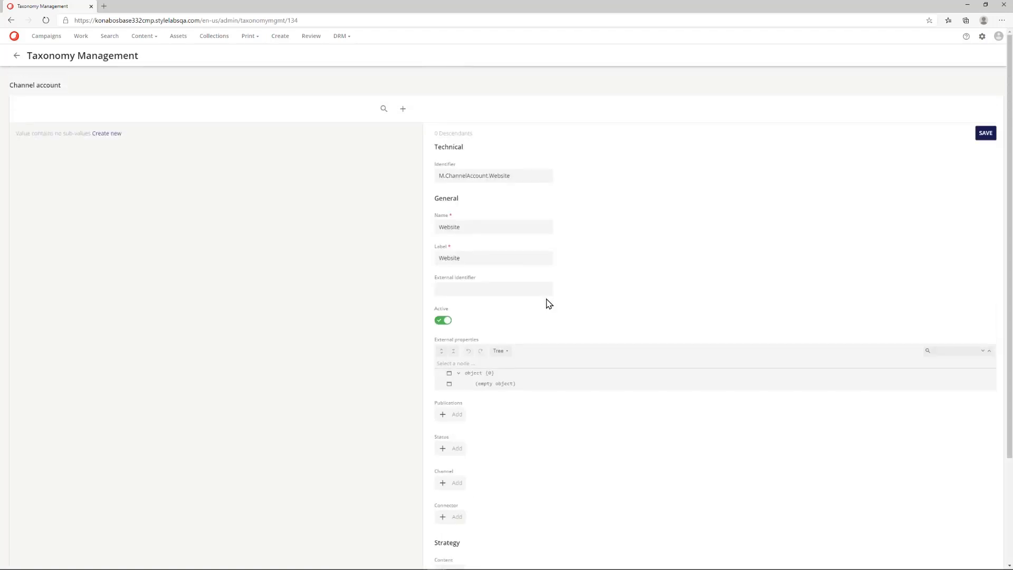
{"action": "scroll", "coordinate": [549, 303], "scroll_direction": "down", "scroll_amount": 3}
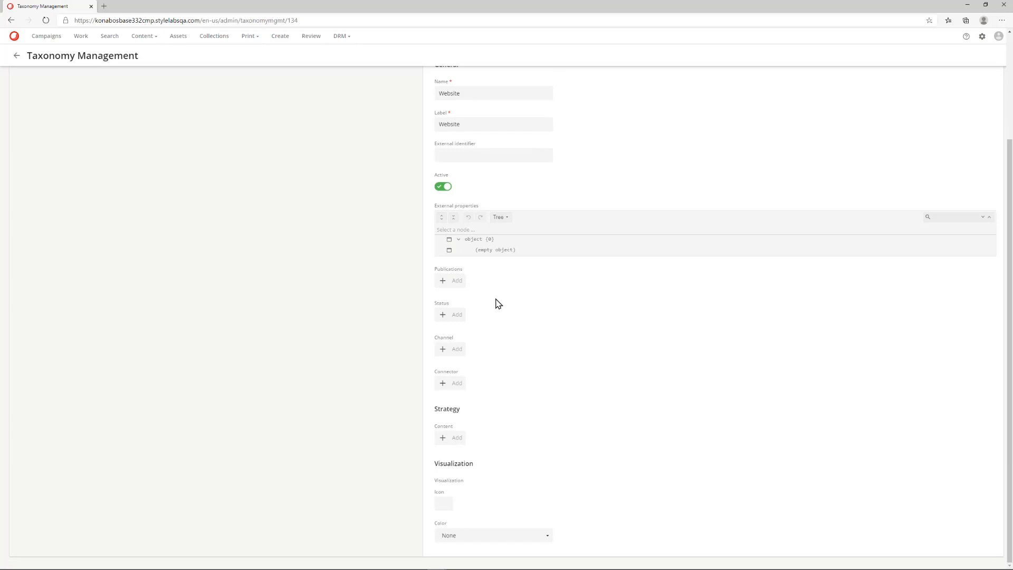
{"action": "left_click", "coordinate": [452, 315]}
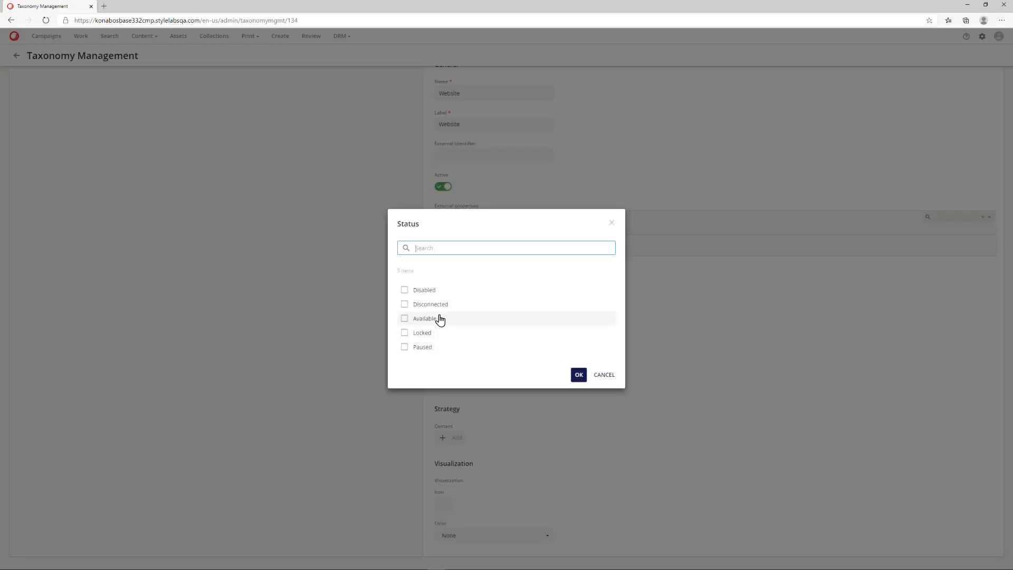
{"action": "left_click", "coordinate": [440, 320]}
{"action": "left_click", "coordinate": [579, 374]}
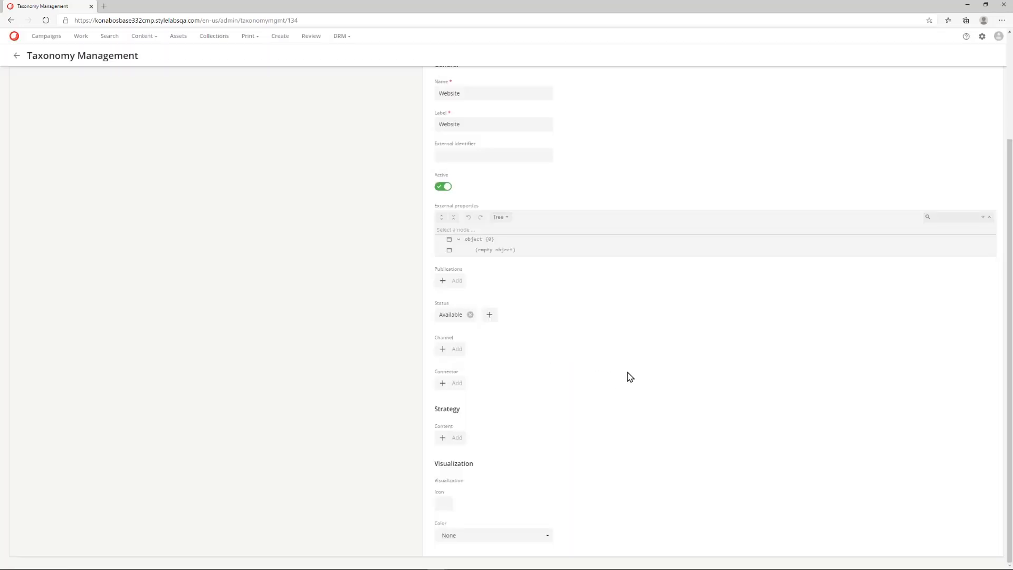
{"action": "scroll", "coordinate": [679, 350], "scroll_direction": "up", "scroll_amount": 3}
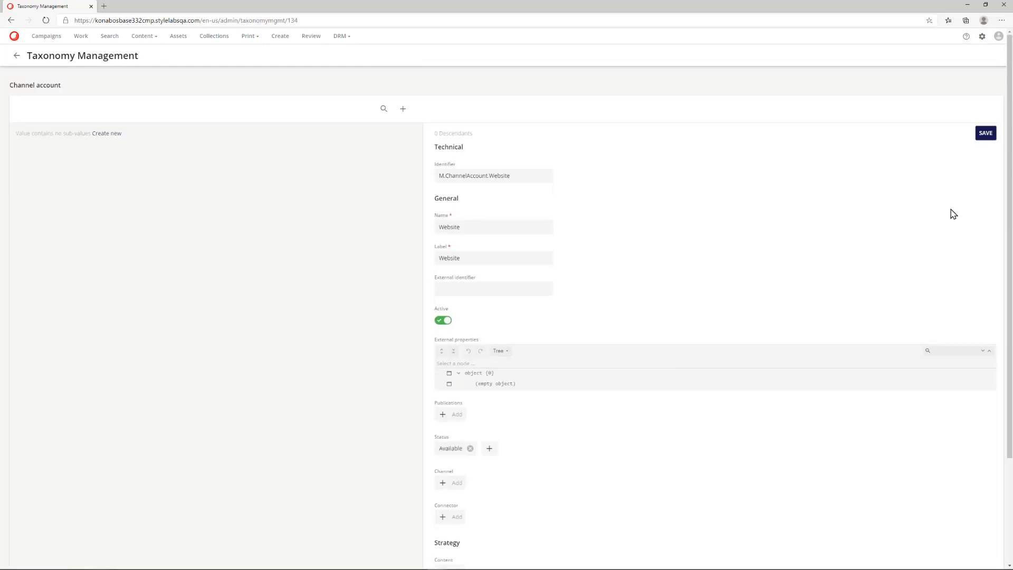
{"action": "left_click", "coordinate": [986, 133]}
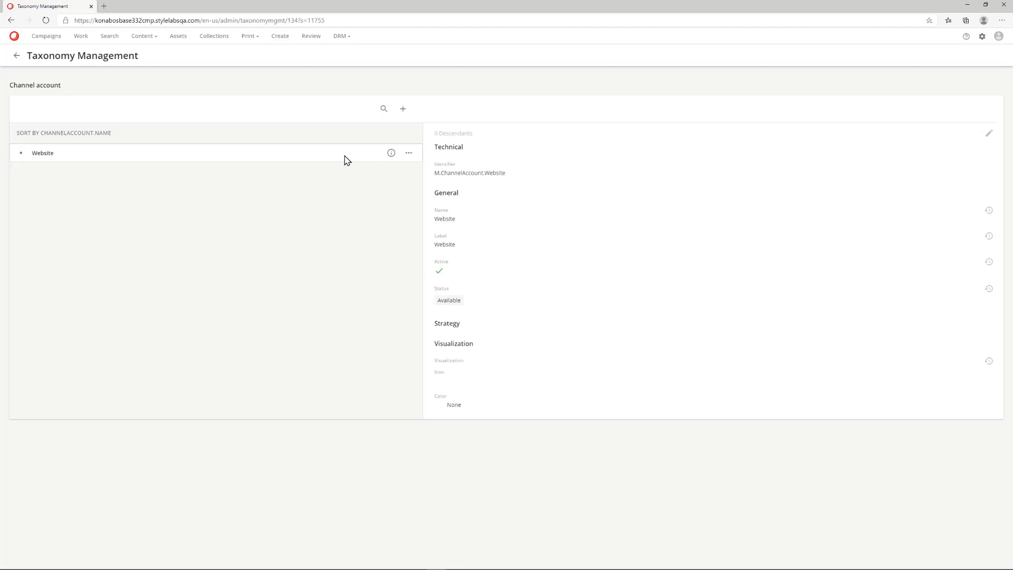
Add an active channel account value with name and label "Official Twitter" and save it.
{"action": "left_click", "coordinate": [404, 110]}
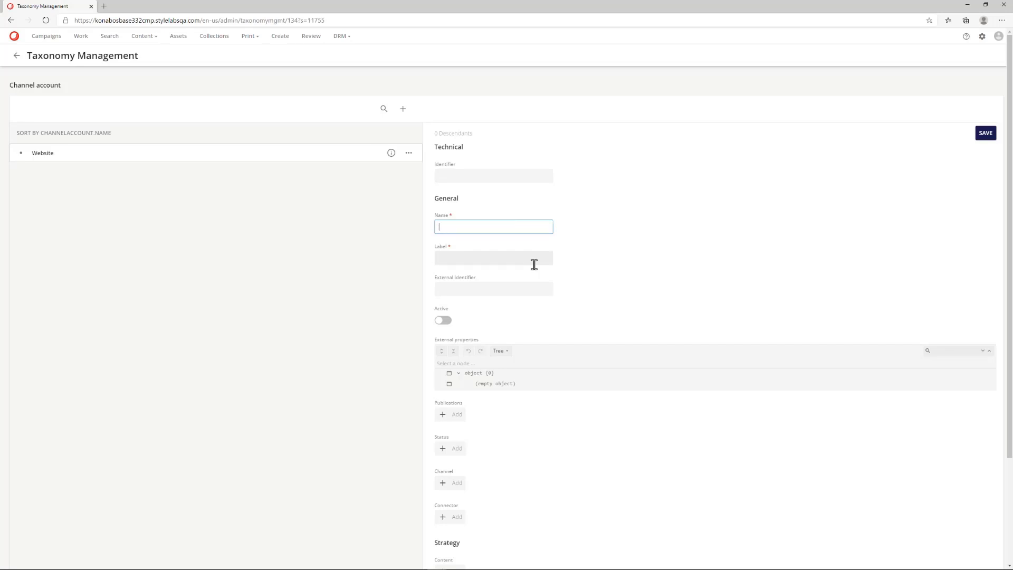
{"action": "type", "text": "Official Twitter"}
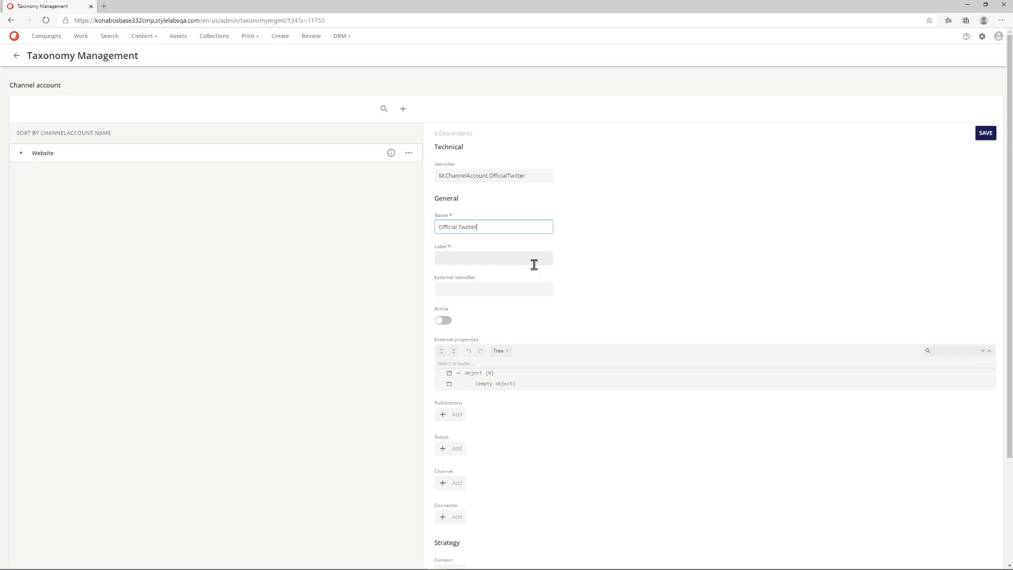
{"action": "key", "text": "ctrl+a"}
{"action": "key", "text": "ctrl+c"}
{"action": "left_click", "coordinate": [534, 259]}
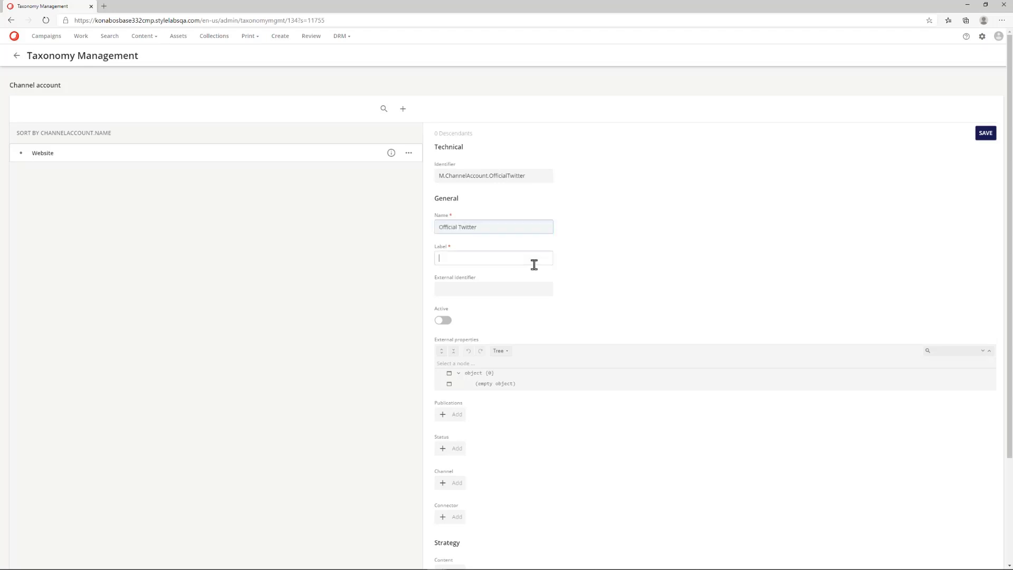
{"action": "key", "text": "ctrl+v"}
{"action": "left_click", "coordinate": [443, 320]}
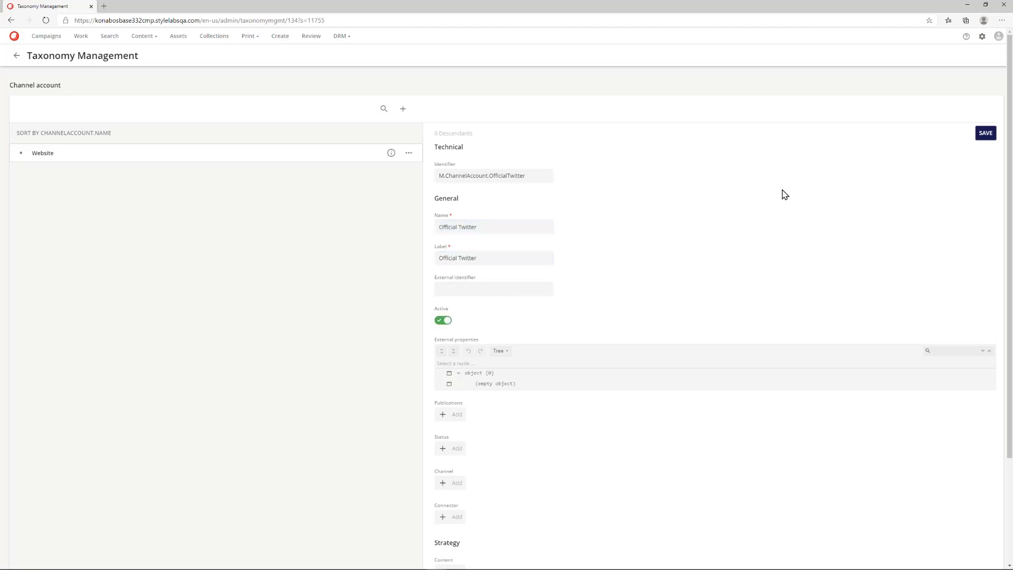
{"action": "left_click", "coordinate": [987, 135]}
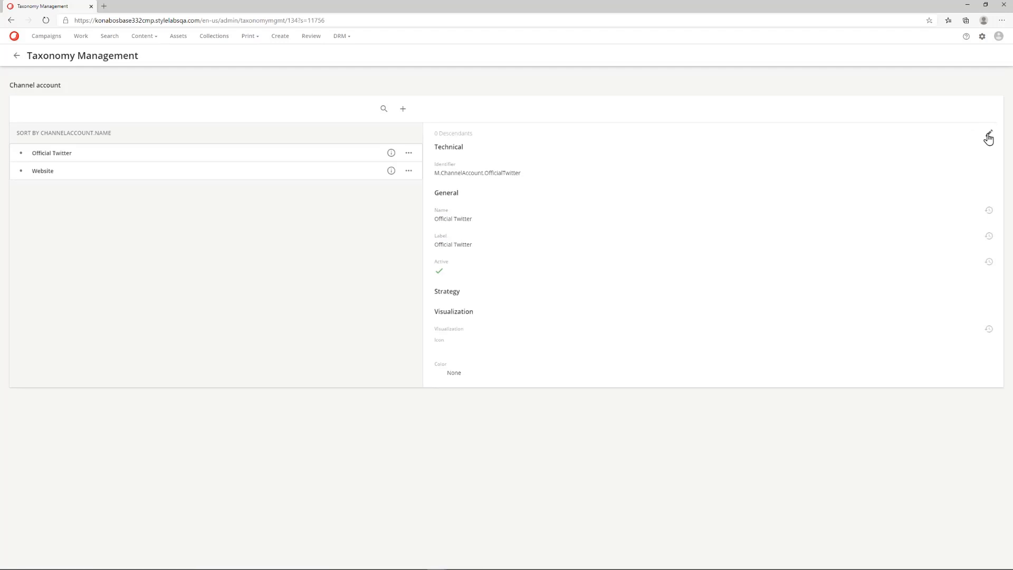
Return to the taxonomy list, search for "Region" and open the Region taxonomy for management.
{"action": "left_click", "coordinate": [16, 56]}
{"action": "left_click", "coordinate": [101, 89]}
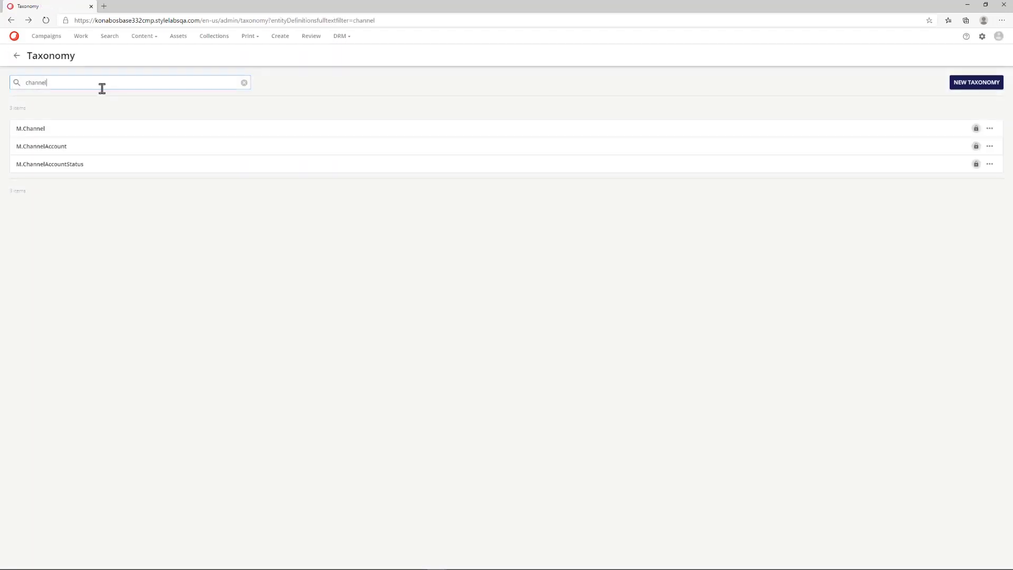
{"action": "key", "text": "ctrl+a"}
{"action": "type", "text": "Region"}
{"action": "left_click", "coordinate": [58, 130]}
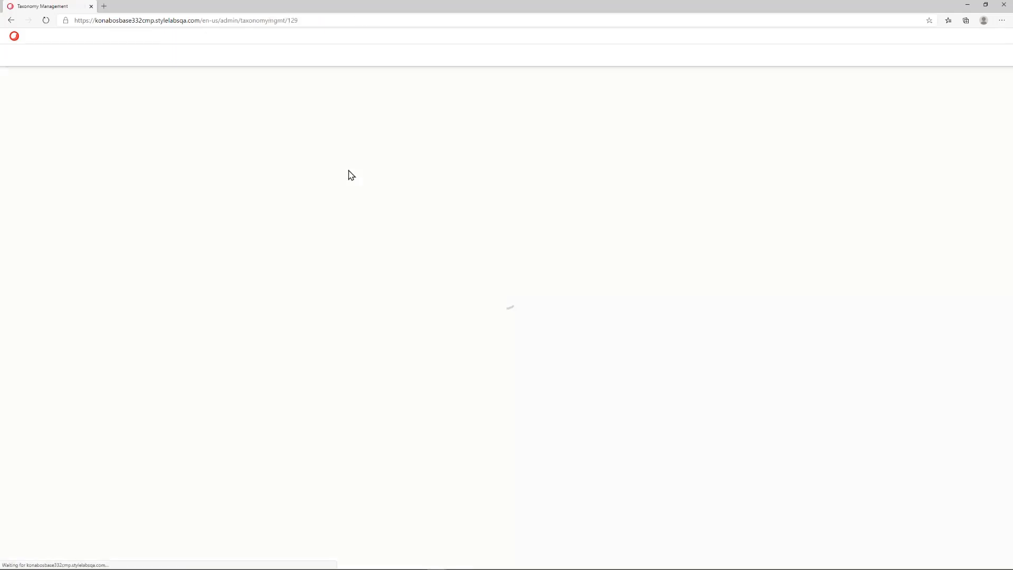
Create a region value labelled "US" and save it.
{"action": "left_click", "coordinate": [403, 109]}
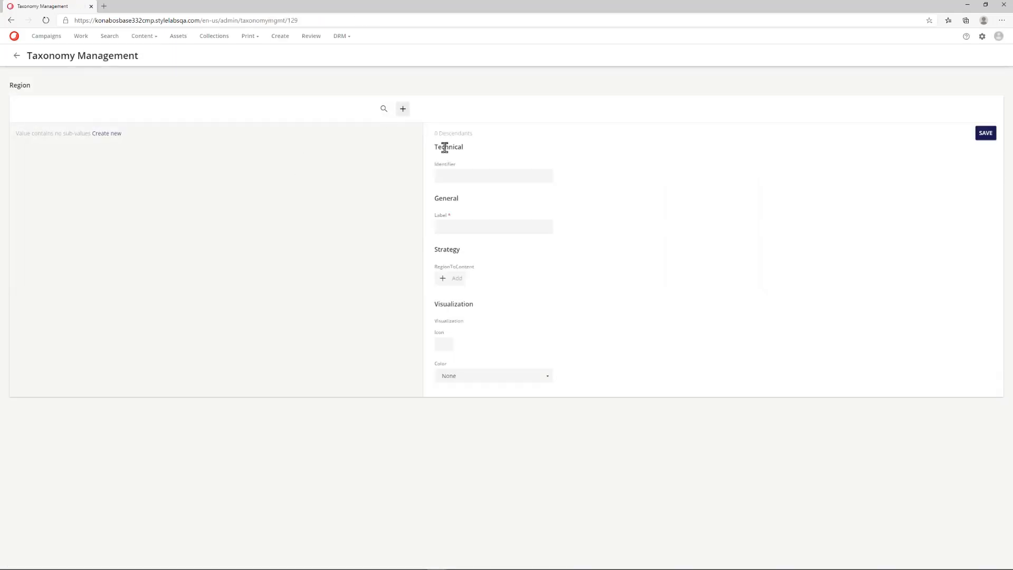
{"action": "left_click", "coordinate": [471, 228]}
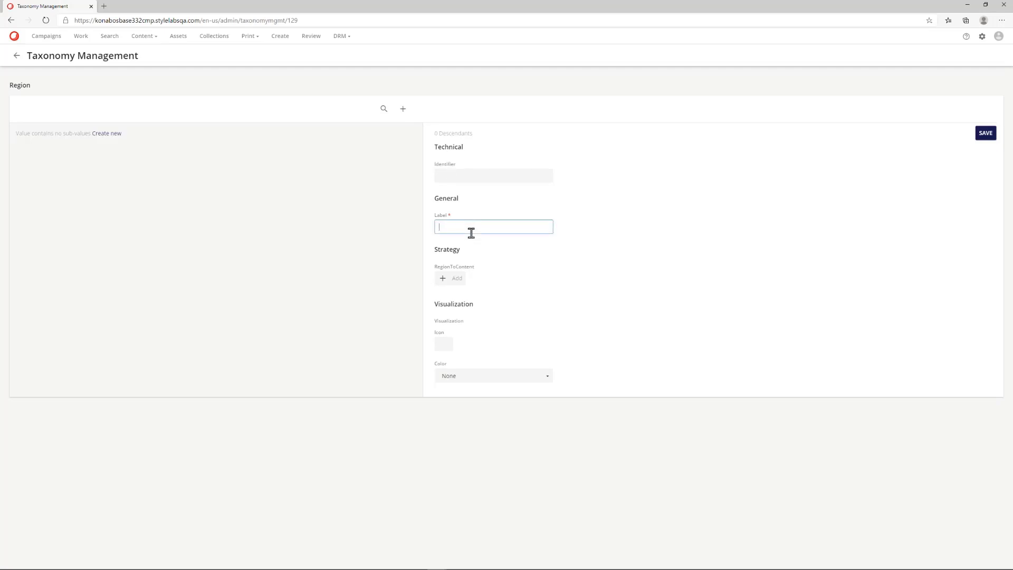
{"action": "type", "text": "US"}
{"action": "left_click", "coordinate": [985, 134]}
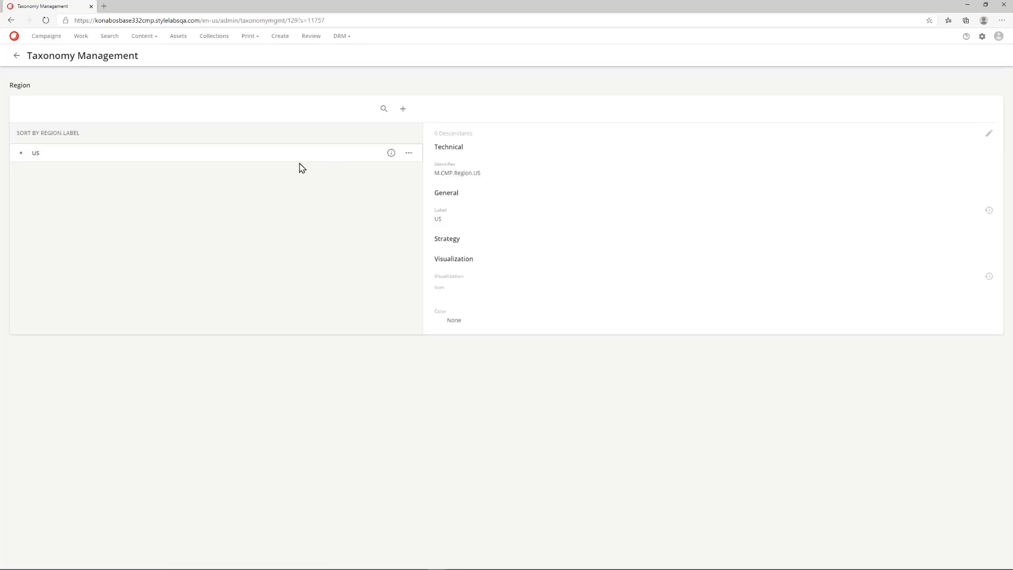
Create a region value labelled "Canada" and save it.
{"action": "left_click", "coordinate": [403, 109]}
{"action": "left_click", "coordinate": [518, 228]}
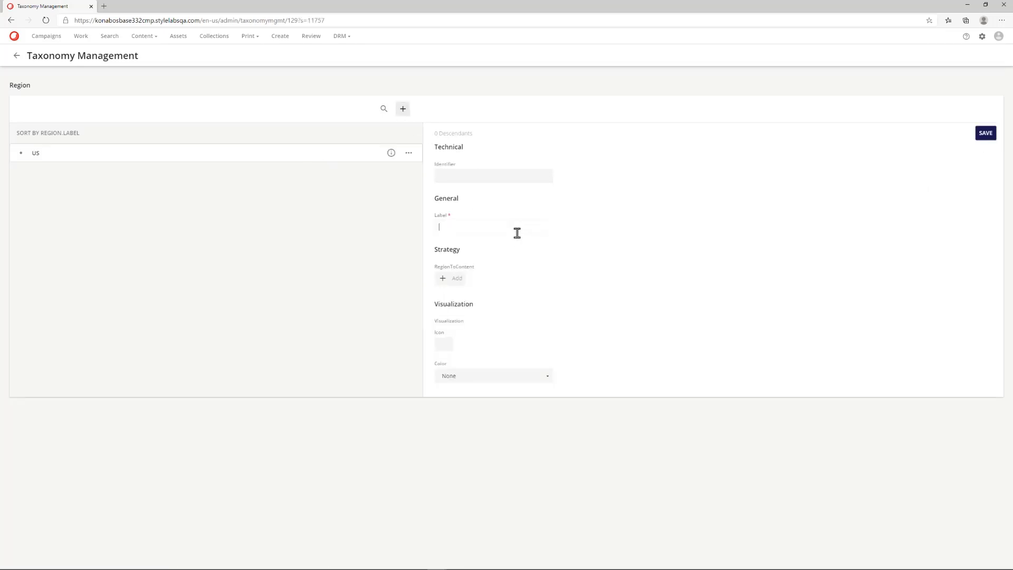
{"action": "type", "text": "Canada"}
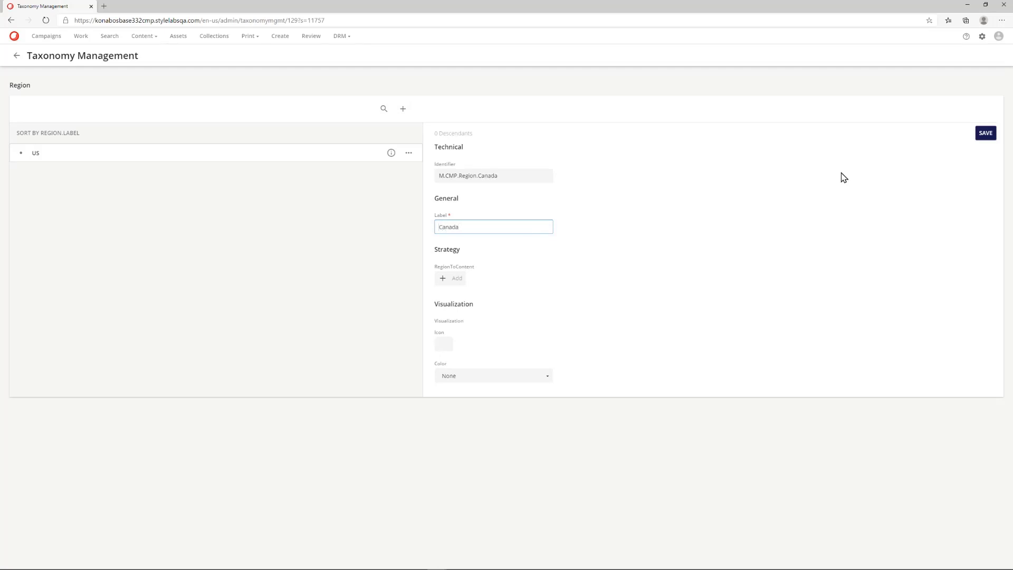
{"action": "left_click", "coordinate": [982, 134]}
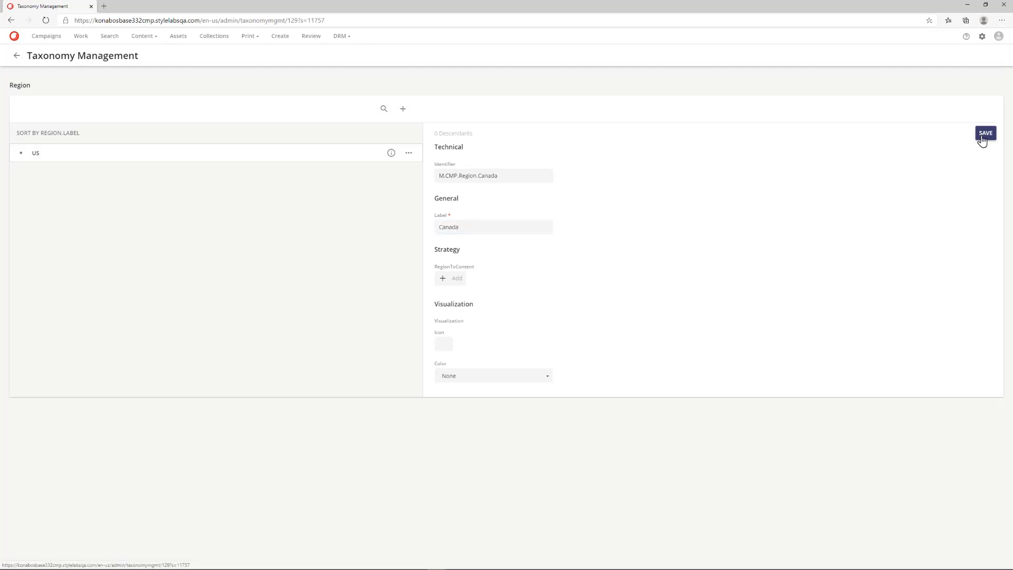
Add a region value labelled "Europe" to the Region taxonomy and save it.
{"action": "left_click", "coordinate": [403, 109]}
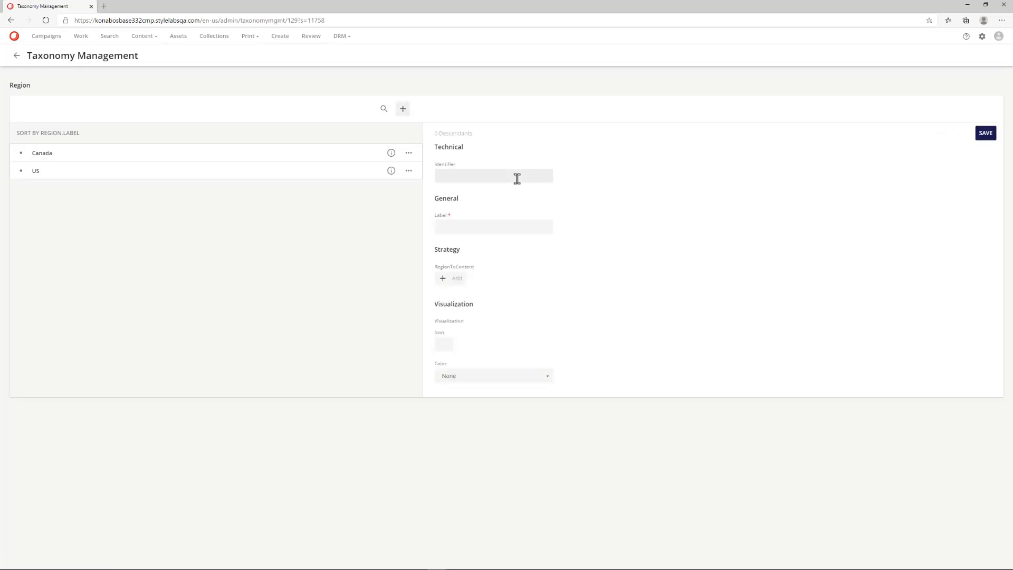
{"action": "left_click", "coordinate": [517, 232]}
{"action": "type", "text": "Eu"}
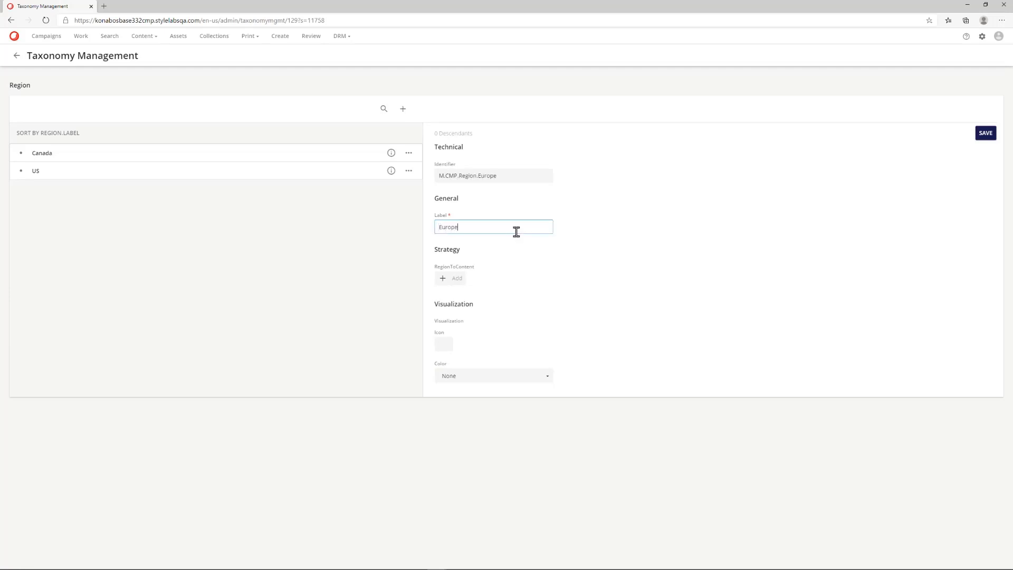
{"action": "type", "text": "rope"}
{"action": "left_click", "coordinate": [984, 133]}
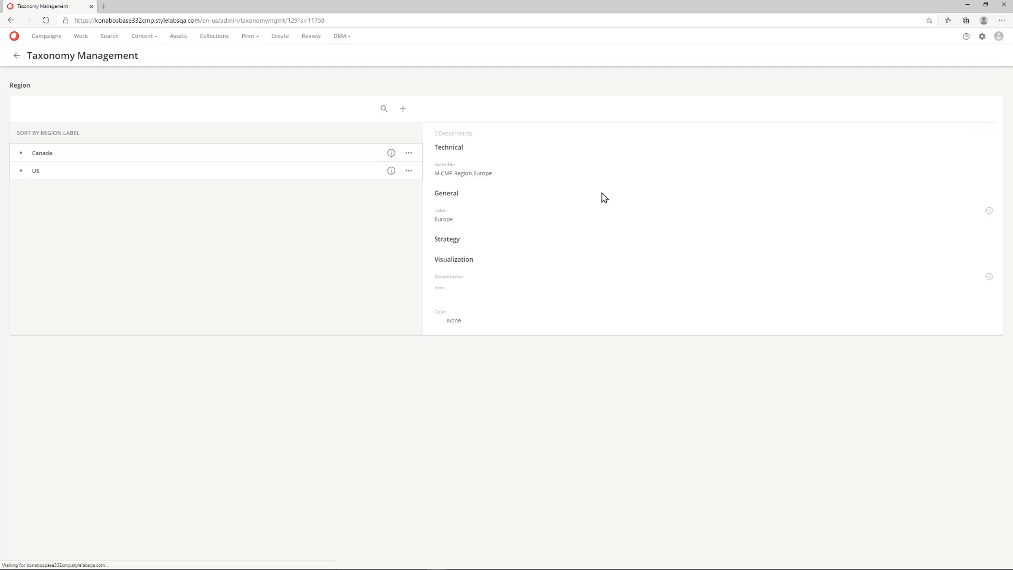
Add a region value labelled "Asia" and save it.
{"action": "left_click", "coordinate": [403, 109]}
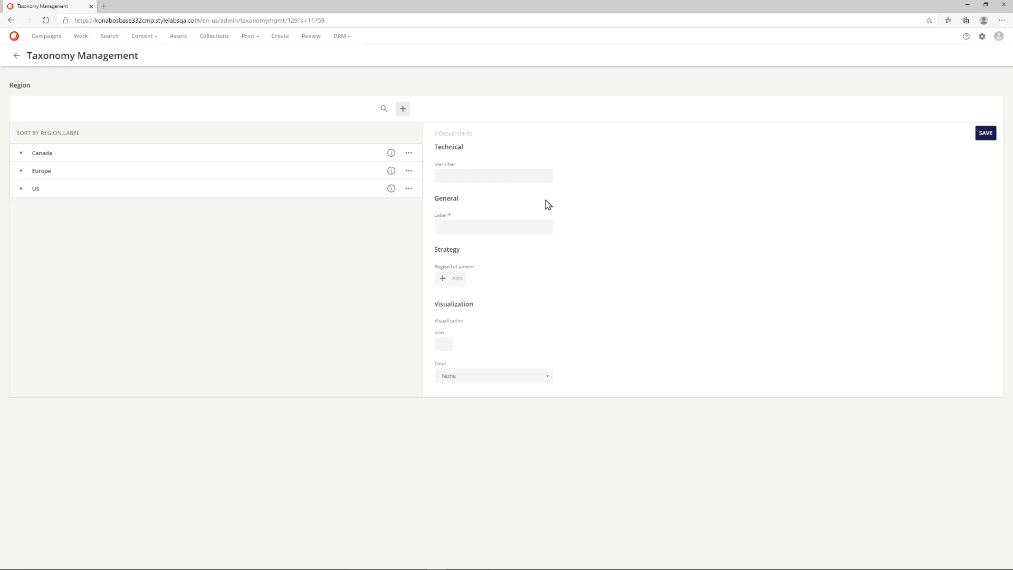
{"action": "left_click", "coordinate": [534, 233]}
{"action": "type", "text": "Asia"}
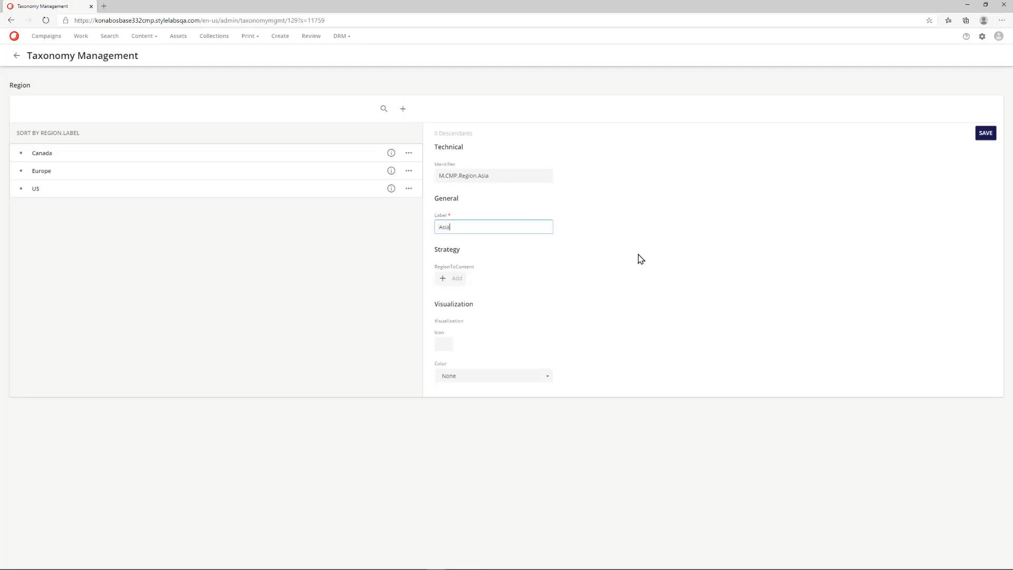
{"action": "left_click", "coordinate": [991, 136]}
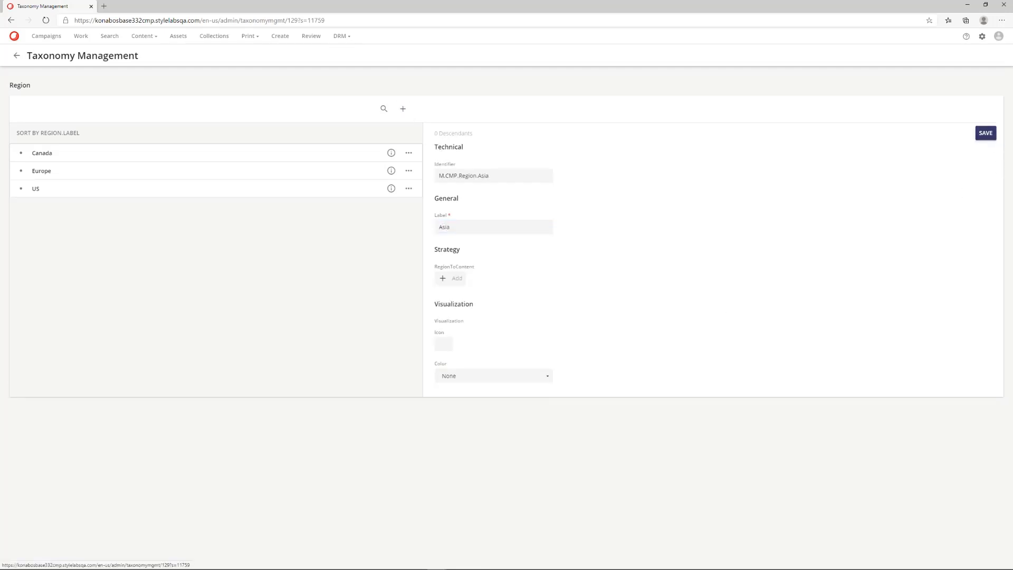
Open "Announcing the start of the Hackathon" from the Sitecore Hackathon 2021 campaign, put its strategy fields in edit mode and check the audience choices.
{"action": "left_click", "coordinate": [41, 37]}
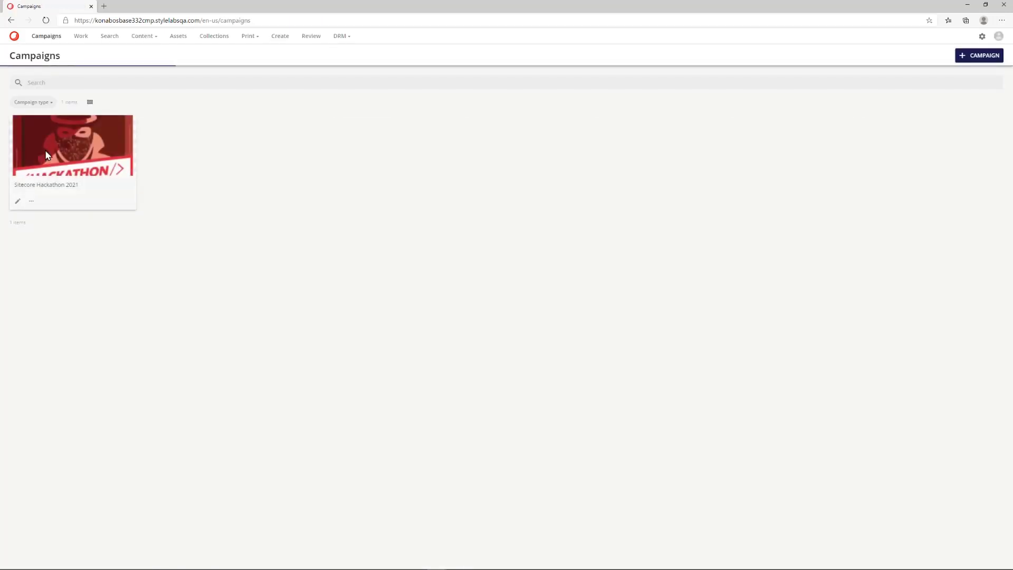
{"action": "left_click", "coordinate": [87, 184]}
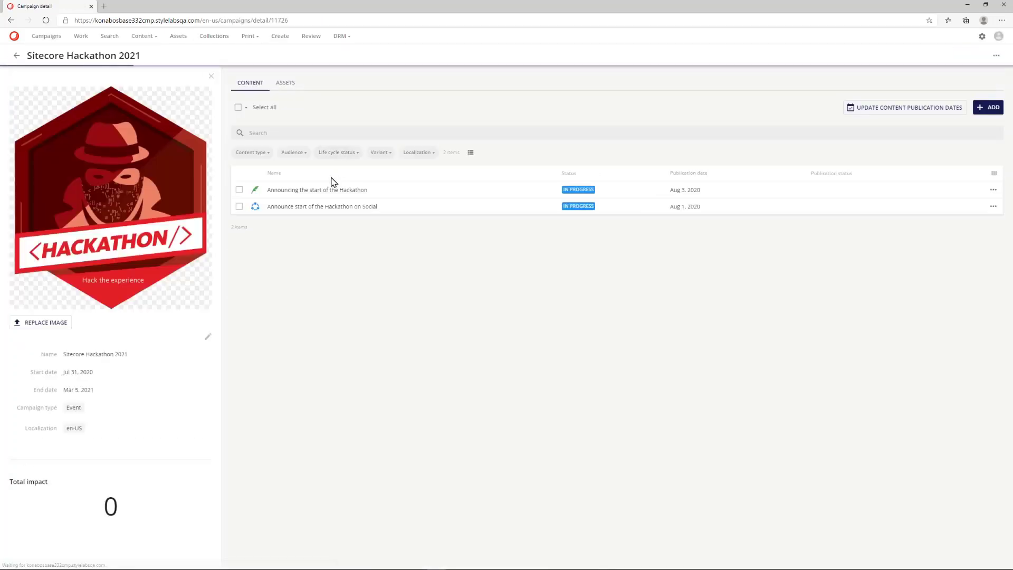
{"action": "left_click", "coordinate": [337, 191]}
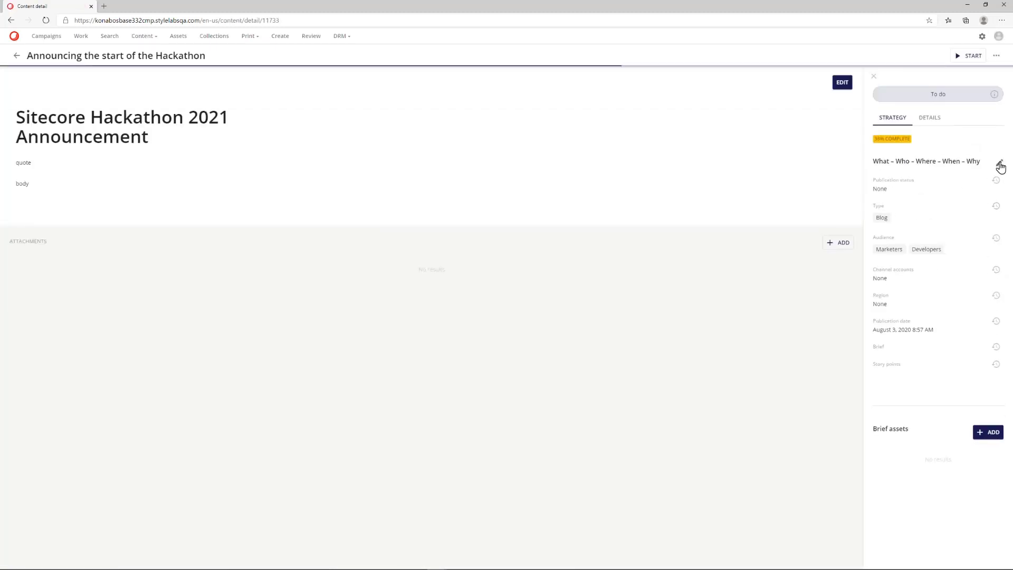
{"action": "left_click", "coordinate": [997, 162]}
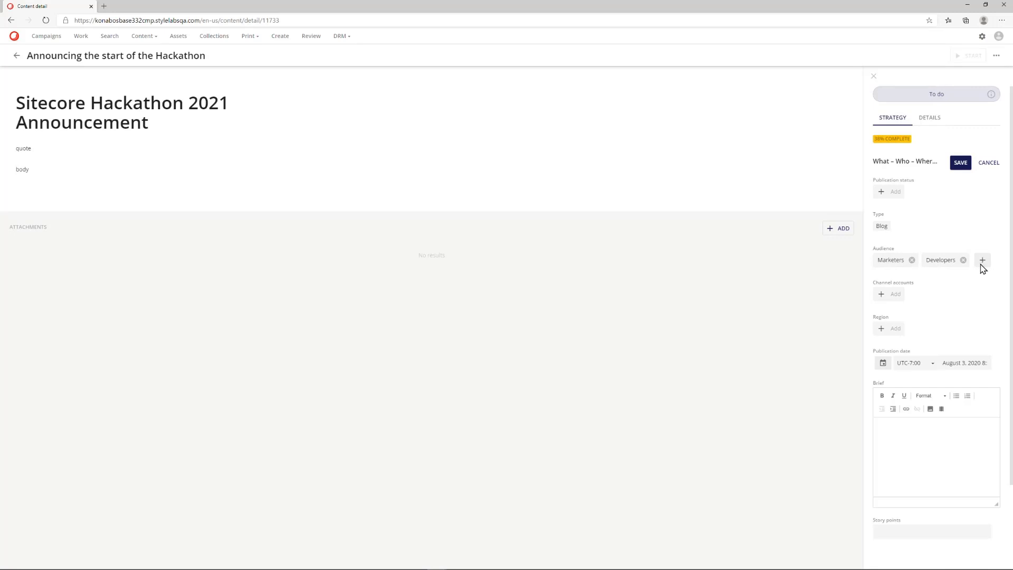
{"action": "left_click", "coordinate": [982, 260]}
{"action": "left_click", "coordinate": [605, 354]}
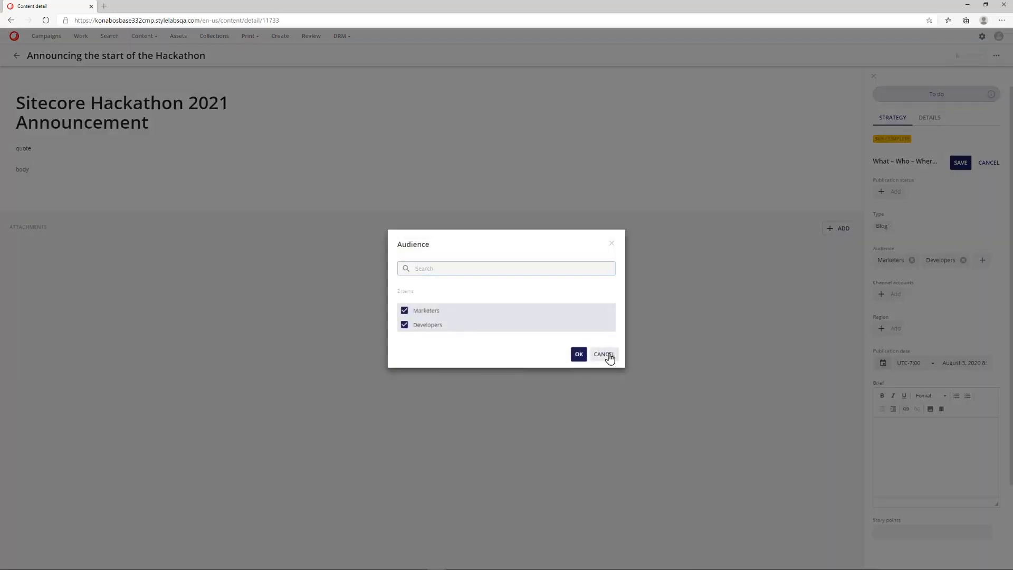
Assign the Website channel account to the blog announcement.
{"action": "left_click", "coordinate": [894, 295]}
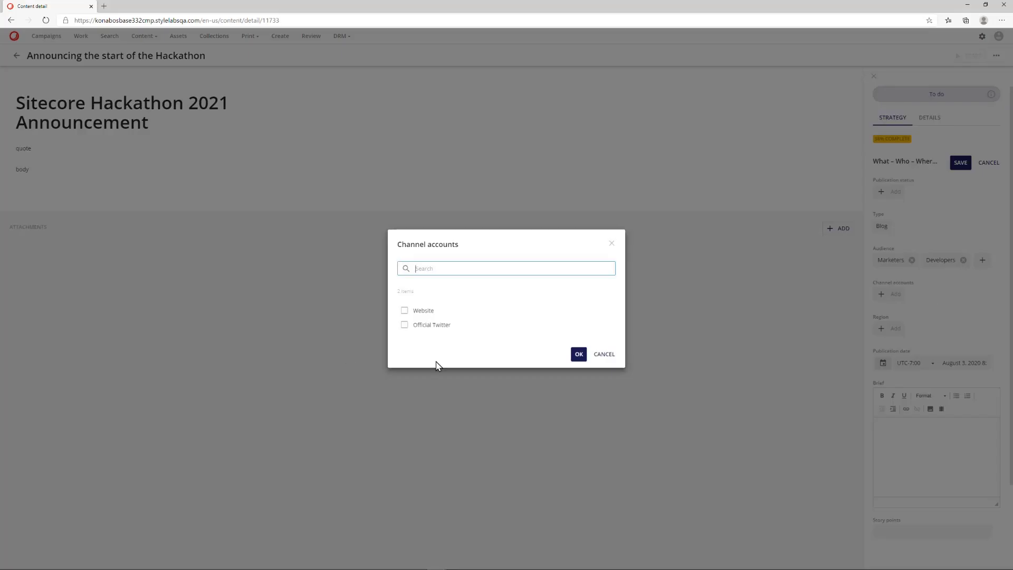
{"action": "left_click", "coordinate": [404, 310]}
{"action": "left_click", "coordinate": [579, 354]}
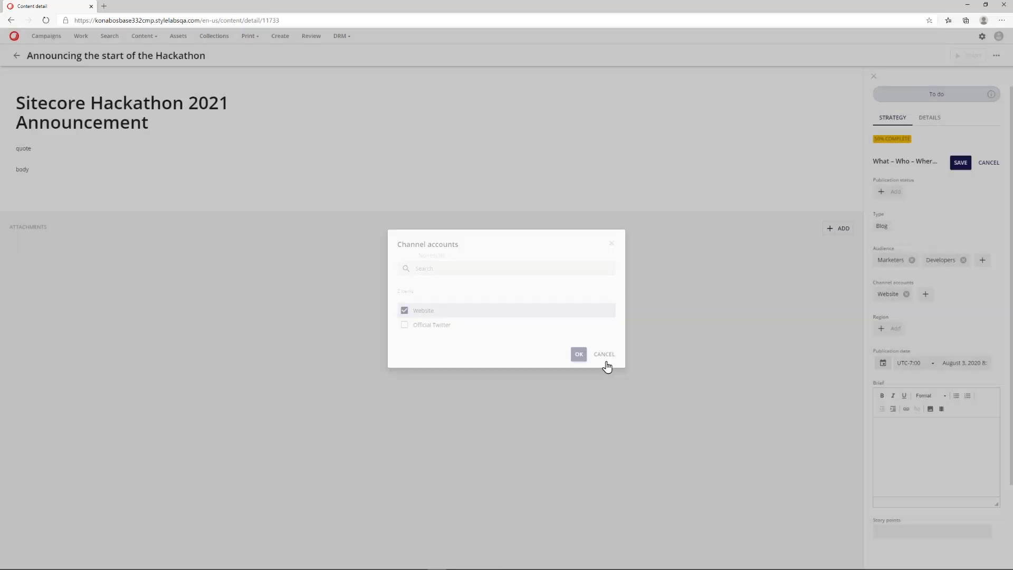
Assign the US region to the blog announcement and save its strategy fields.
{"action": "left_click", "coordinate": [892, 328]}
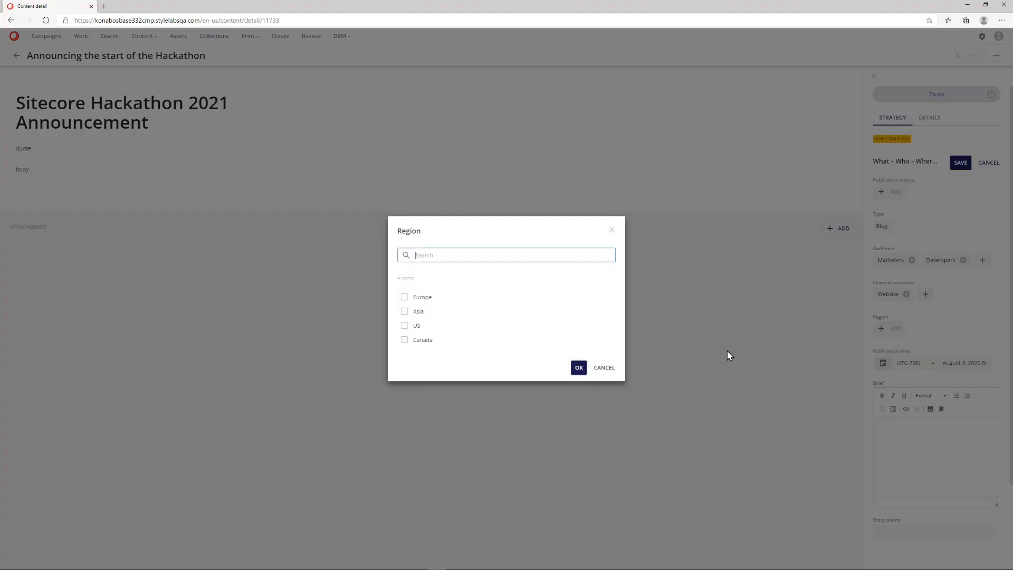
{"action": "left_click", "coordinate": [405, 299]}
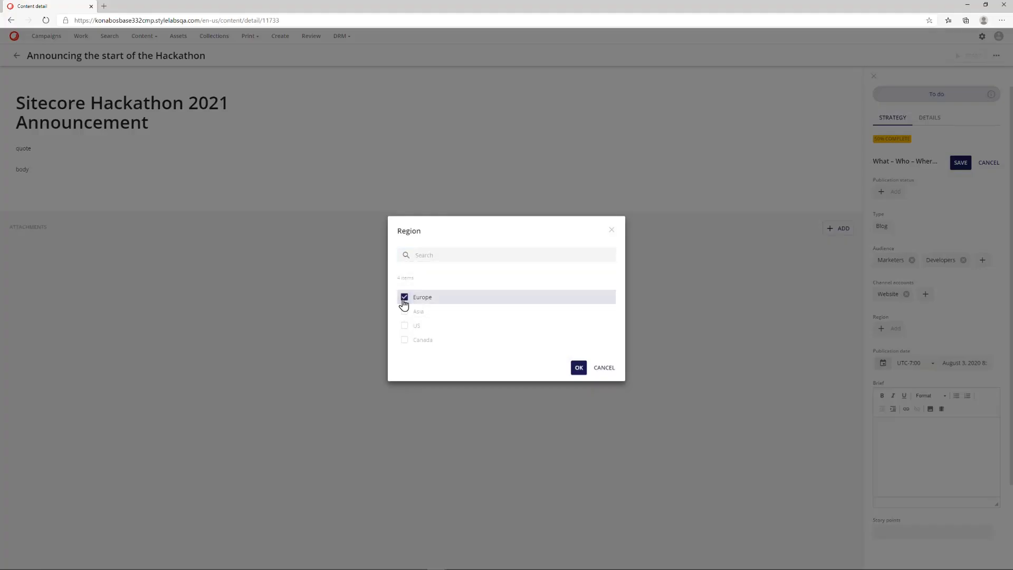
{"action": "left_click", "coordinate": [404, 299]}
{"action": "left_click", "coordinate": [405, 326]}
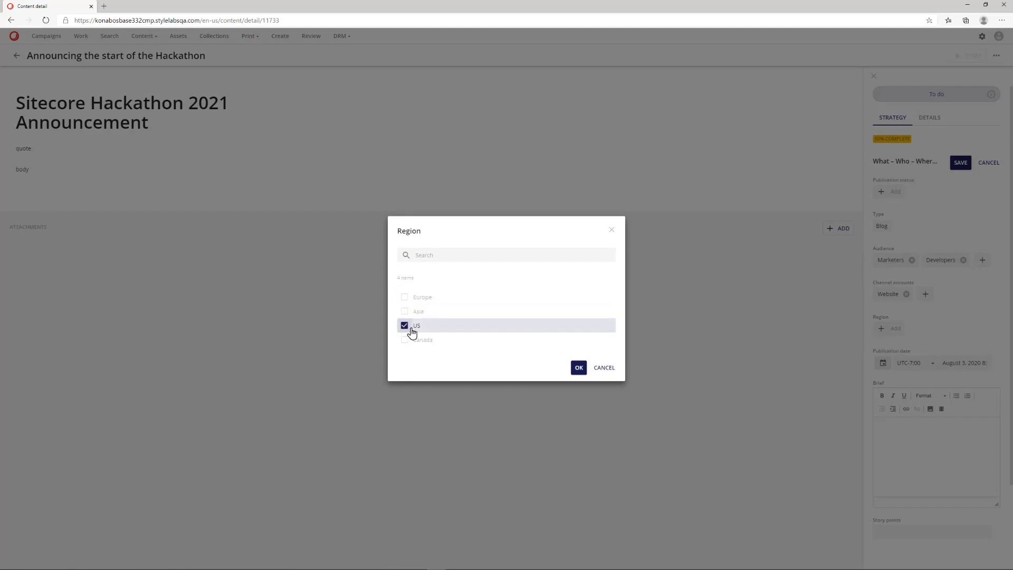
{"action": "left_click", "coordinate": [579, 368]}
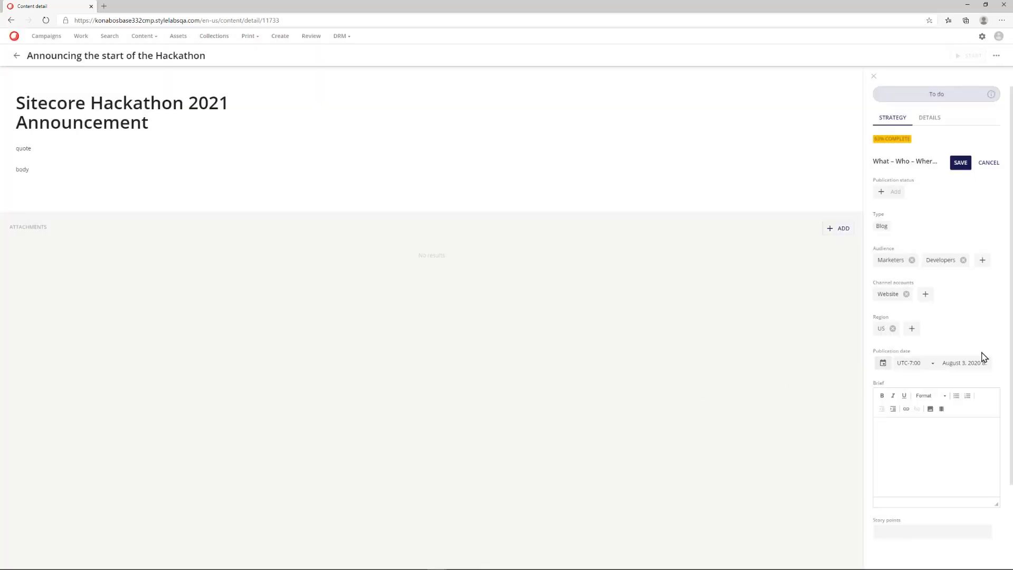
{"action": "scroll", "coordinate": [958, 323], "scroll_direction": "down", "scroll_amount": 2}
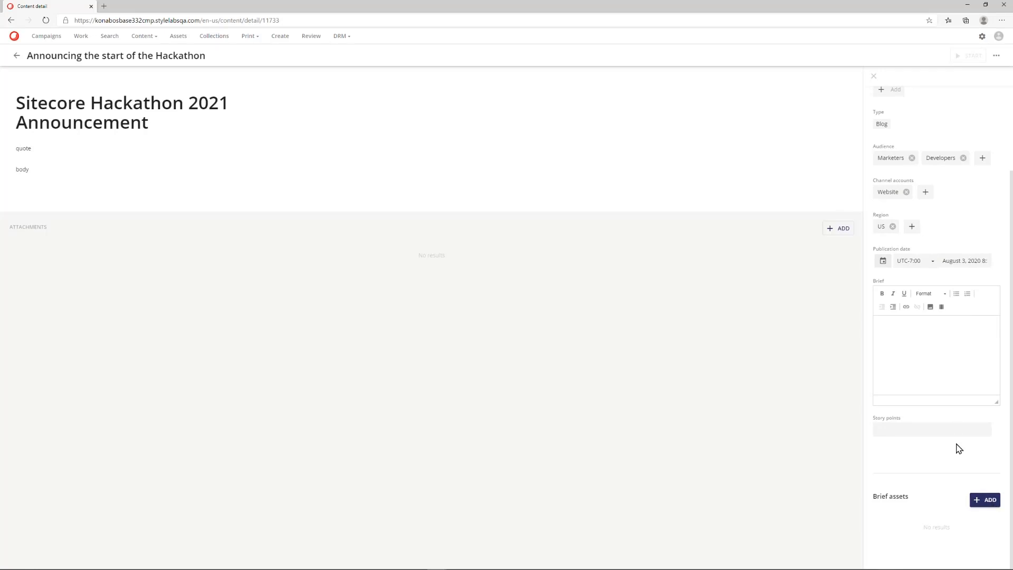
{"action": "scroll", "coordinate": [952, 380], "scroll_direction": "up", "scroll_amount": 2}
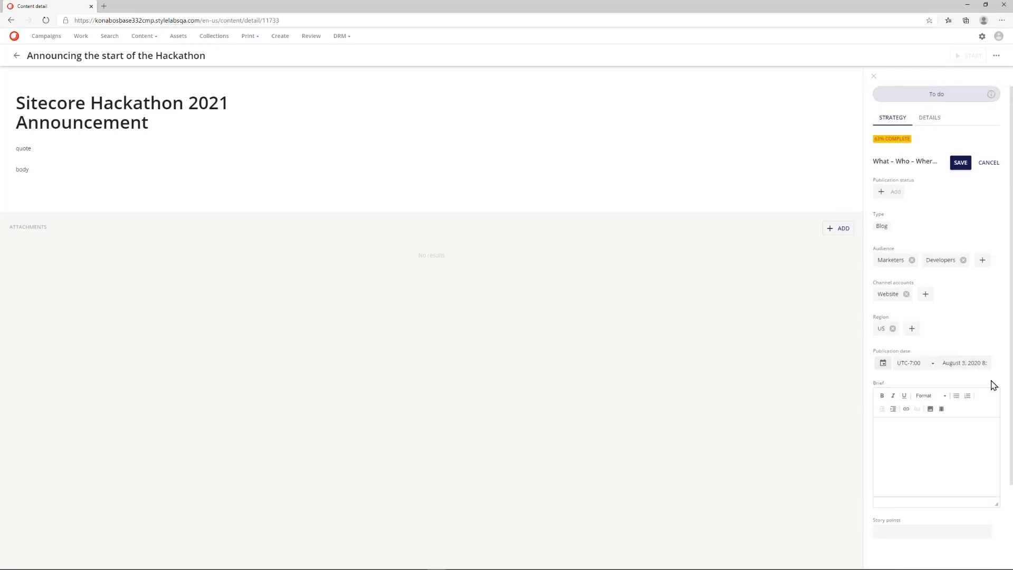
{"action": "scroll", "coordinate": [981, 373], "scroll_direction": "down", "scroll_amount": 2}
{"action": "scroll", "coordinate": [976, 395], "scroll_direction": "up", "scroll_amount": 2}
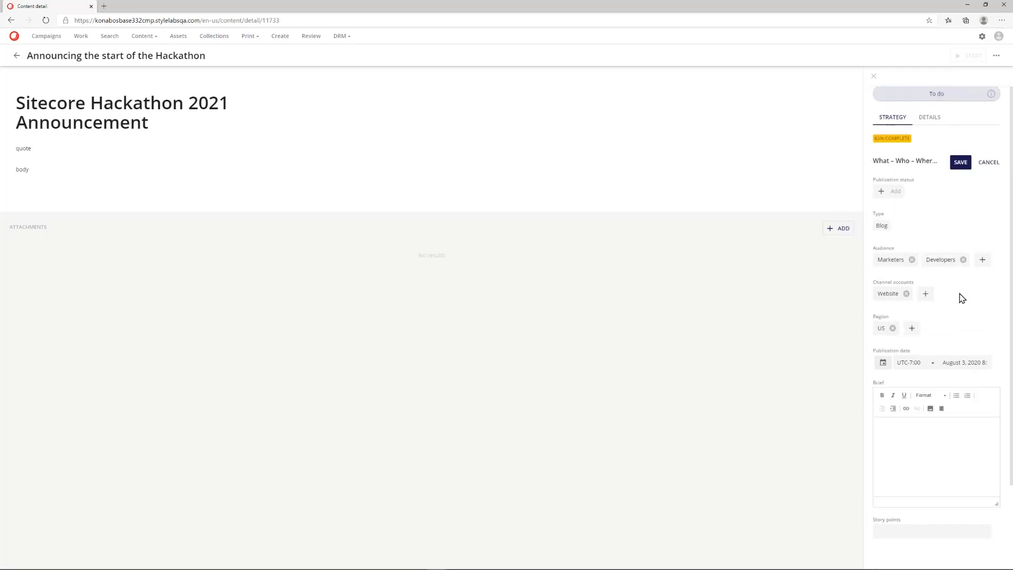
{"action": "left_click", "coordinate": [962, 166]}
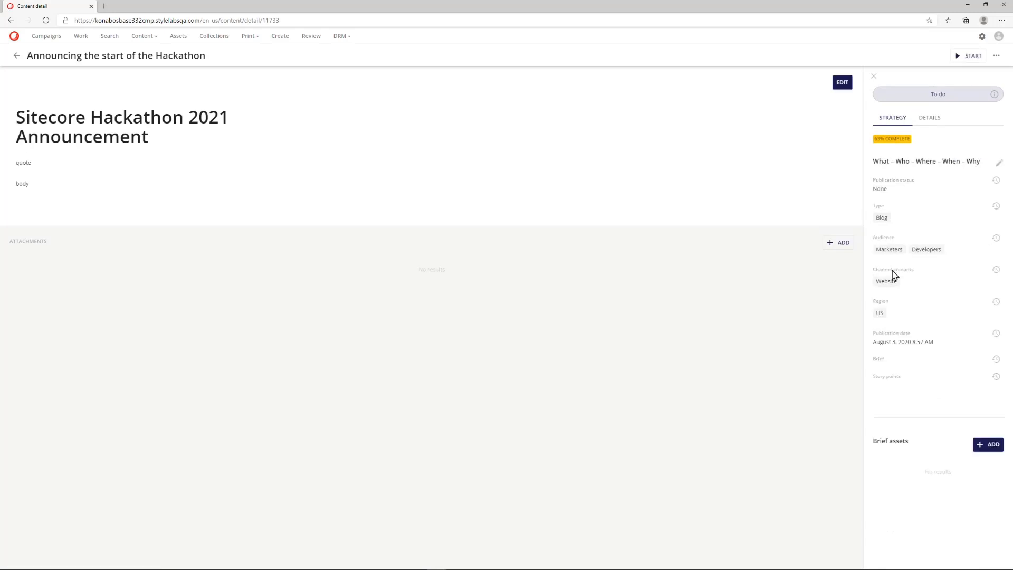
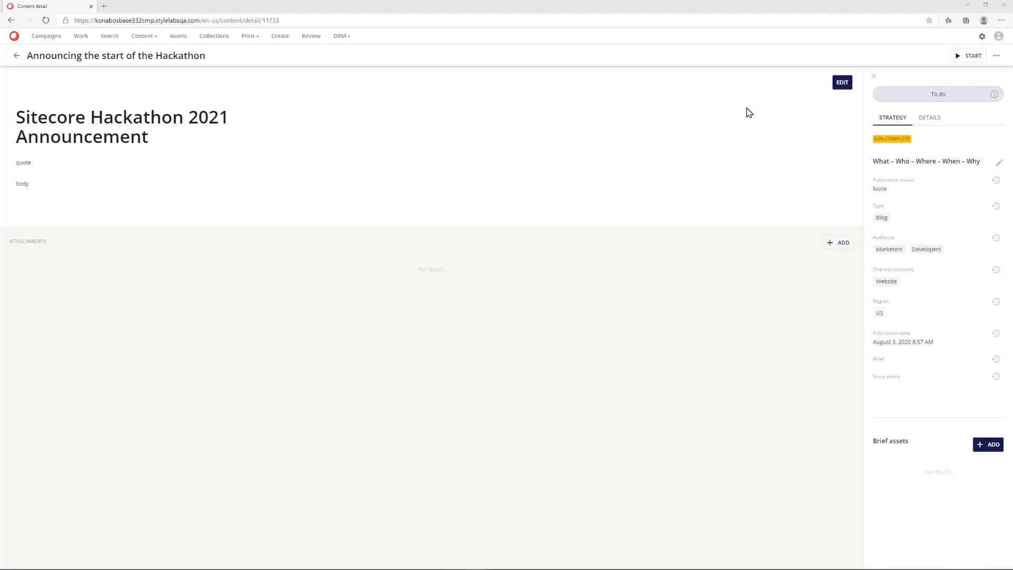
Open the content types administration and examine which members the Blog, Email, Recipe, Social media, Webinar, White paper and Advertisement types contain.
{"action": "left_click", "coordinate": [982, 36]}
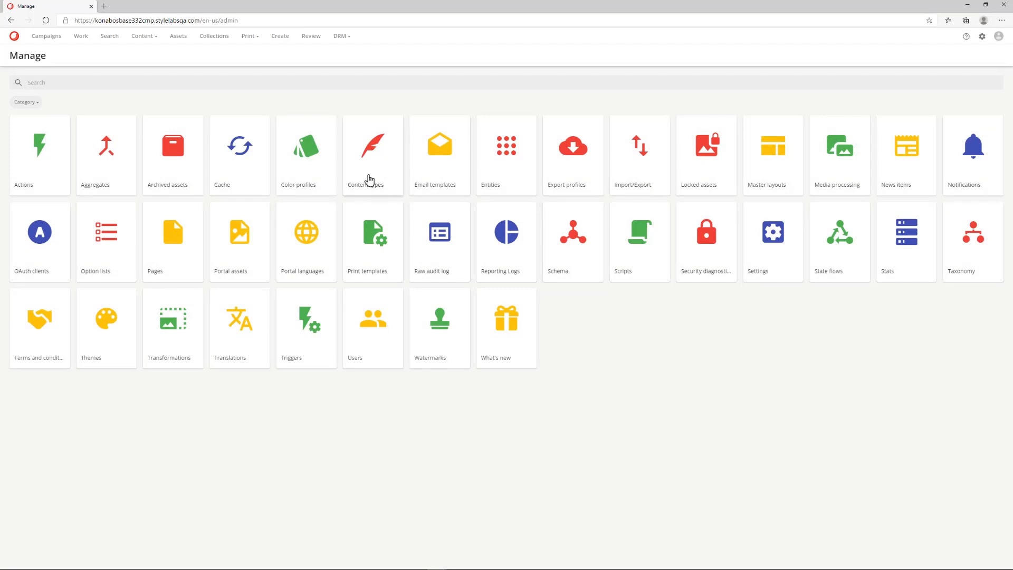
{"action": "left_click", "coordinate": [369, 180]}
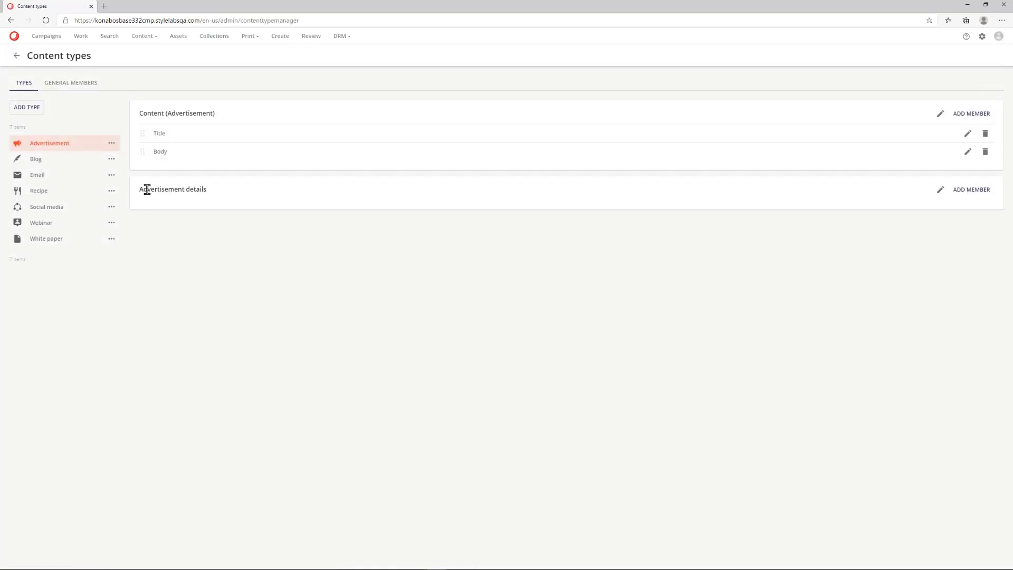
{"action": "left_click", "coordinate": [73, 161]}
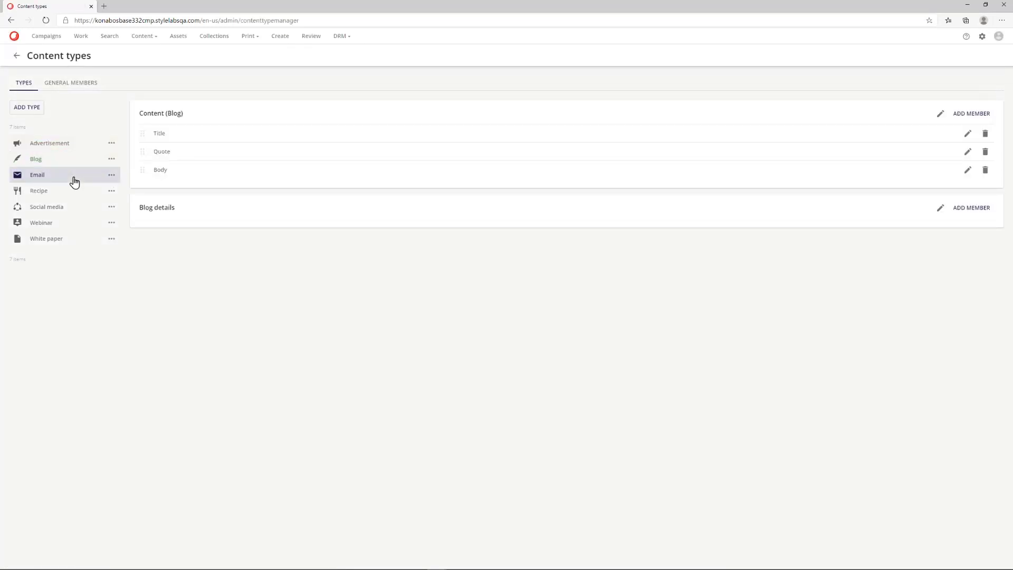
{"action": "left_click", "coordinate": [74, 181]}
{"action": "left_click", "coordinate": [76, 193]}
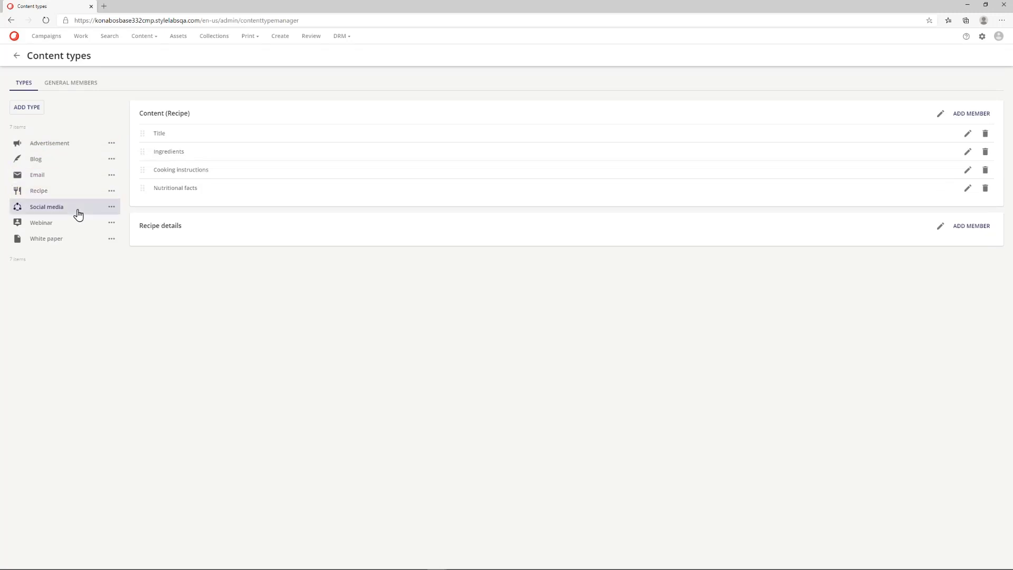
{"action": "left_click", "coordinate": [78, 212]}
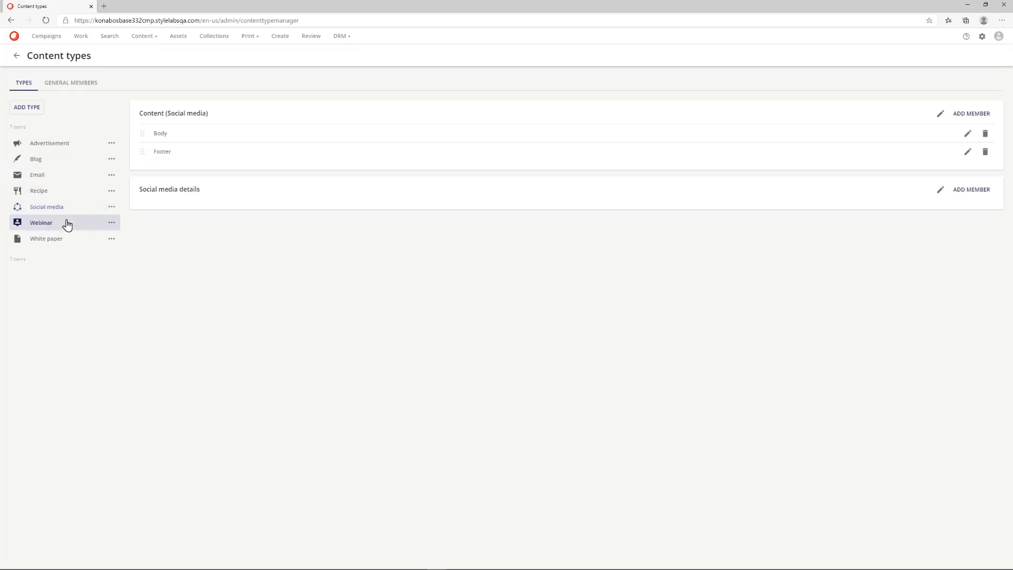
{"action": "left_click", "coordinate": [67, 224]}
{"action": "left_click", "coordinate": [62, 241]}
{"action": "left_click", "coordinate": [61, 192]}
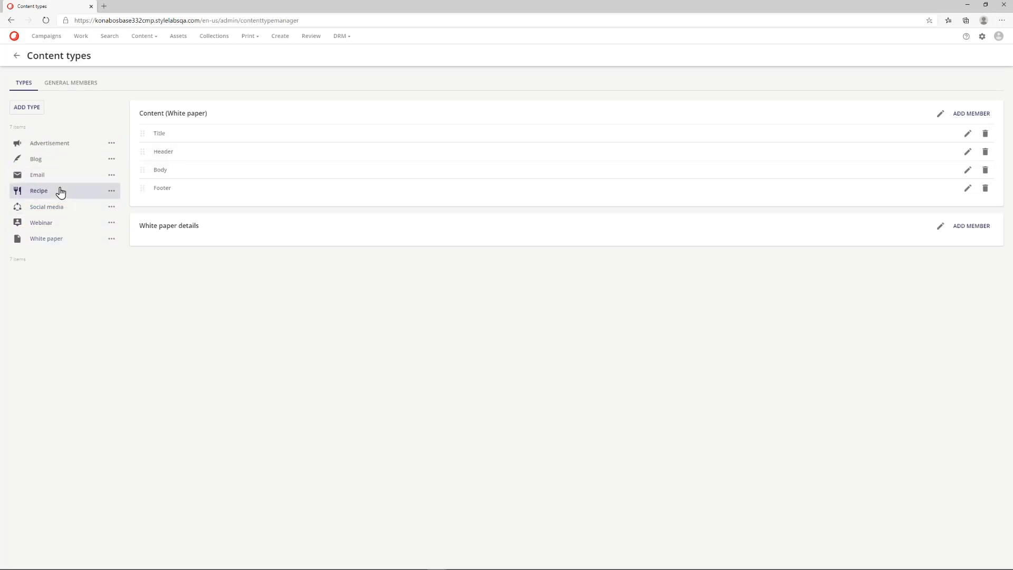
{"action": "left_click", "coordinate": [62, 243]}
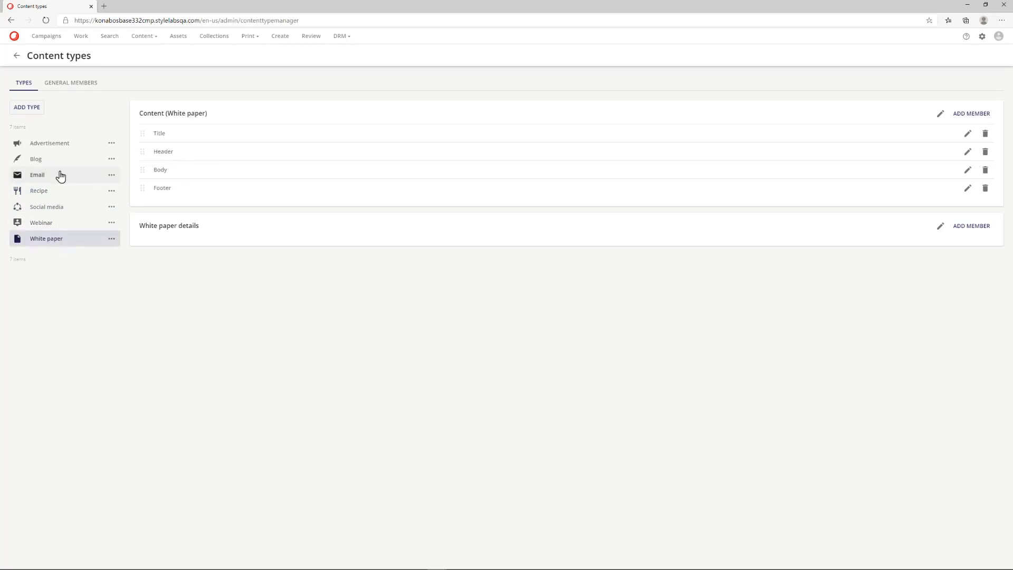
{"action": "left_click", "coordinate": [59, 150]}
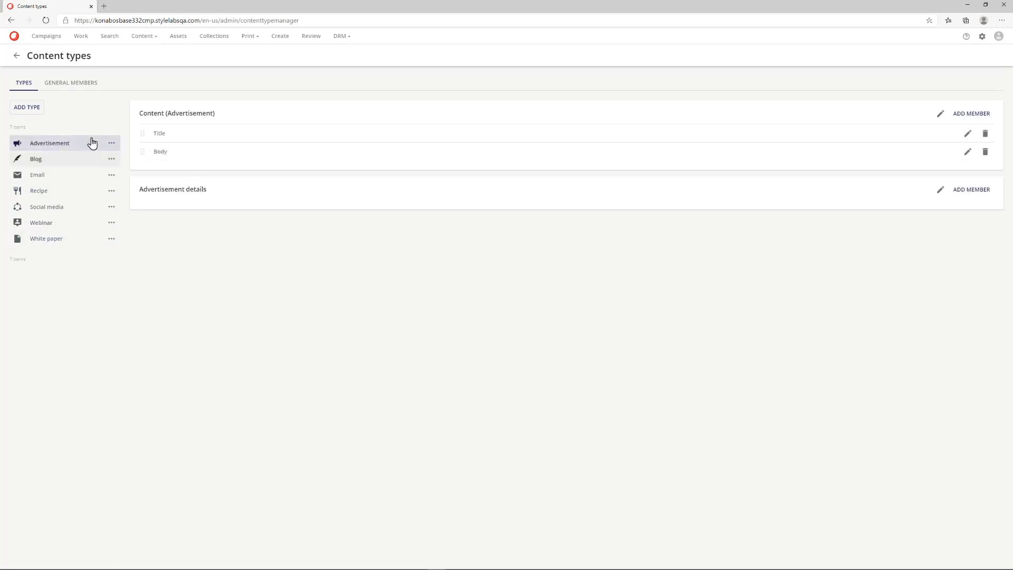
Create a content type labelled Event with the calendar-style event icon and a yellow color.
{"action": "left_click", "coordinate": [31, 108]}
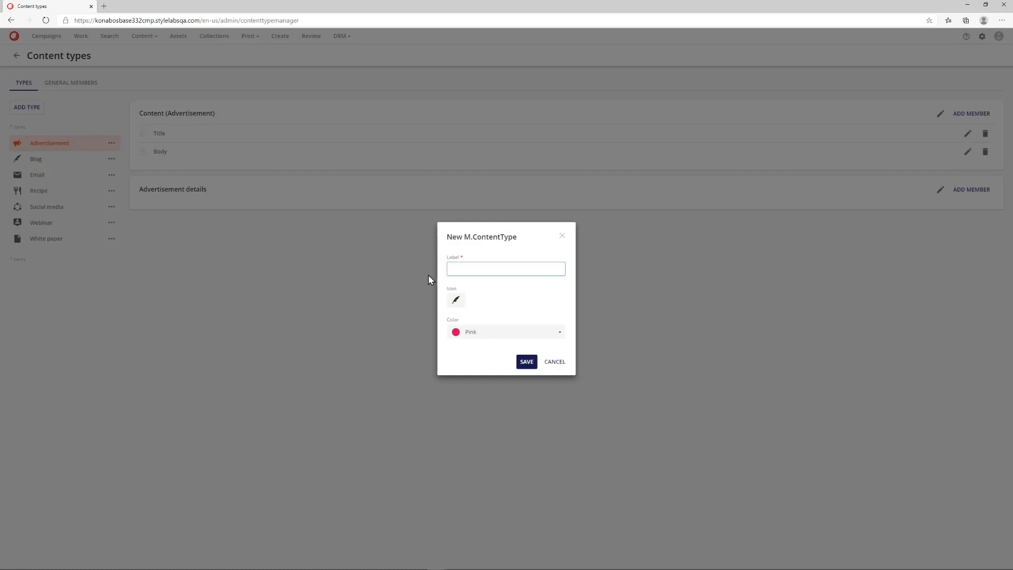
{"action": "type", "text": "Event"}
{"action": "left_click", "coordinate": [456, 300]}
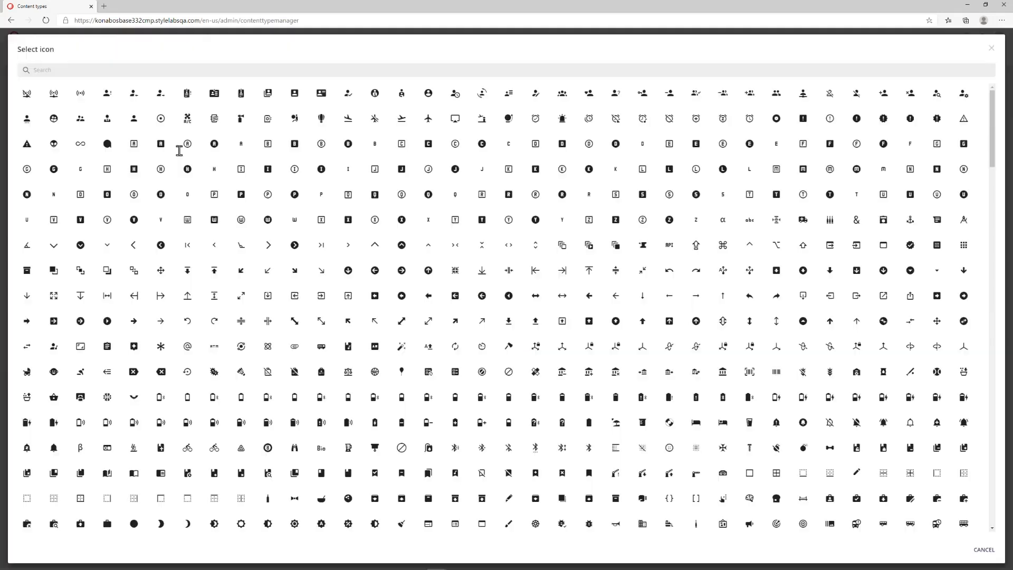
{"action": "left_click", "coordinate": [136, 69]}
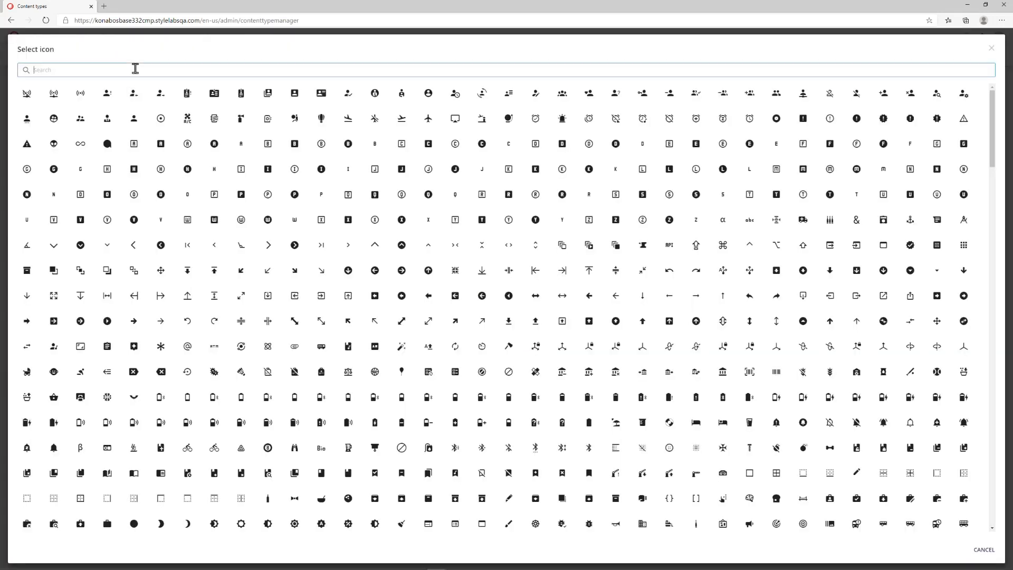
{"action": "type", "text": "event"}
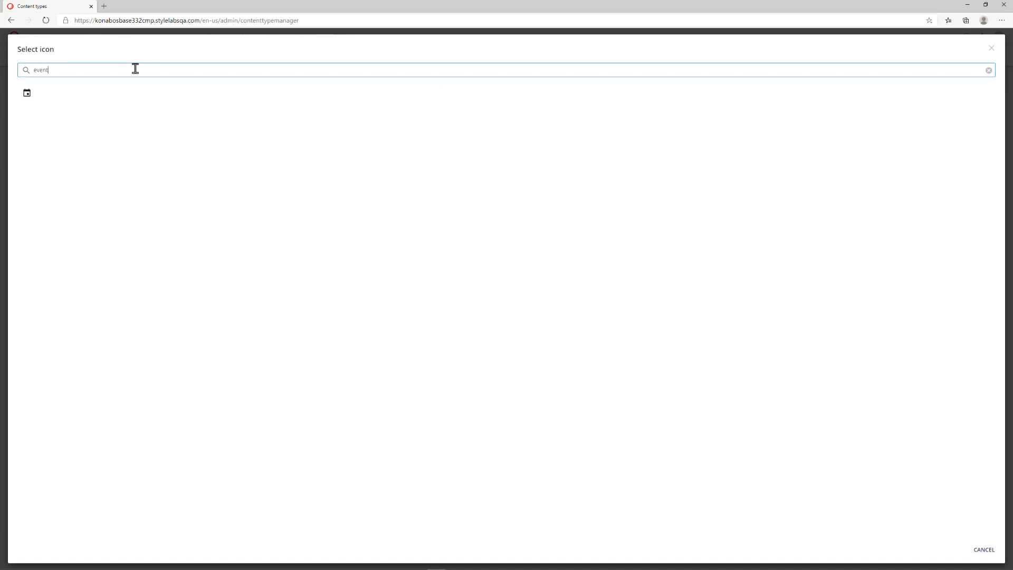
{"action": "left_click", "coordinate": [28, 96]}
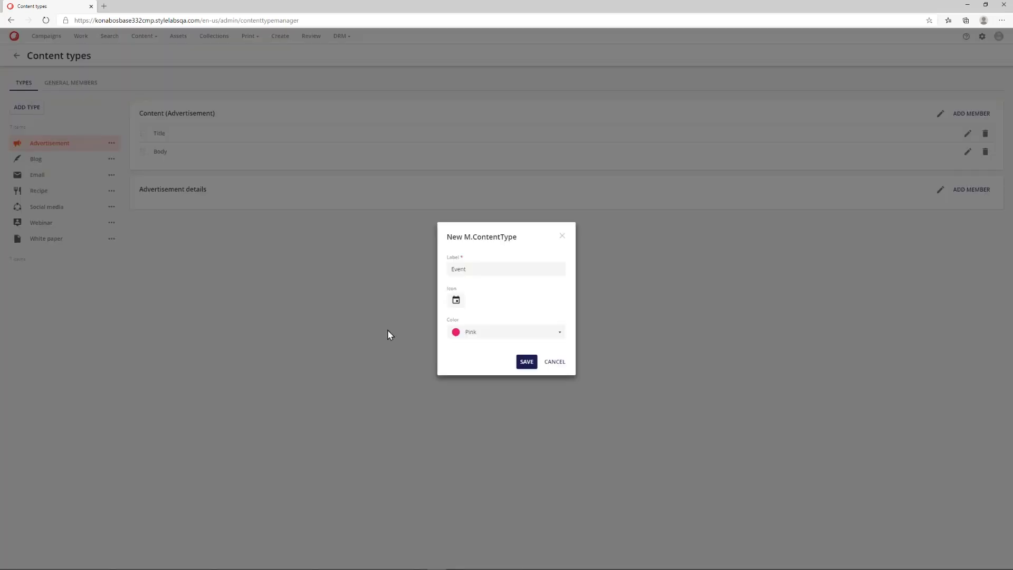
{"action": "left_click", "coordinate": [479, 335]}
{"action": "left_click", "coordinate": [481, 273]}
{"action": "left_click", "coordinate": [526, 363]}
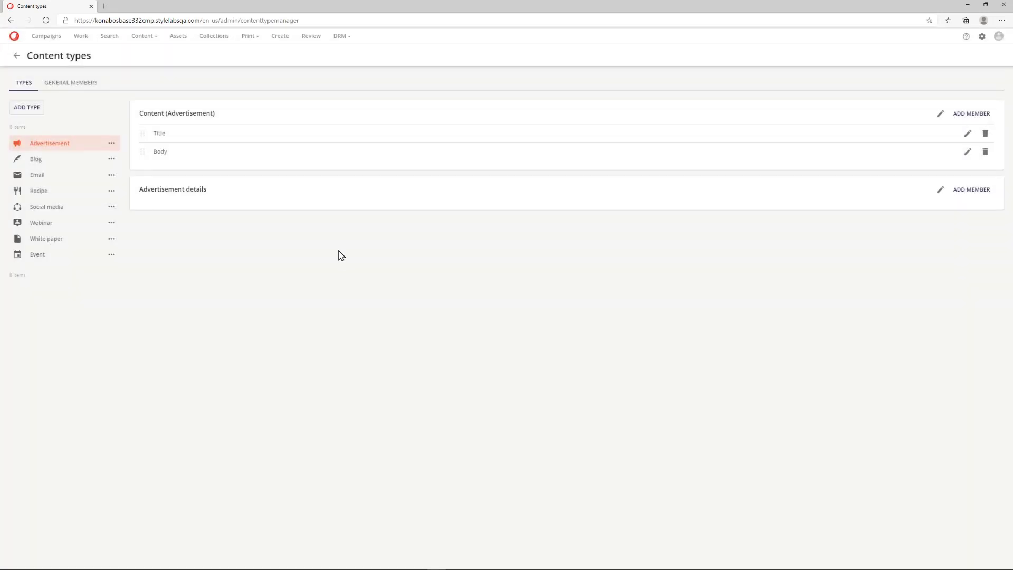
Start a single-line member in the Event type's Content section with "Event Name" as both label and help text.
{"action": "left_click", "coordinate": [65, 254]}
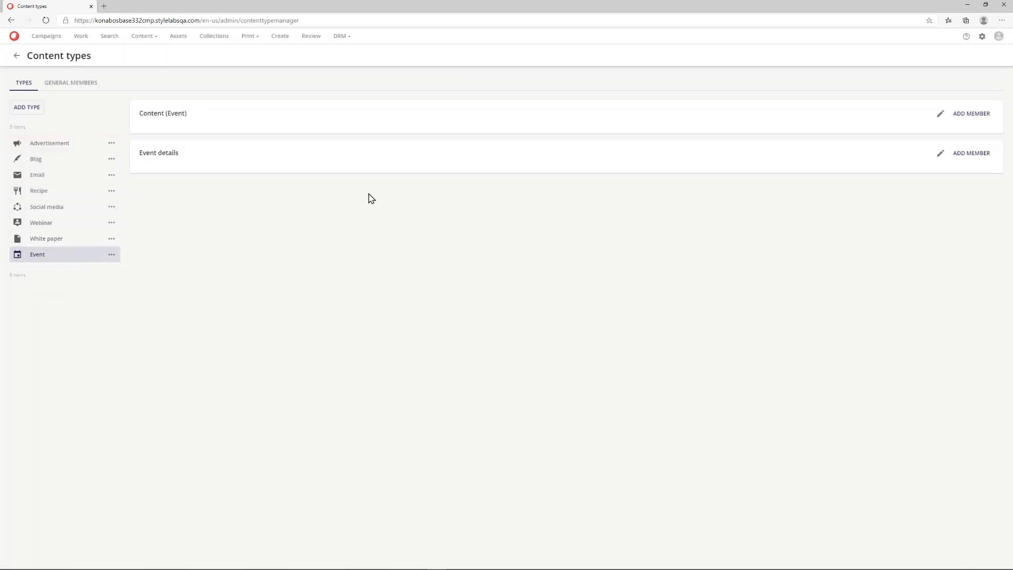
{"action": "left_click", "coordinate": [972, 114]}
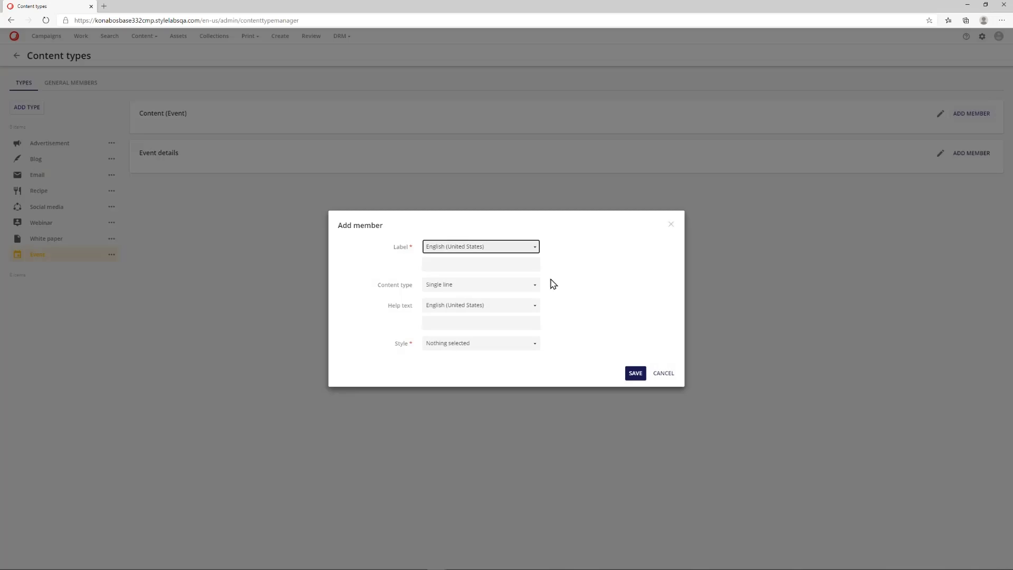
{"action": "left_click", "coordinate": [516, 265]}
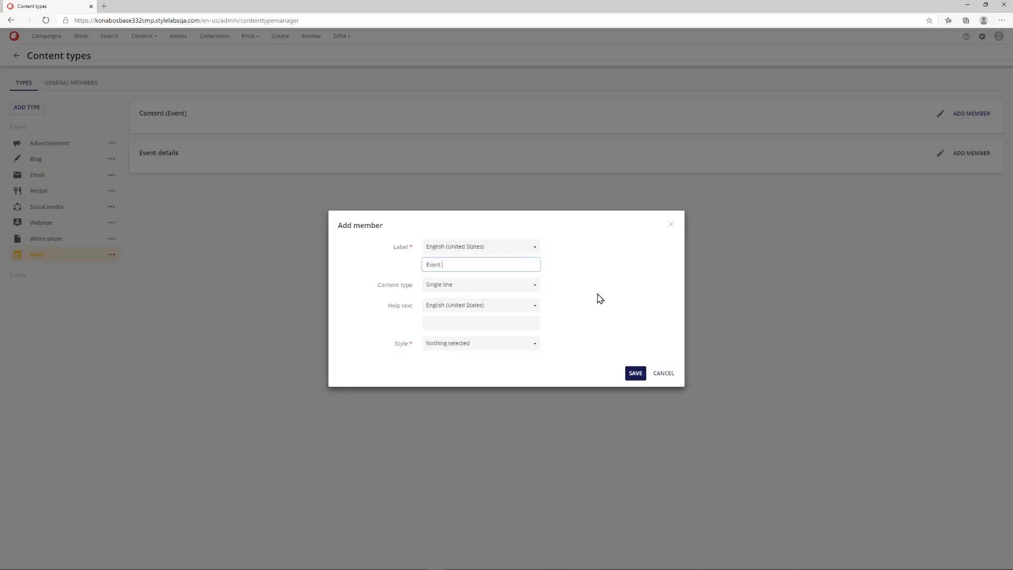
{"action": "left_click", "coordinate": [536, 286]}
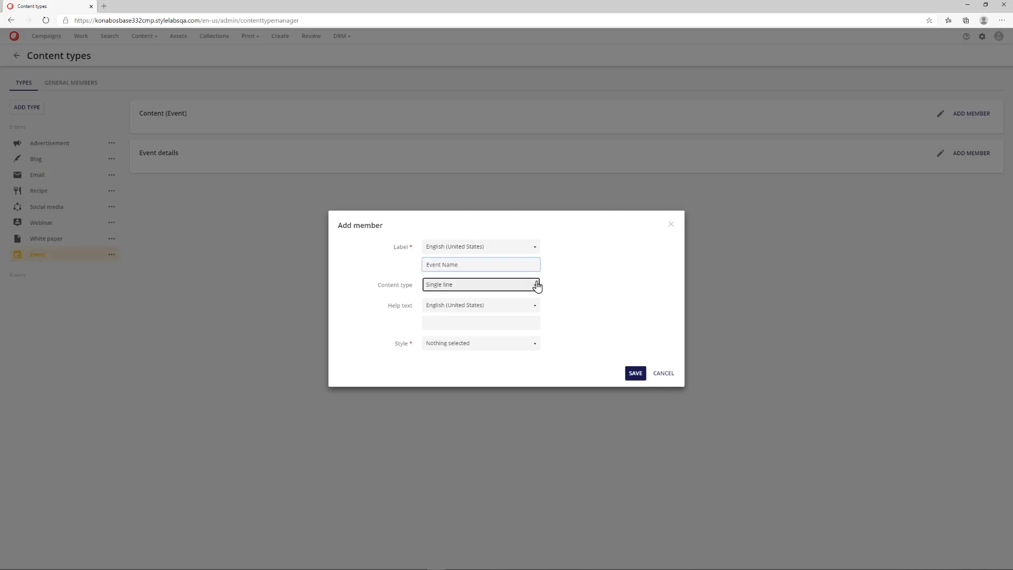
{"action": "left_click", "coordinate": [627, 300]}
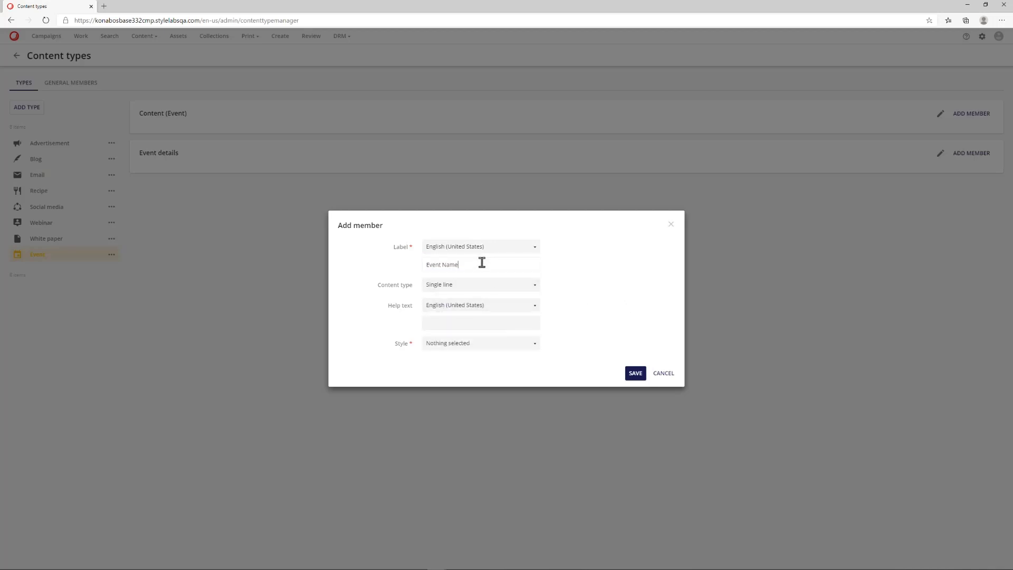
{"action": "left_click_drag", "start_coordinate": [482, 265], "coordinate": [395, 264]}
{"action": "key", "text": "ctrl+c"}
{"action": "left_click", "coordinate": [525, 326]}
{"action": "key", "text": "ctrl+v"}
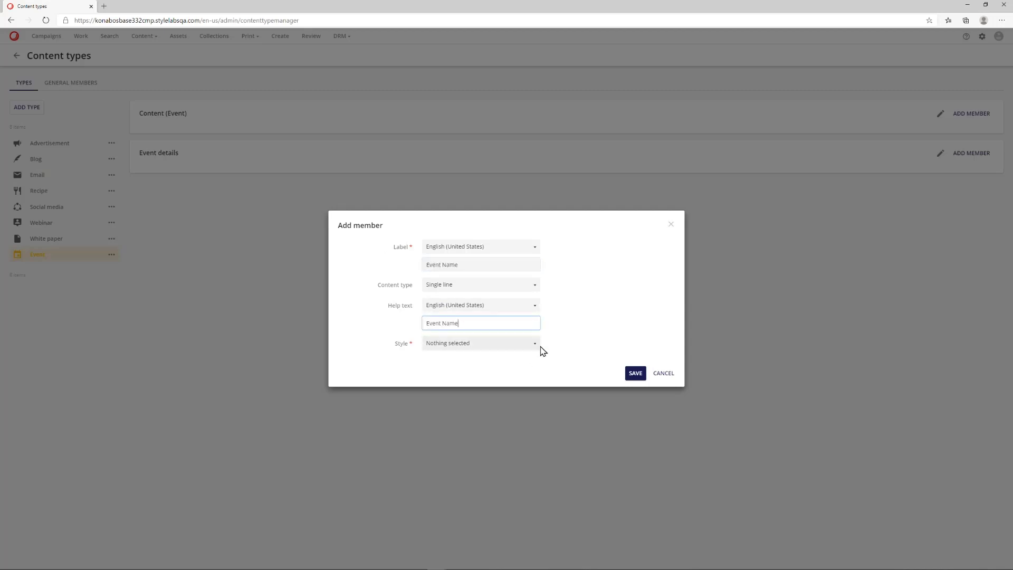
Preview the Header 2 and Paragraph styles for the Event Name member, settle on Header 1 and save the member.
{"action": "left_click", "coordinate": [534, 344]}
{"action": "left_click", "coordinate": [525, 375]}
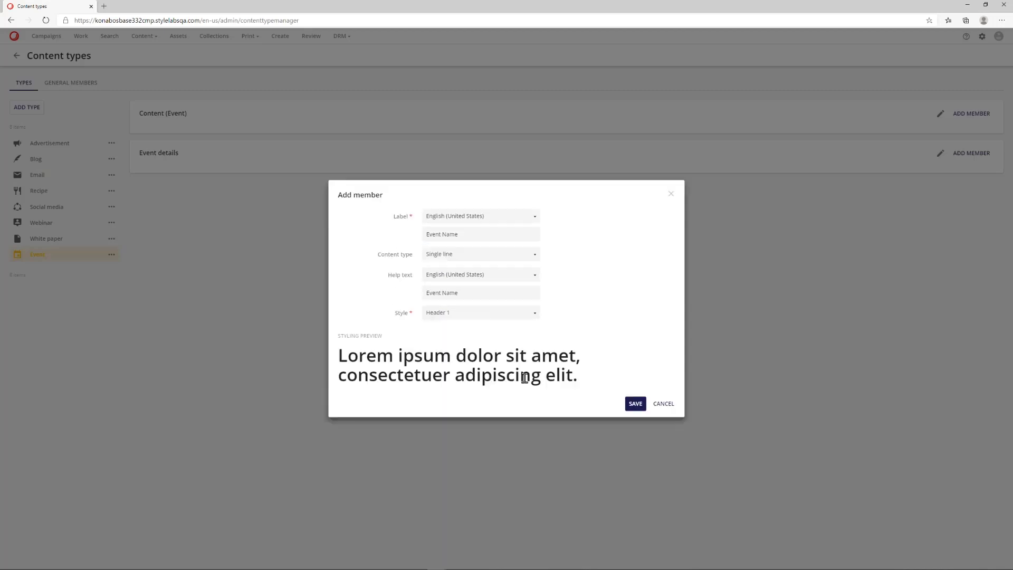
{"action": "left_click", "coordinate": [533, 315]}
{"action": "left_click", "coordinate": [532, 316]}
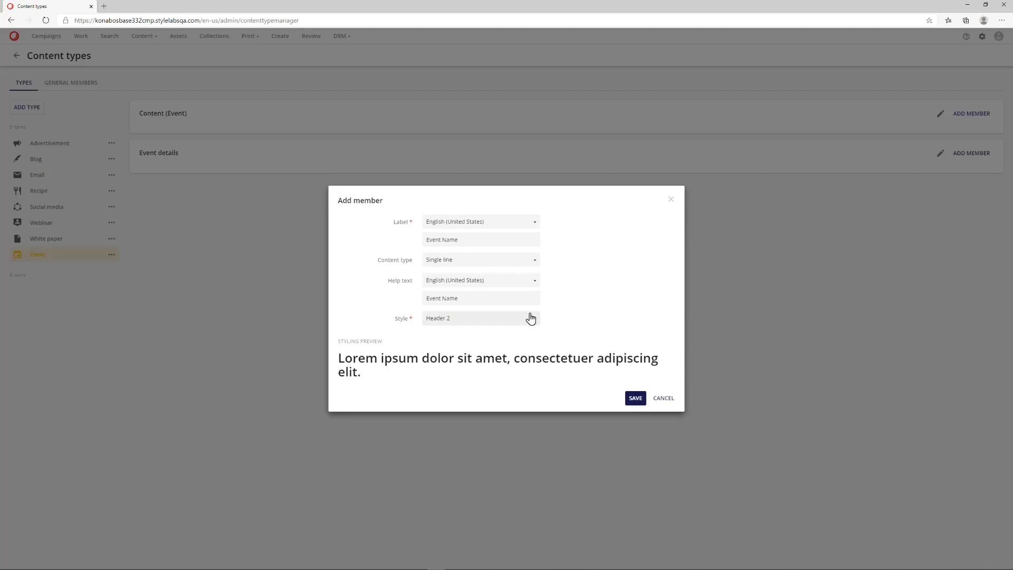
{"action": "left_click", "coordinate": [530, 316]}
{"action": "left_click", "coordinate": [512, 422]}
{"action": "left_click", "coordinate": [530, 332]}
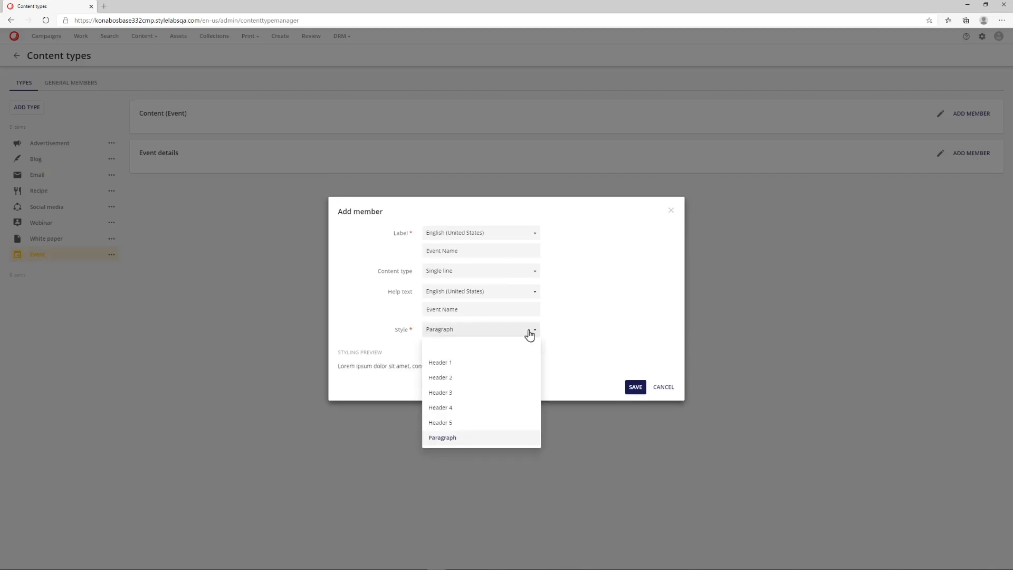
{"action": "left_click", "coordinate": [516, 364]}
{"action": "left_click", "coordinate": [634, 405]}
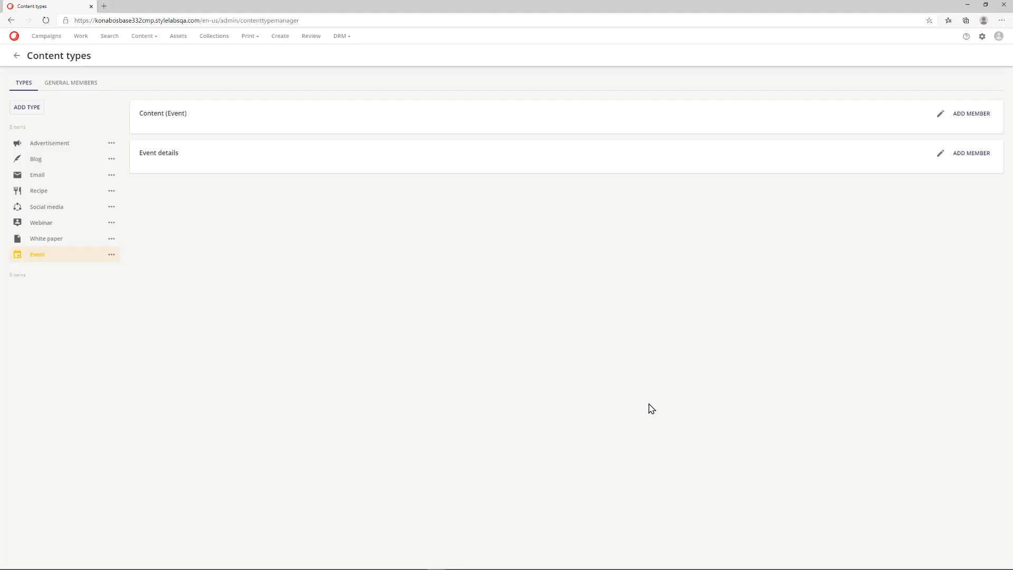
Start another member in the Event type's Content section with "Details" as both label and help text.
{"action": "left_click", "coordinate": [971, 117]}
{"action": "left_click", "coordinate": [475, 262]}
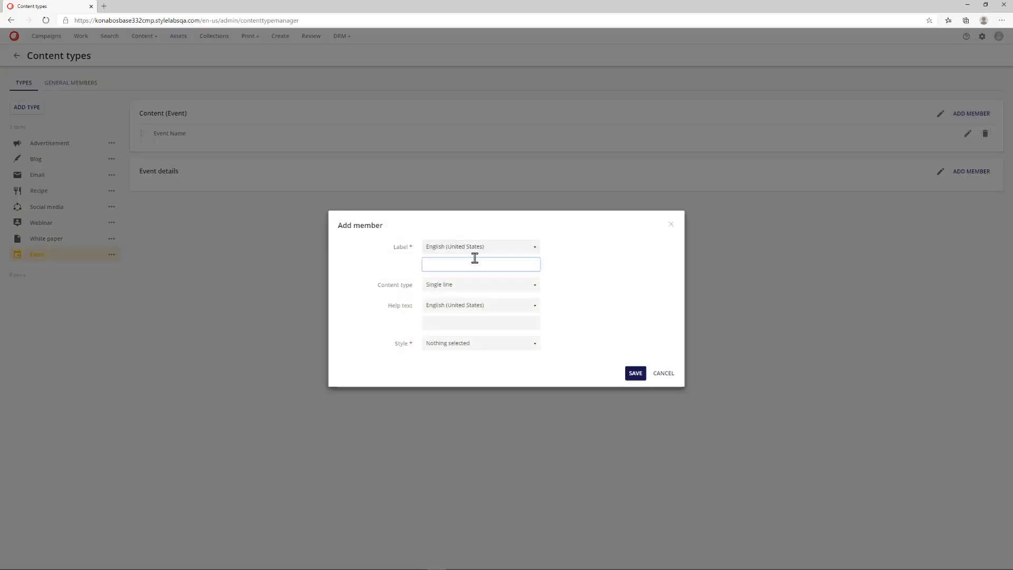
{"action": "double_click", "coordinate": [475, 262]}
{"action": "key", "text": "ctrl+c"}
{"action": "left_click", "coordinate": [440, 323]}
{"action": "key", "text": "ctrl+v"}
Set the Details member's content type to HTML and its style to Paragraph, and save it.
{"action": "left_click", "coordinate": [450, 285]}
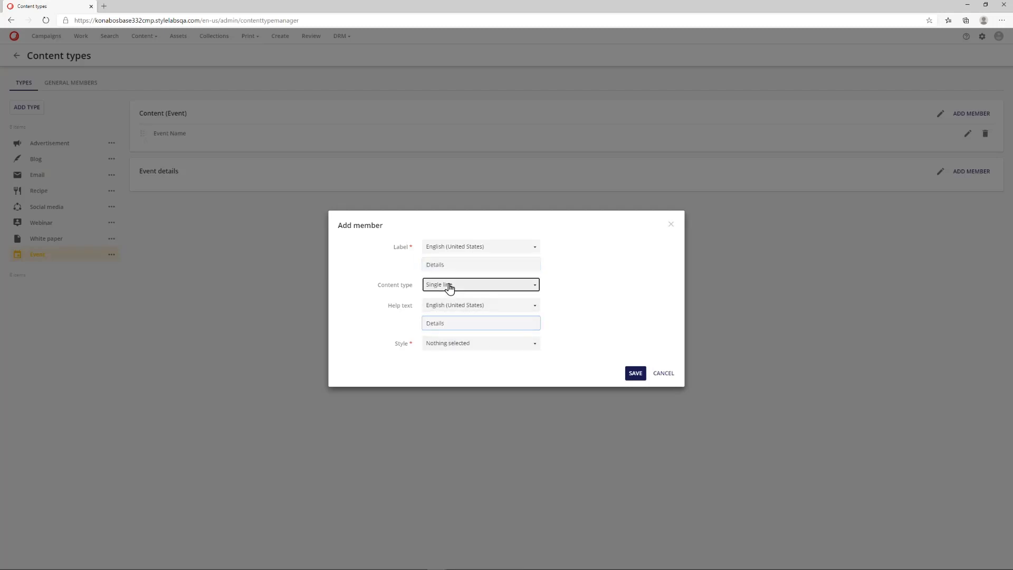
{"action": "left_click", "coordinate": [454, 325]}
{"action": "left_click", "coordinate": [486, 343]}
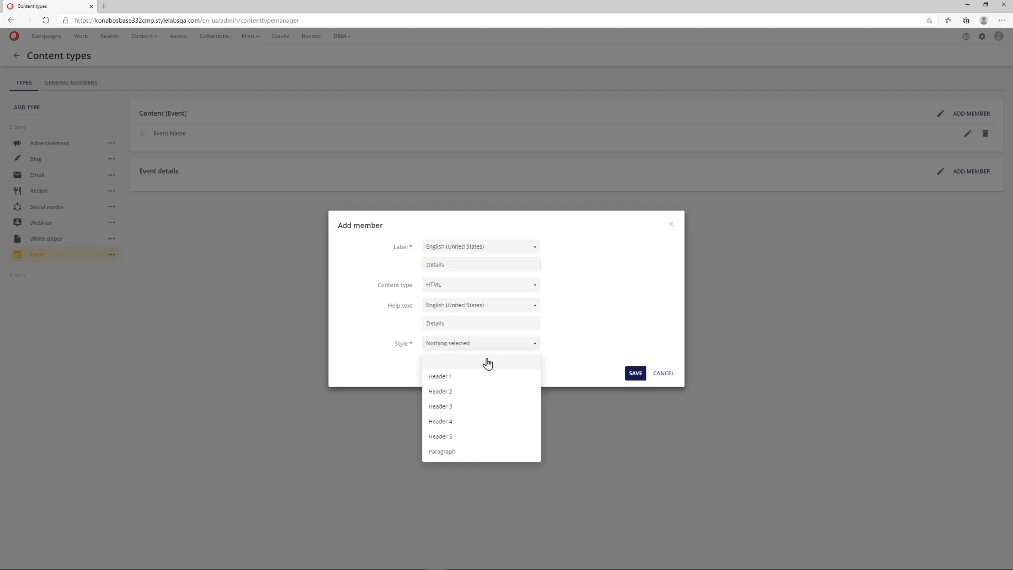
{"action": "left_click", "coordinate": [474, 451]}
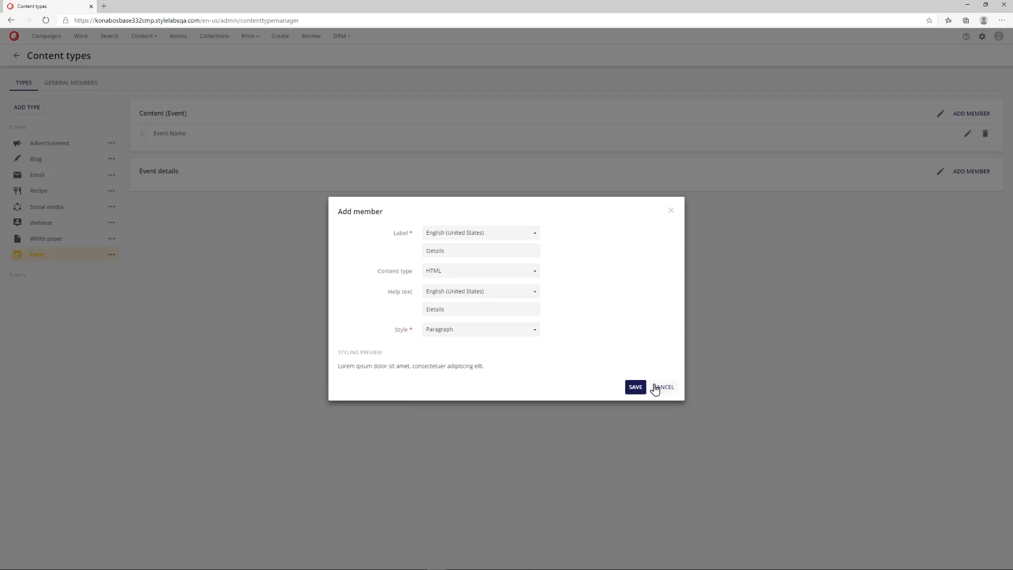
{"action": "left_click", "coordinate": [634, 388]}
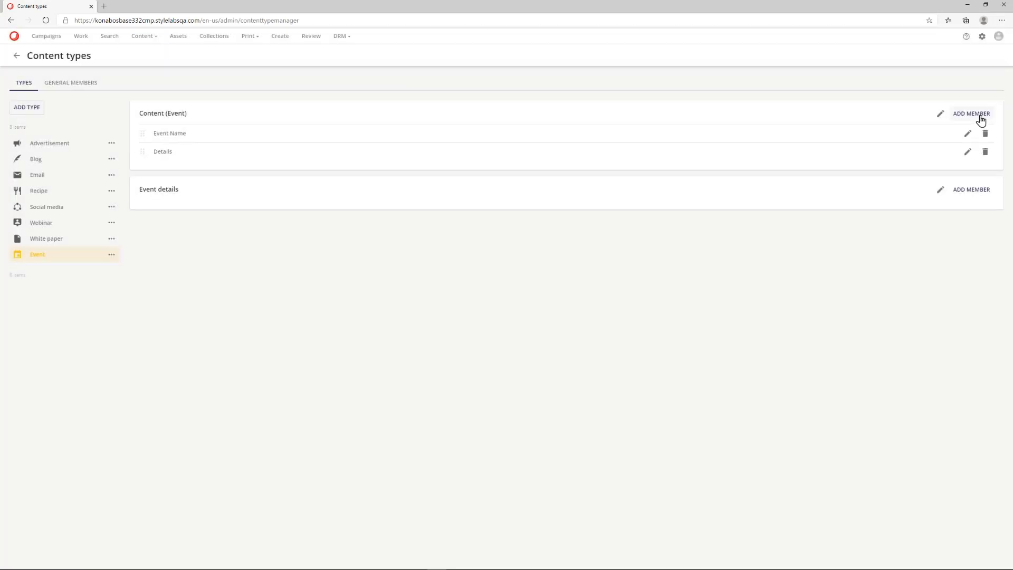
Start a third member in the Event type's Content section with "Location" as both label and help text.
{"action": "left_click", "coordinate": [976, 115]}
{"action": "left_click", "coordinate": [475, 264]}
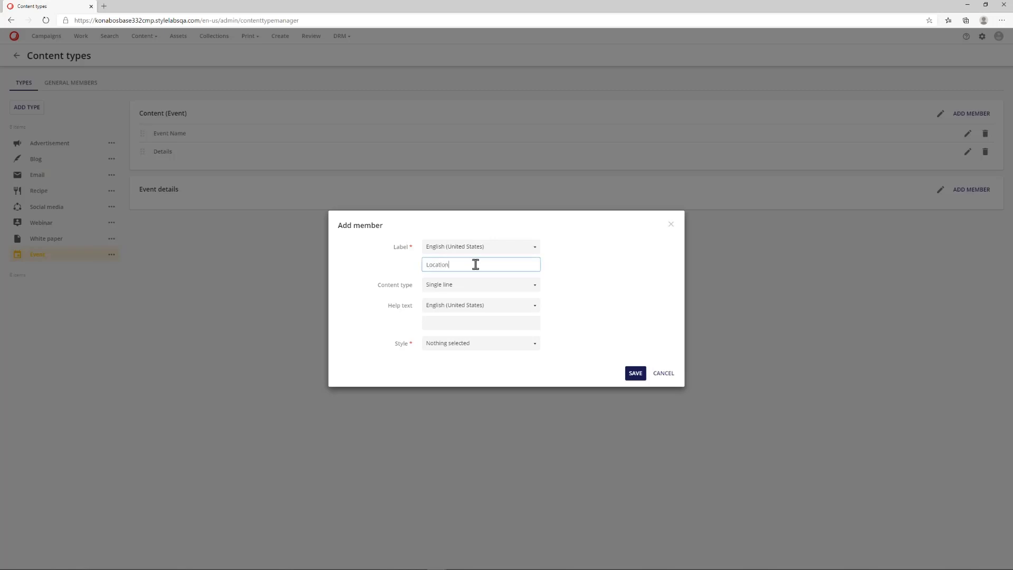
{"action": "key", "text": "ctrl+a"}
{"action": "key", "text": "ctrl+c"}
{"action": "left_click", "coordinate": [460, 323]}
{"action": "key", "text": "ctrl+v"}
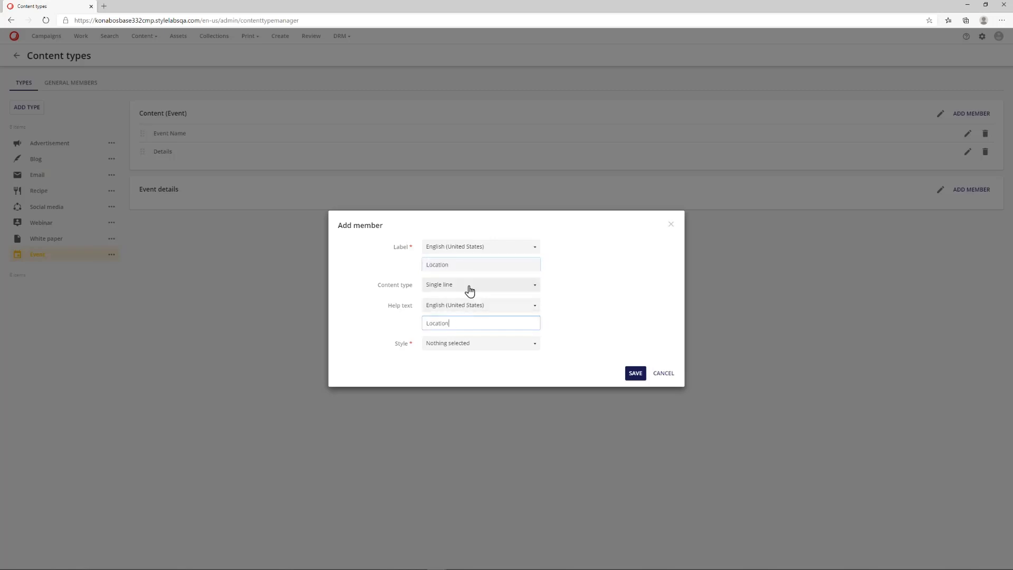
Set the Location member's content type to HTML and its style to Paragraph, and save it.
{"action": "left_click", "coordinate": [470, 291]}
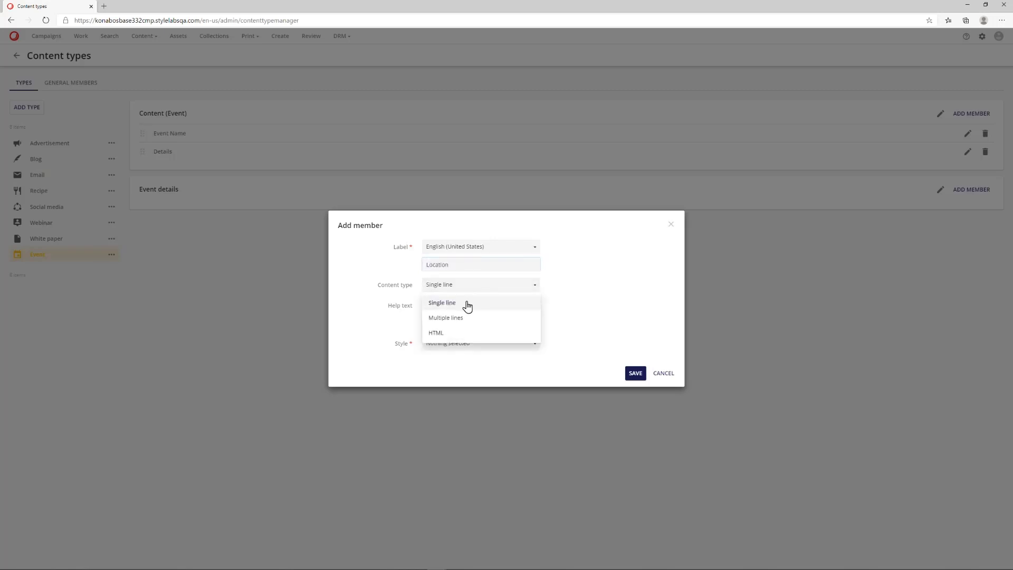
{"action": "left_click", "coordinate": [464, 334]}
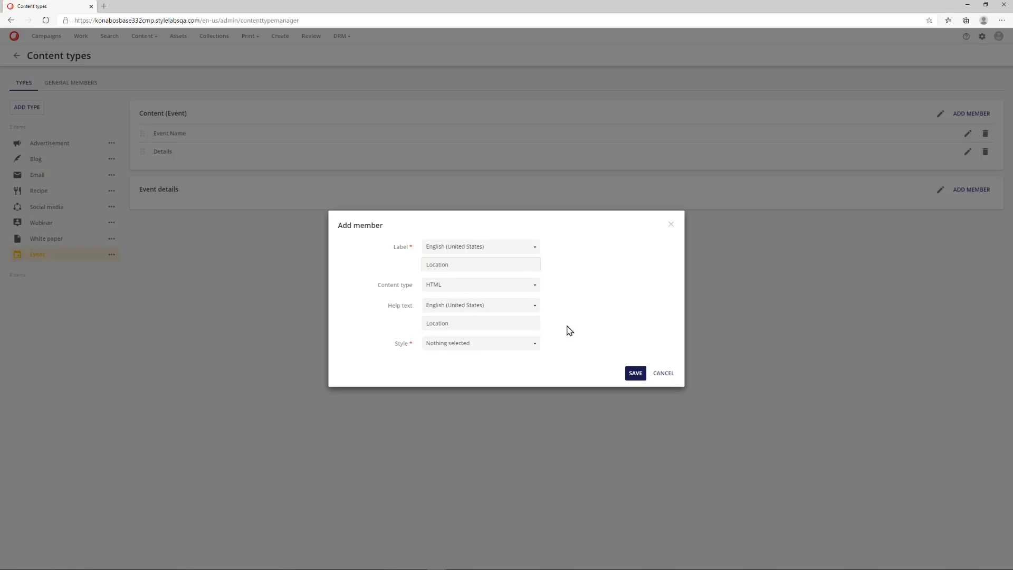
{"action": "left_click", "coordinate": [525, 345]}
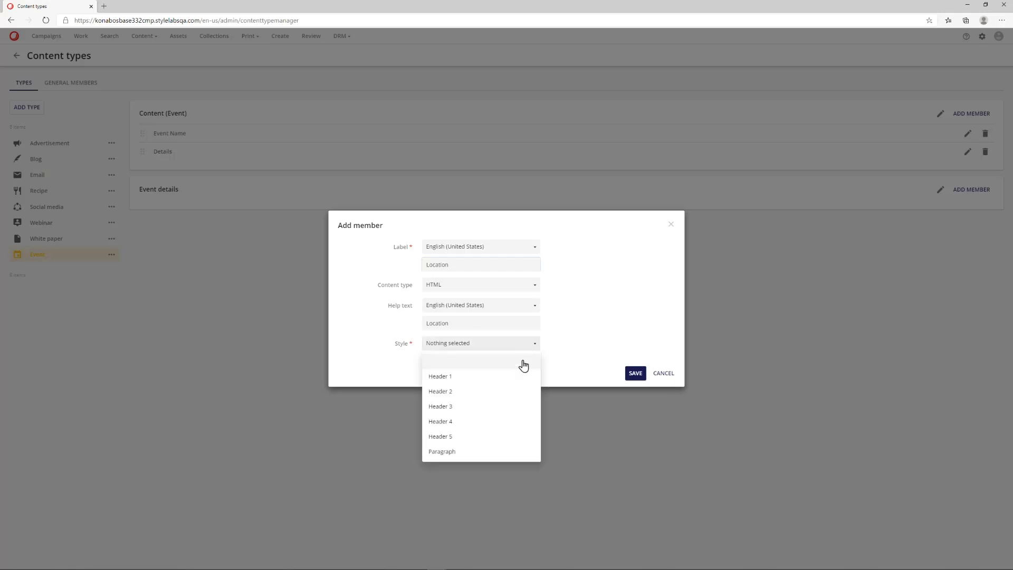
{"action": "left_click", "coordinate": [517, 455]}
{"action": "left_click", "coordinate": [631, 395]}
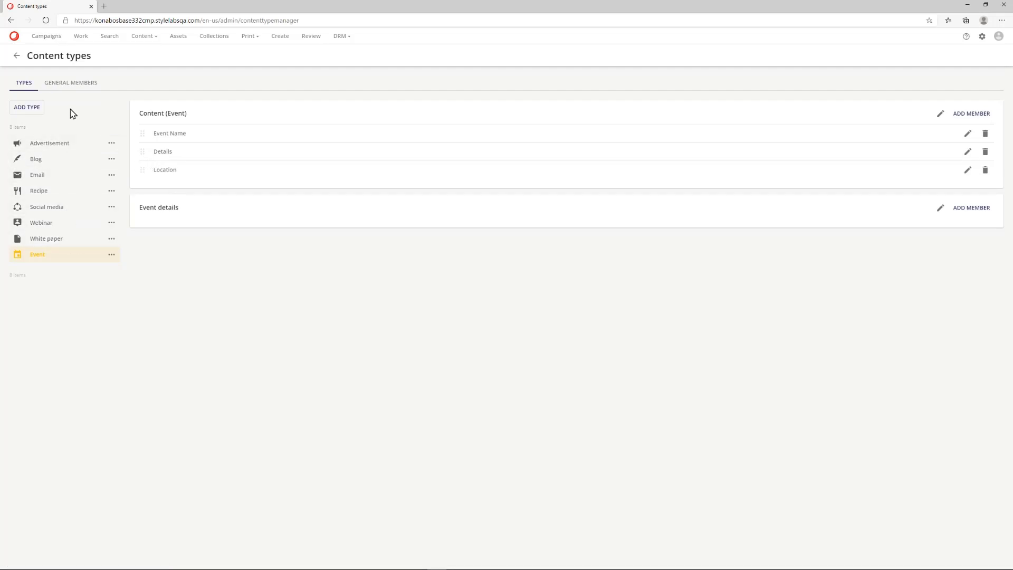
Open the content calendar and check the content scheduled for August 2020.
{"action": "left_click", "coordinate": [54, 37]}
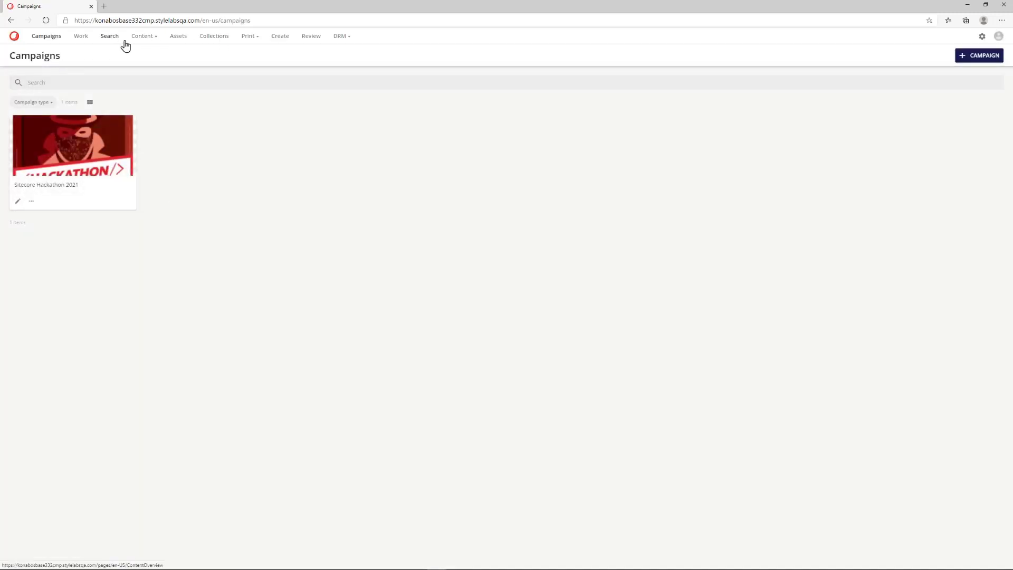
{"action": "left_click", "coordinate": [144, 37]}
{"action": "left_click", "coordinate": [143, 55]}
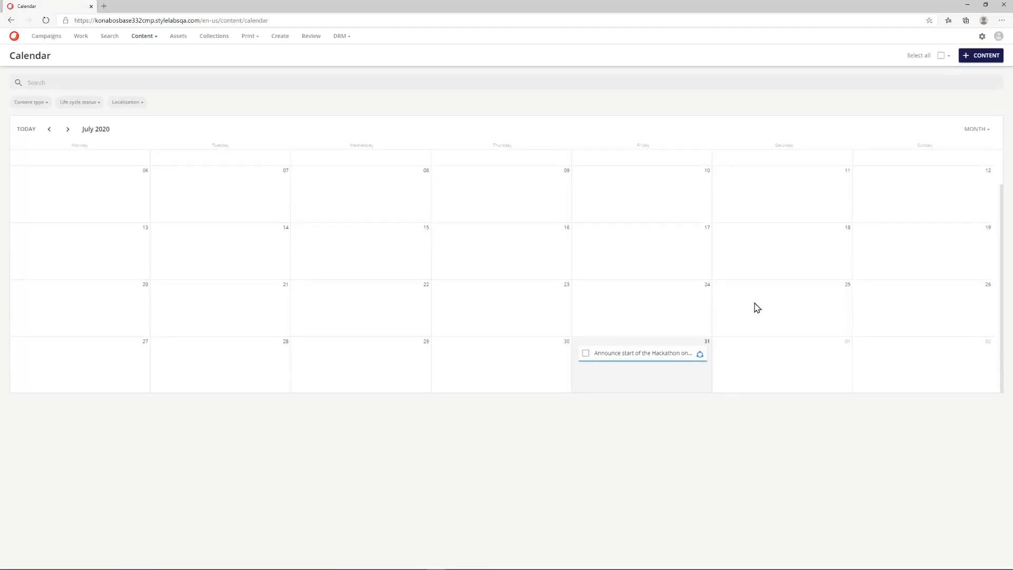
{"action": "left_click", "coordinate": [68, 129]}
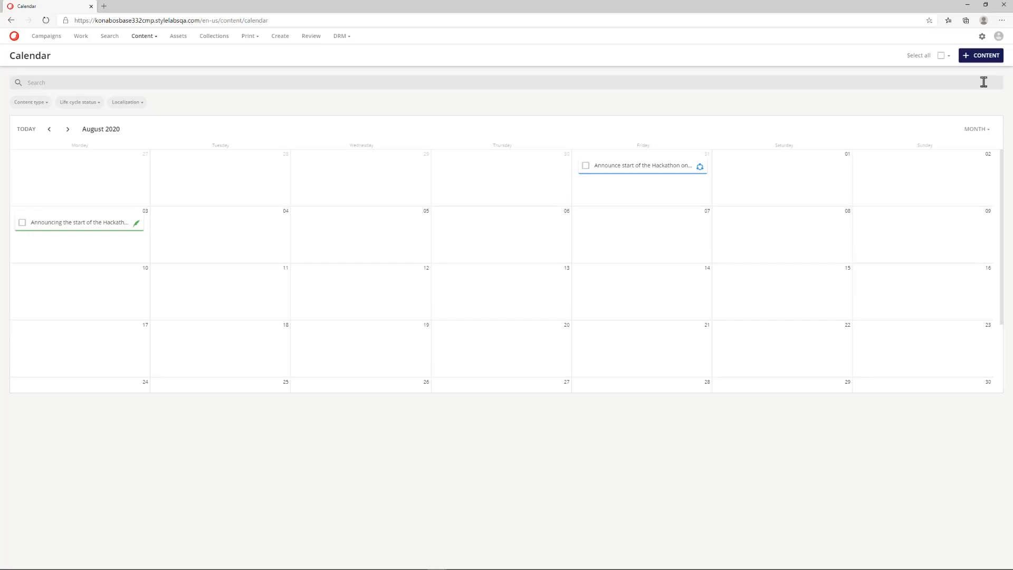
Start a new content item named "Teams Questions Webinar" and assign it to the Sitecore Hackathon 2021 campaign.
{"action": "left_click", "coordinate": [984, 56]}
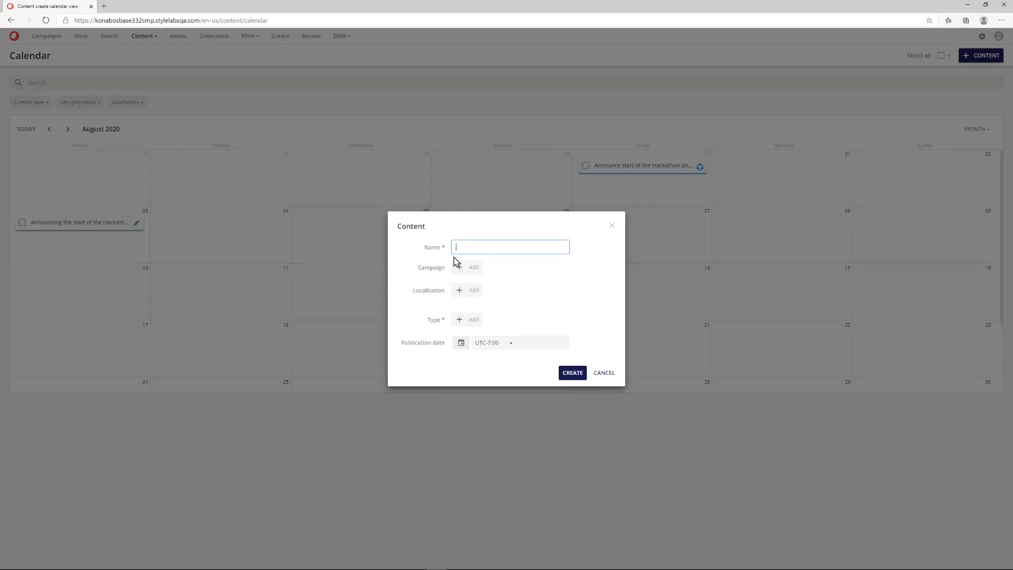
{"action": "type", "text": "Teams Questions Webinar"}
{"action": "left_click", "coordinate": [467, 268]}
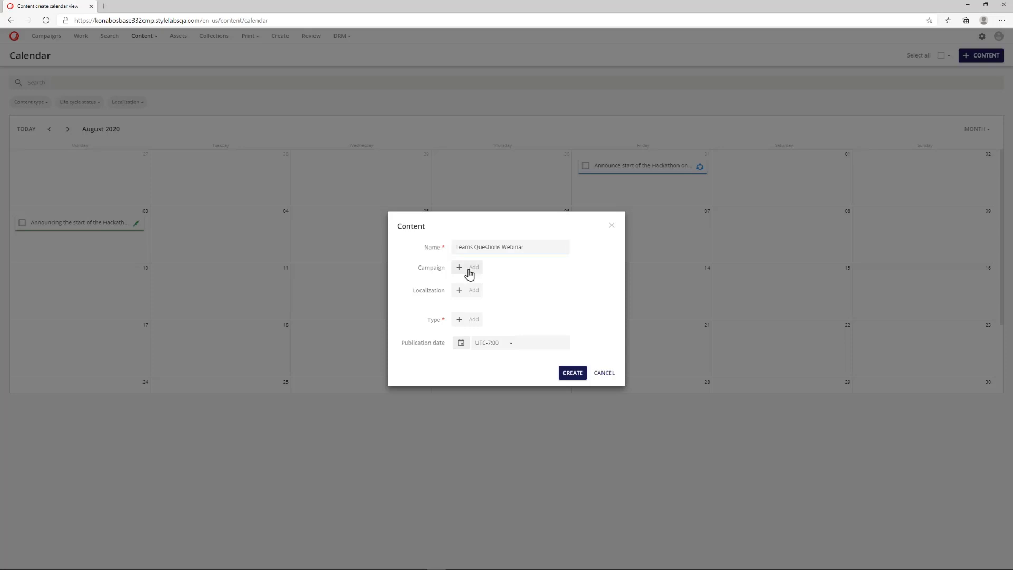
{"action": "left_click", "coordinate": [454, 316]}
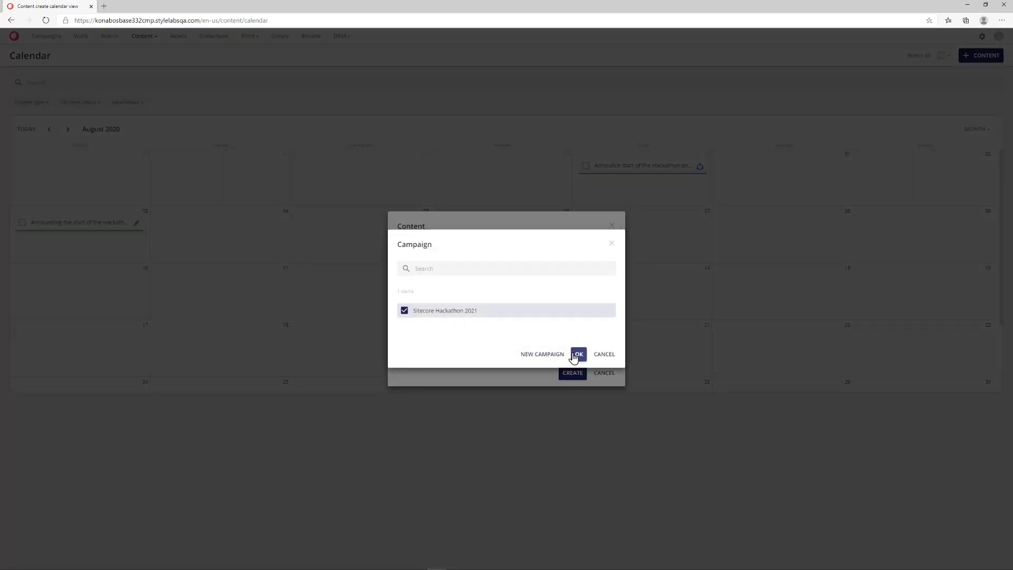
{"action": "left_click", "coordinate": [578, 354]}
Set the new webinar content item's localization to en-US.
{"action": "left_click", "coordinate": [468, 291]}
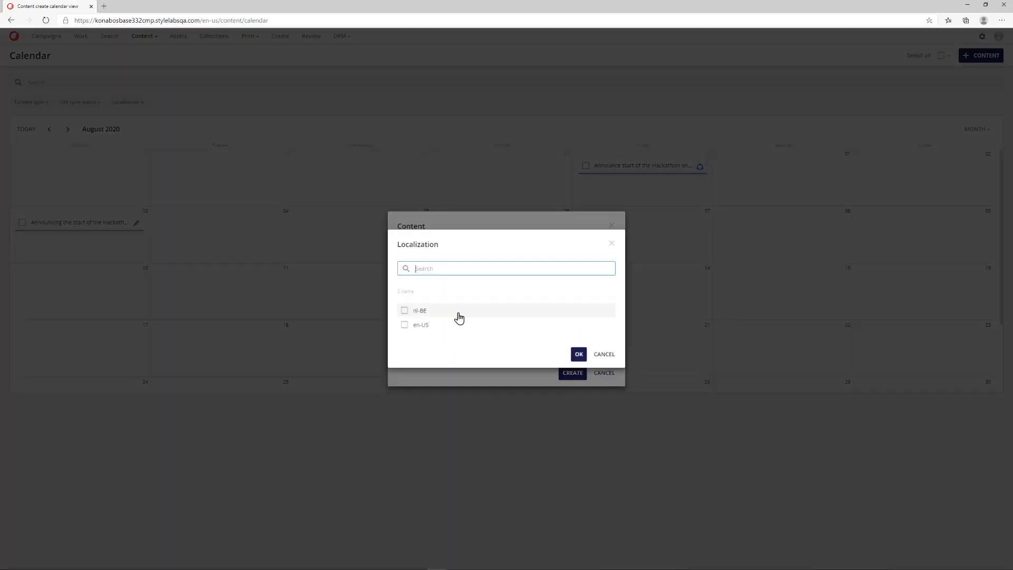
{"action": "left_click", "coordinate": [422, 325]}
{"action": "left_click", "coordinate": [578, 355]}
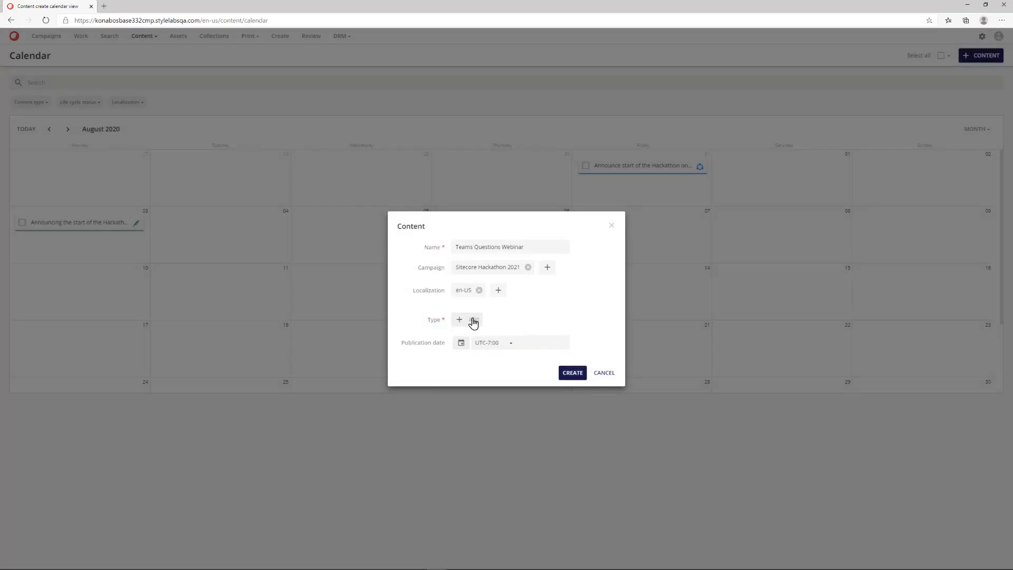
Set the type of the new Teams Questions Webinar content item to Event.
{"action": "left_click", "coordinate": [473, 321]}
{"action": "left_click", "coordinate": [420, 312]}
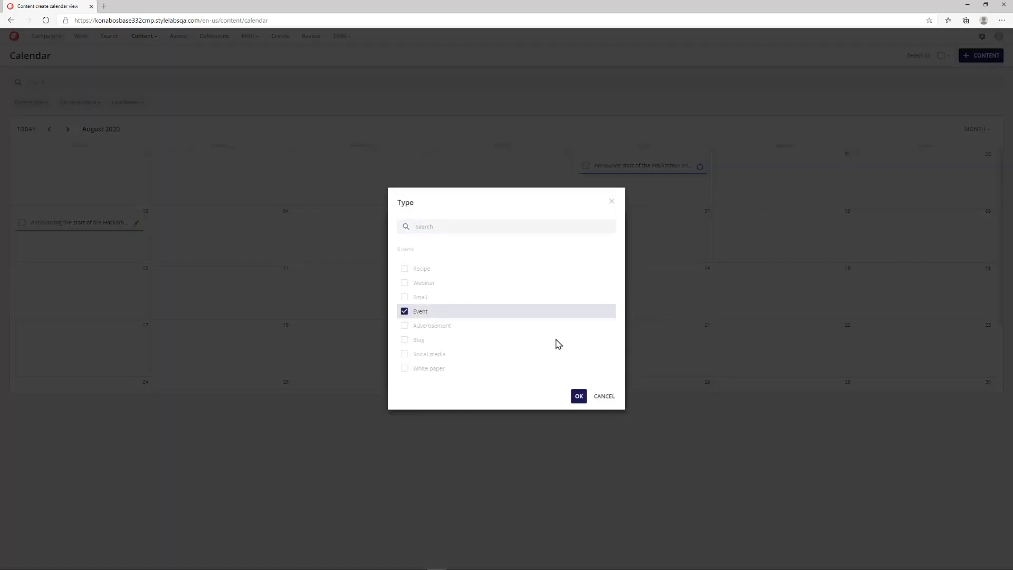
{"action": "left_click", "coordinate": [579, 396]}
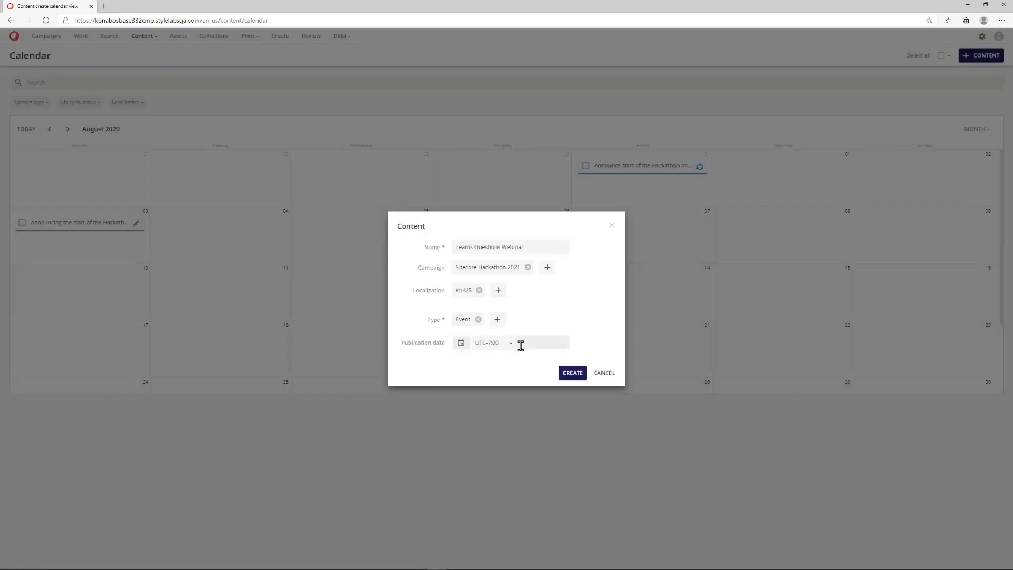
Set the webinar's publication date to August 13, 2020 and create the content item.
{"action": "left_click", "coordinate": [461, 343]}
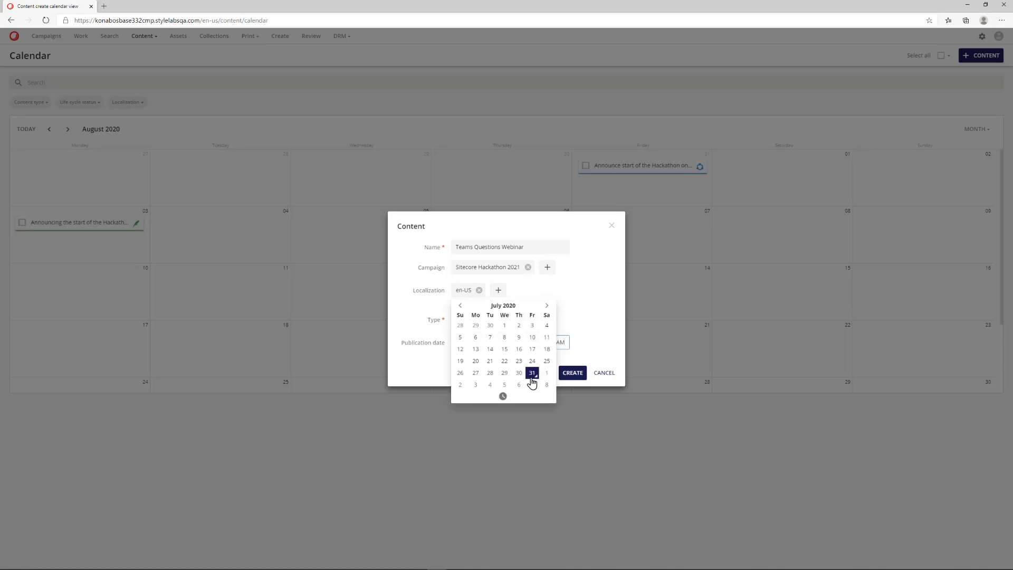
{"action": "left_click", "coordinate": [547, 305]}
{"action": "left_click", "coordinate": [519, 349]}
{"action": "left_click", "coordinate": [579, 376]}
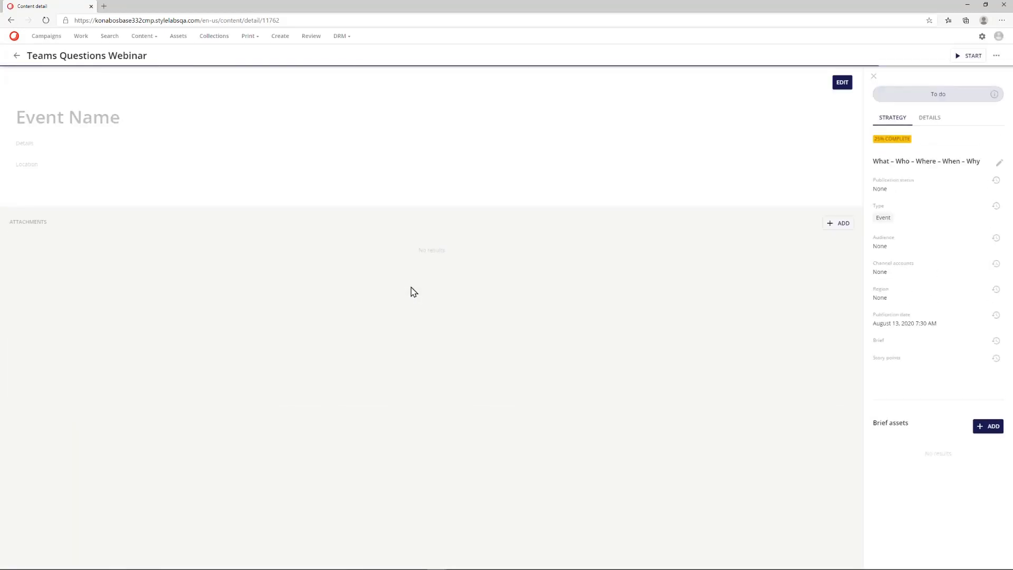
Fill in the event name "Team Questions", details "Answer any questions from the teams." and location "Link to the webinar", and save the content.
{"action": "left_click", "coordinate": [843, 82]}
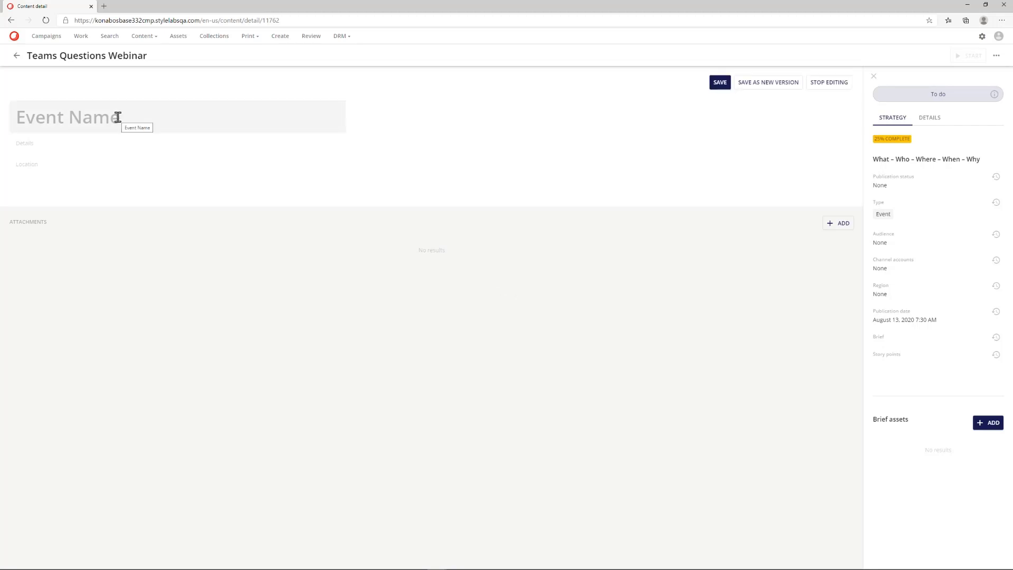
{"action": "left_click", "coordinate": [133, 126]}
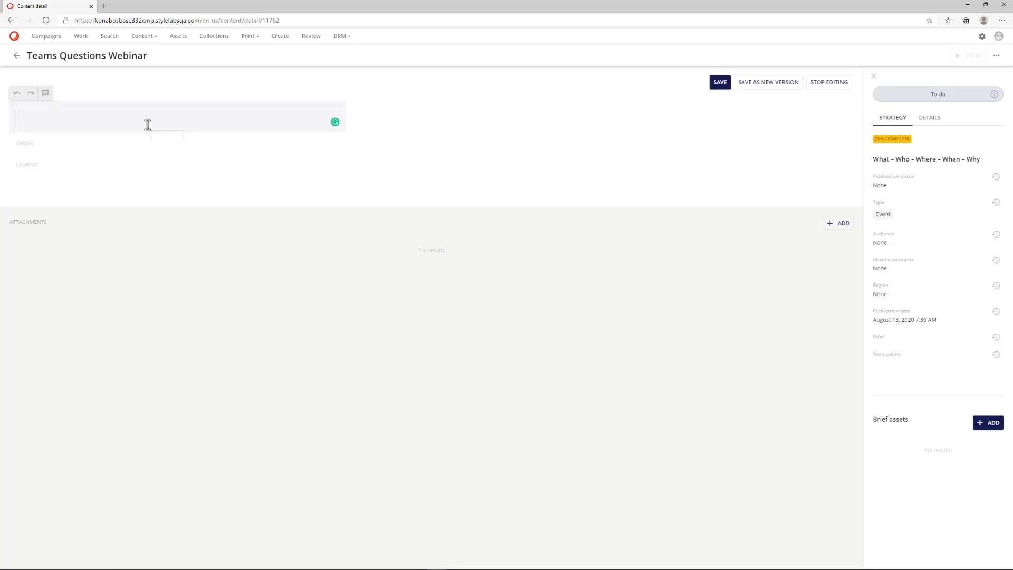
{"action": "type", "text": "Team Questions"}
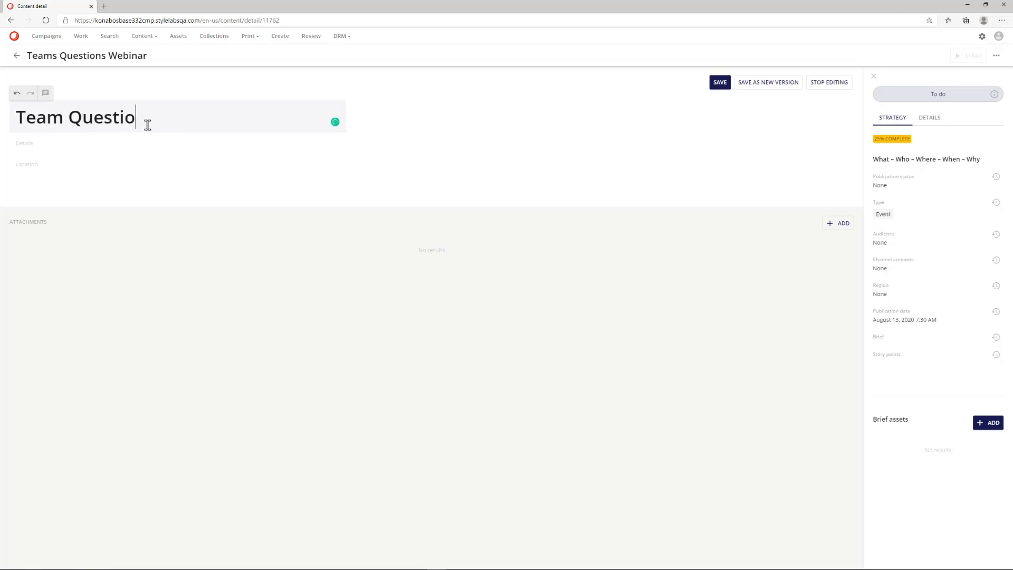
{"action": "left_click", "coordinate": [135, 148]}
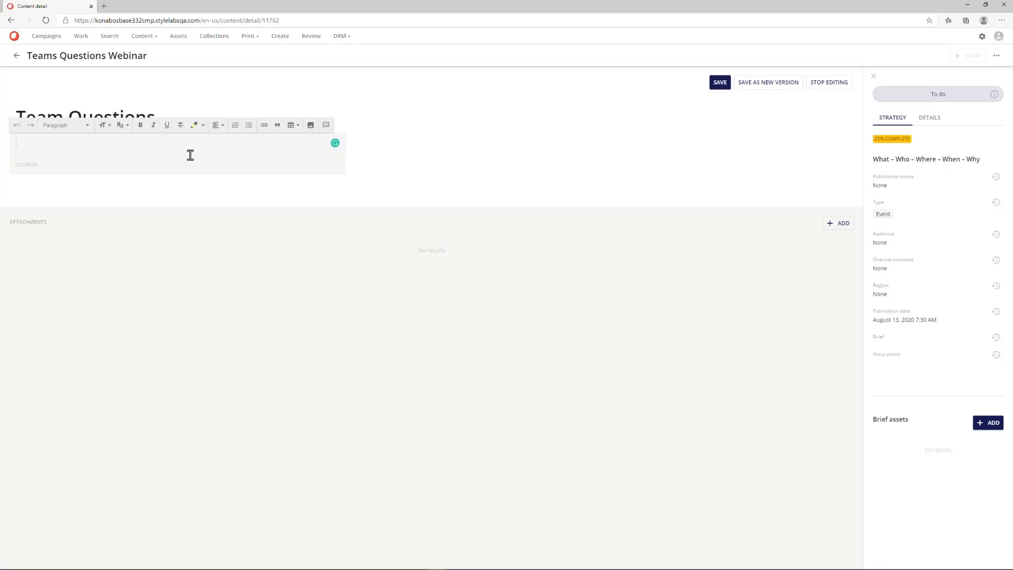
{"action": "type", "text": "A"}
{"action": "left_click", "coordinate": [194, 165]}
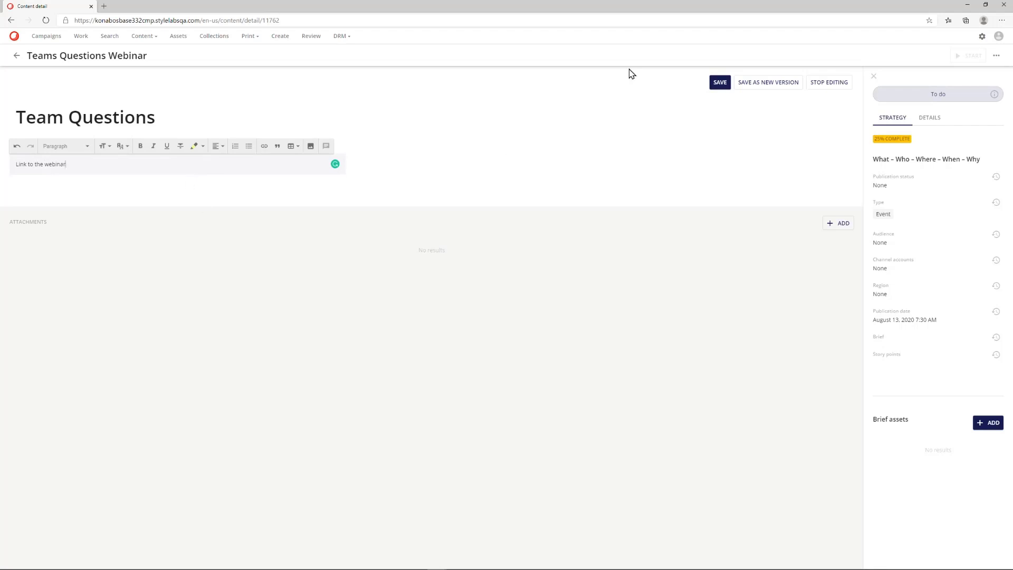
{"action": "left_click", "coordinate": [716, 84]}
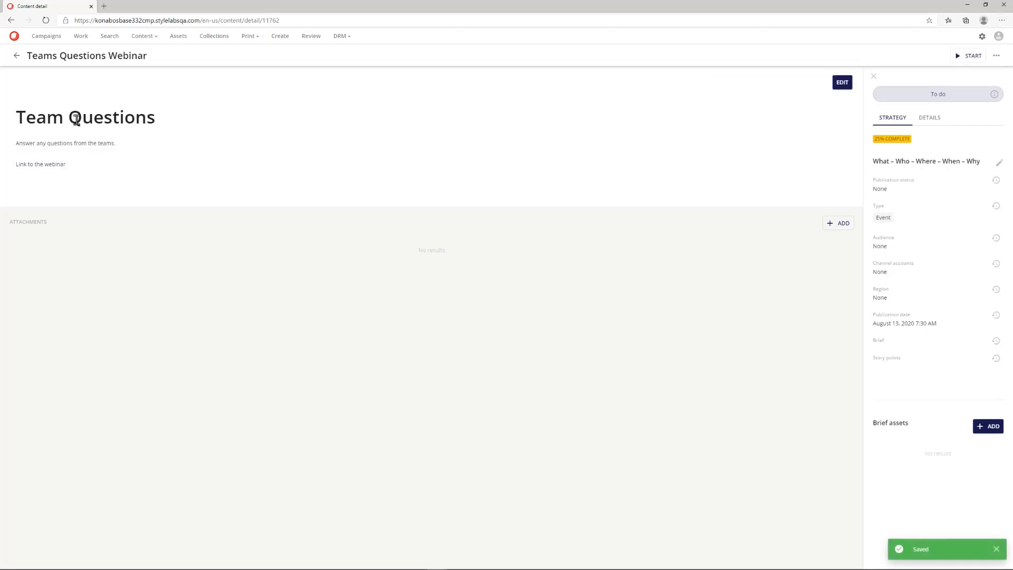
Return to the content calendar and check where the Teams Questions Webinar is scheduled in August 2020.
{"action": "left_click", "coordinate": [145, 37]}
{"action": "left_click", "coordinate": [143, 55]}
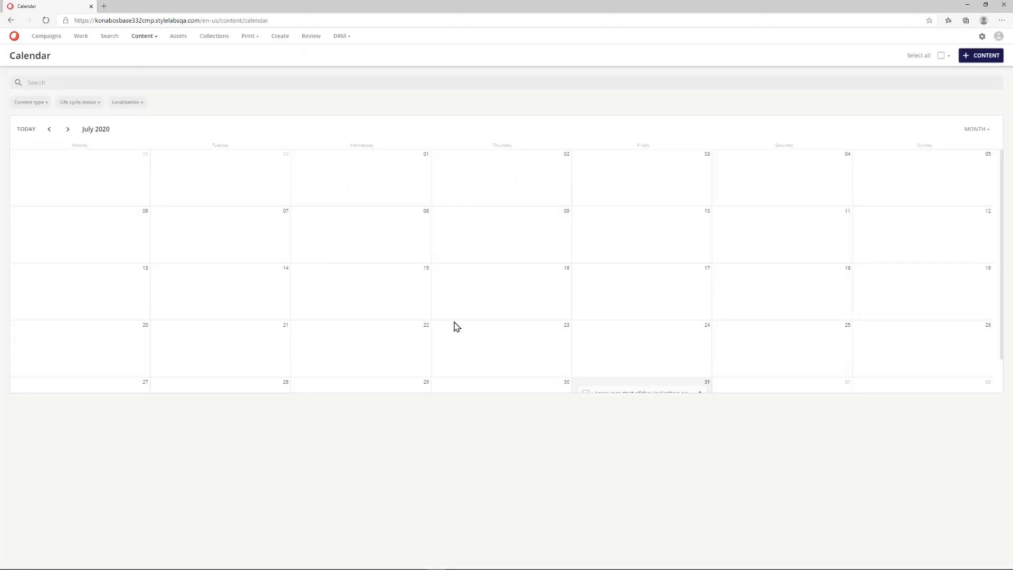
{"action": "left_click", "coordinate": [68, 130]}
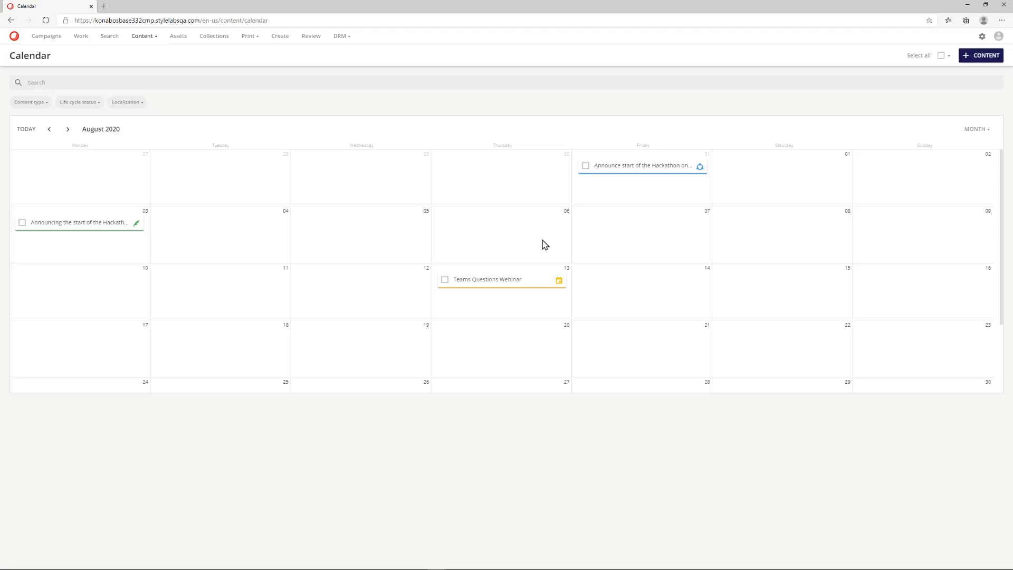
Open the administration area for managing the Content Hub.
{"action": "left_click", "coordinate": [982, 36]}
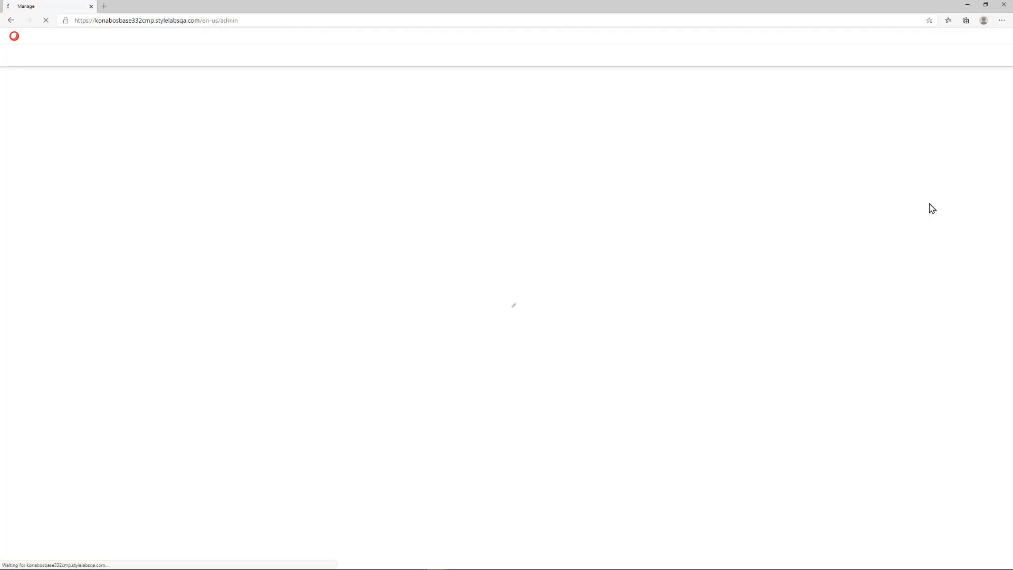